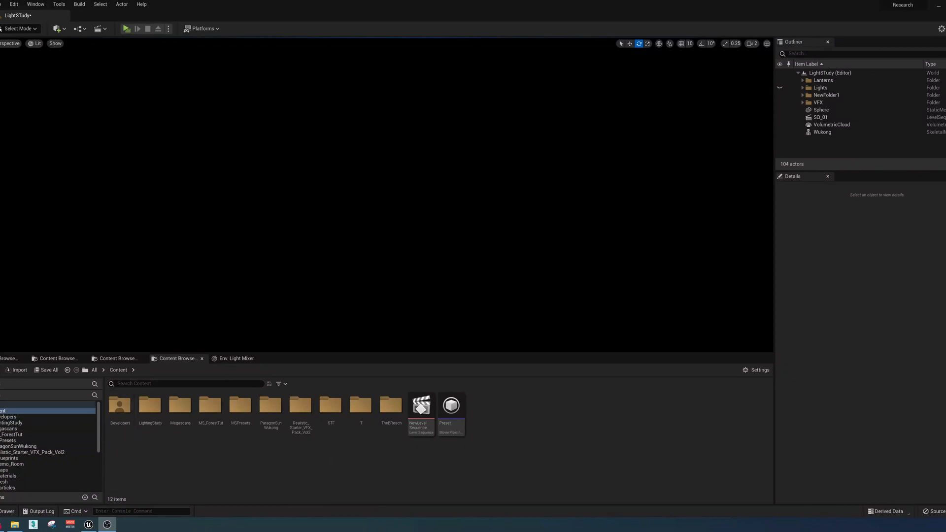
# Create a new level from the Empty Level template without saving the changes to LightSTudy.
pyautogui.click(2, 4)
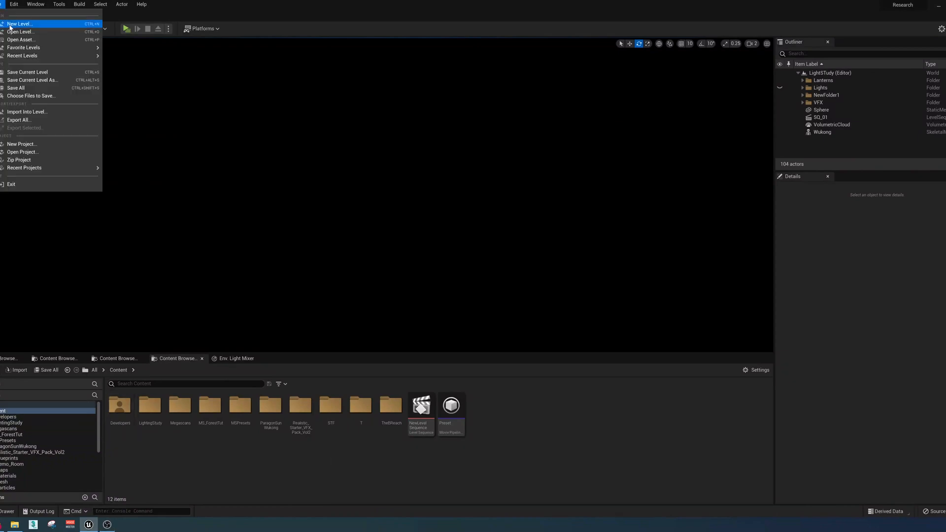
pyautogui.click(20, 25)
pyautogui.click(525, 221)
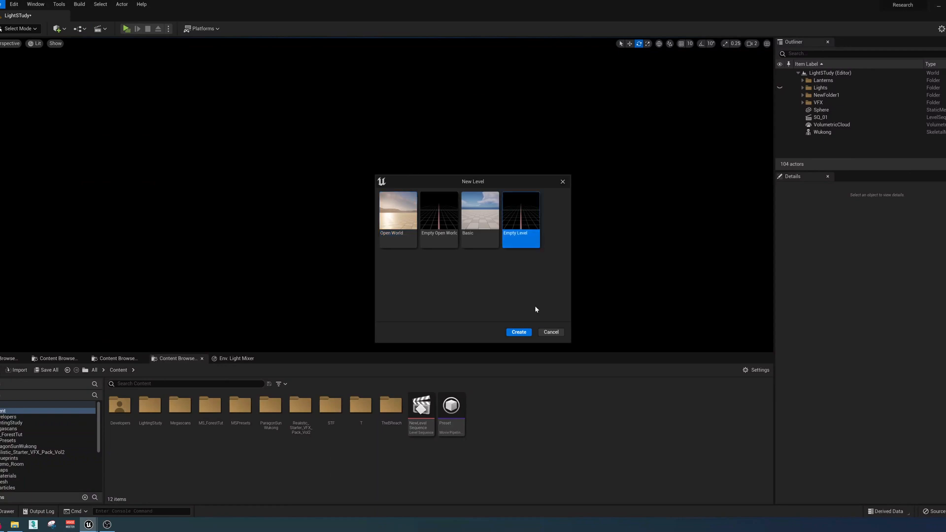
pyautogui.click(520, 333)
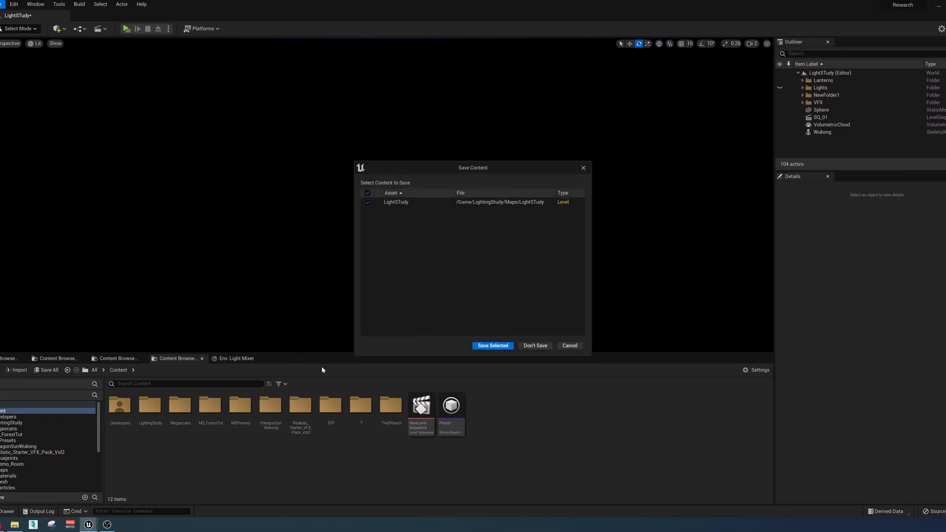
pyautogui.click(528, 346)
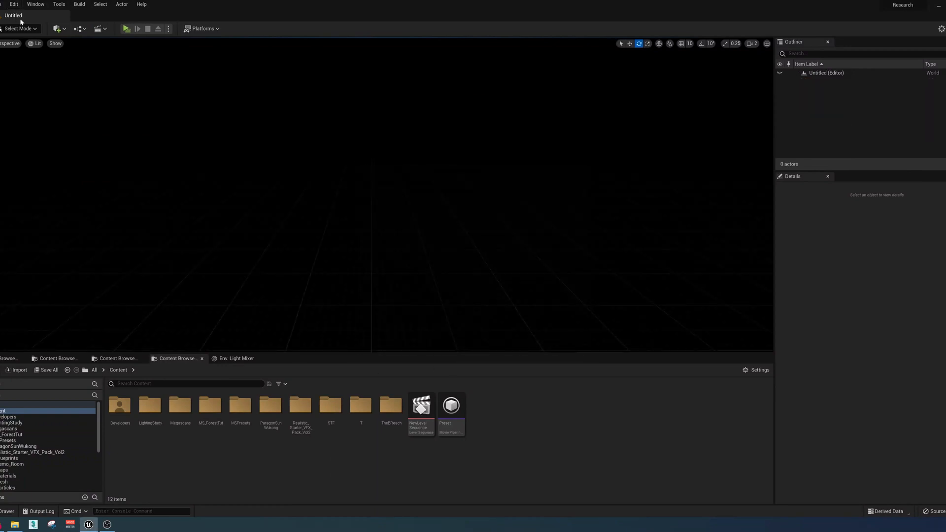
# Using the Env. Light Mixer, add a sky light, Atmospheric Light 0, sky atmosphere, volumetric cloud and height fog to the level.
pyautogui.click(33, 4)
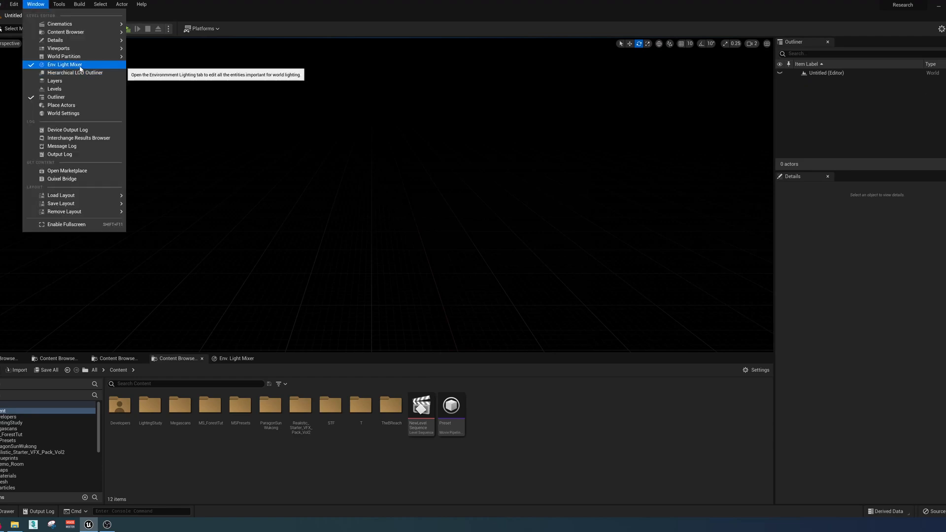
pyautogui.click(81, 66)
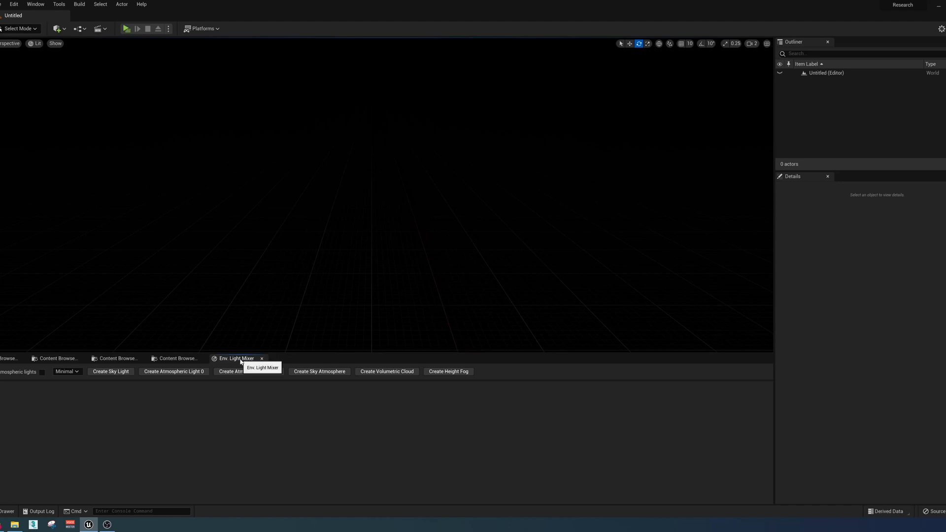
pyautogui.moveTo(236, 359)
pyautogui.mouseDown()
pyautogui.moveTo(407, 217)
pyautogui.moveTo(306, 338)
pyautogui.moveTo(234, 361)
pyautogui.mouseUp()
pyautogui.click(111, 372)
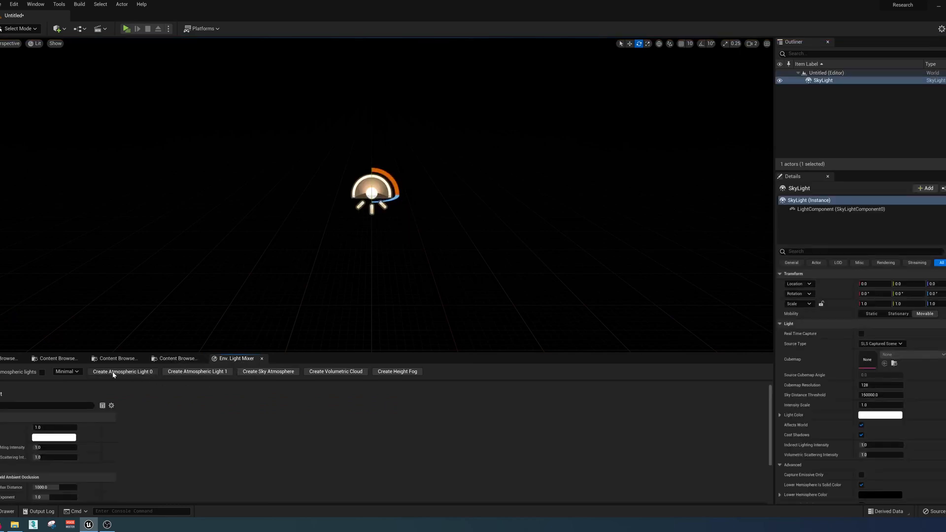
pyautogui.click(113, 372)
pyautogui.click(180, 372)
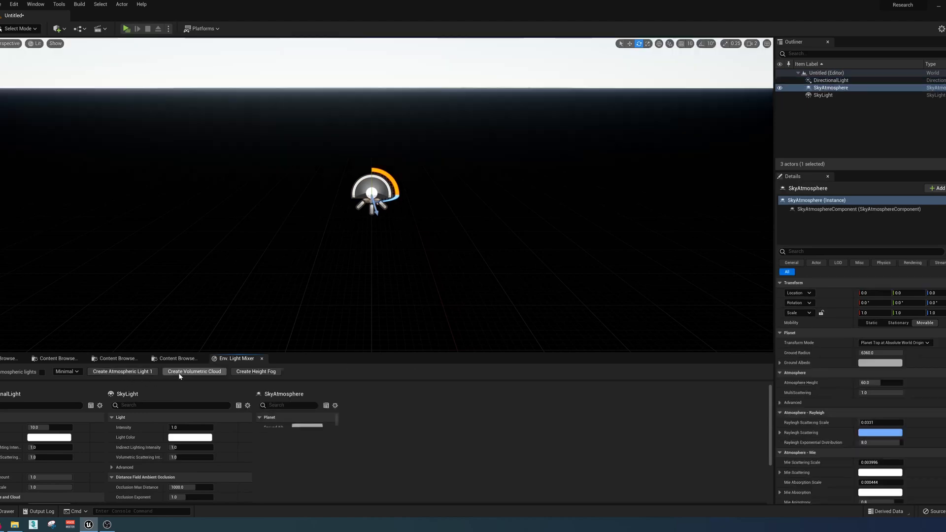
pyautogui.click(201, 372)
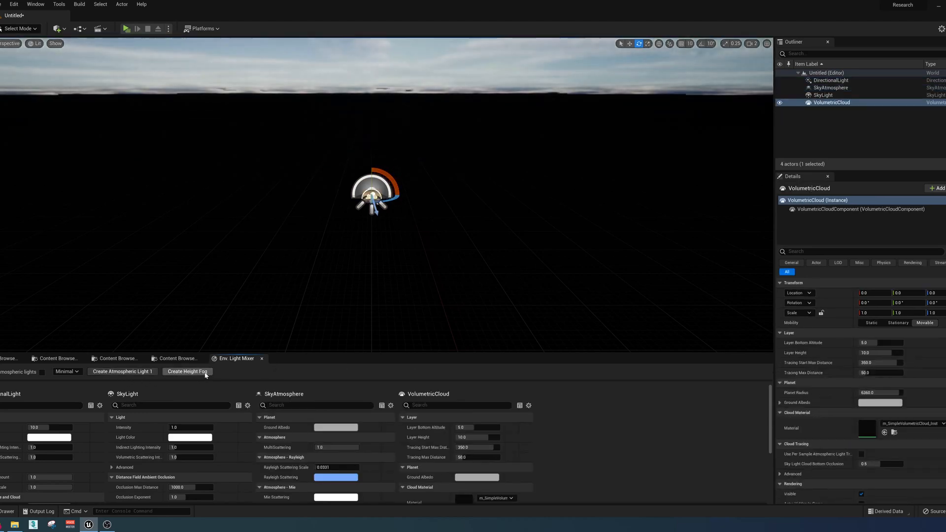
pyautogui.click(204, 372)
# Place a cube in the level and scale it into a wide floor slab, about 24.6 in X and 14.3 in Y.
pyautogui.moveTo(485, 143); pyautogui.dragTo(389, 163, button='right')
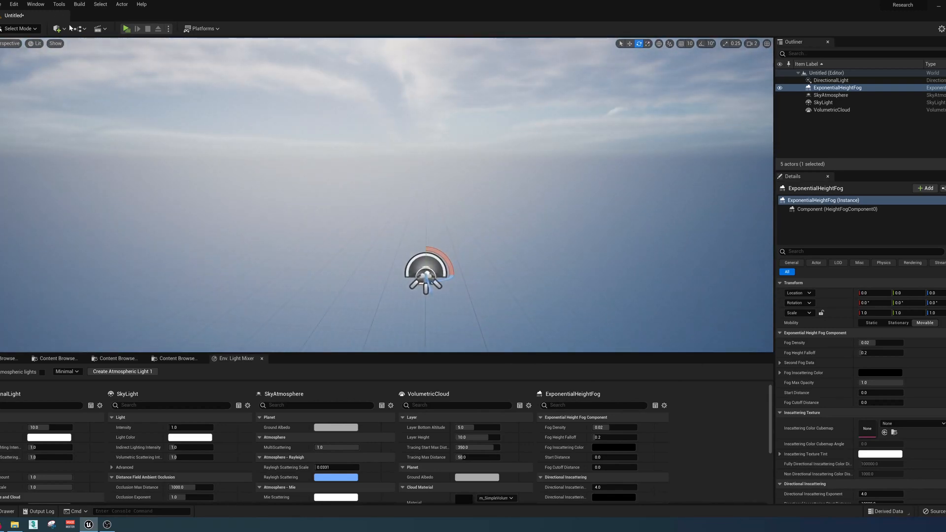
pyautogui.click(58, 28)
pyautogui.moveTo(95, 98)
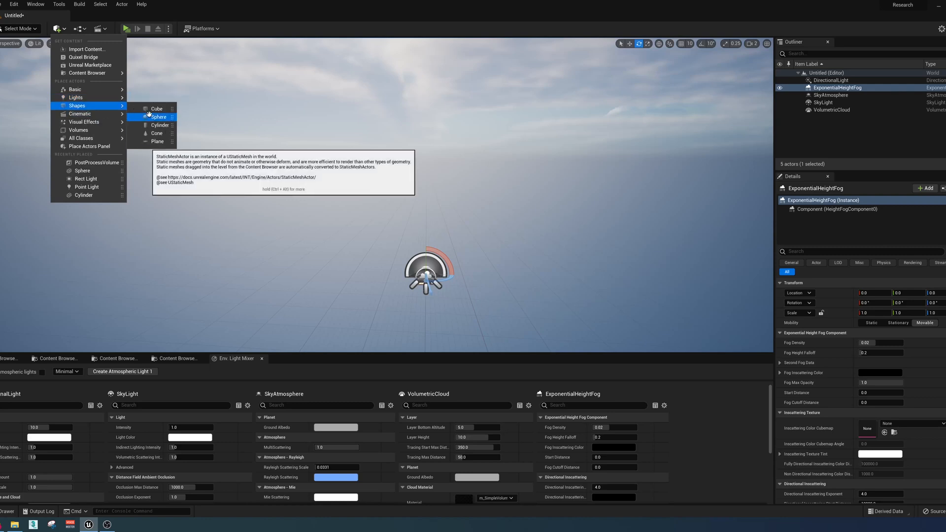
pyautogui.moveTo(151, 112); pyautogui.dragTo(378, 258)
pyautogui.press('r')
pyautogui.moveTo(378, 257); pyautogui.dragTo(359, 178, button='right')
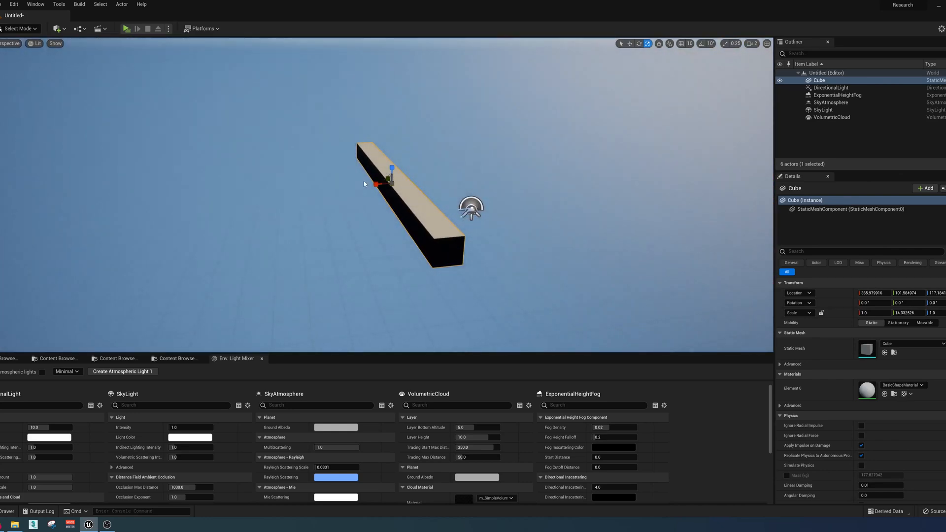
pyautogui.moveTo(374, 182); pyautogui.dragTo(311, 198)
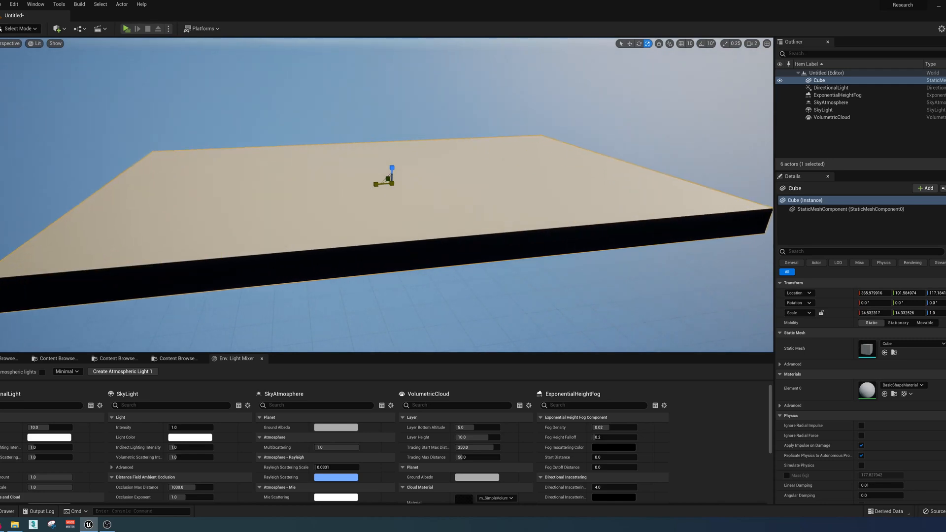
# Thin the floor slab to a Z scale of about 0.6 and stack two copies of it above.
pyautogui.moveTo(395, 167); pyautogui.dragTo(446, 68)
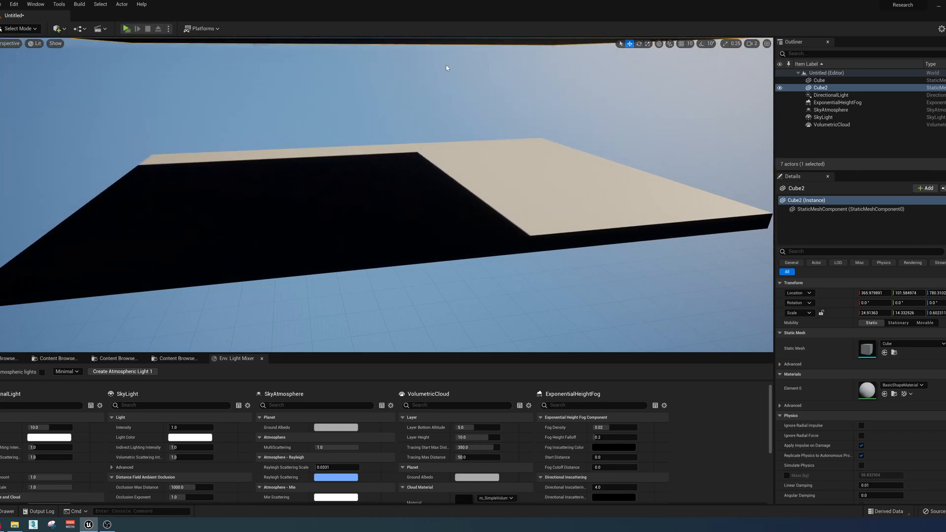
pyautogui.moveTo(477, 118); pyautogui.dragTo(460, 93, button='right')
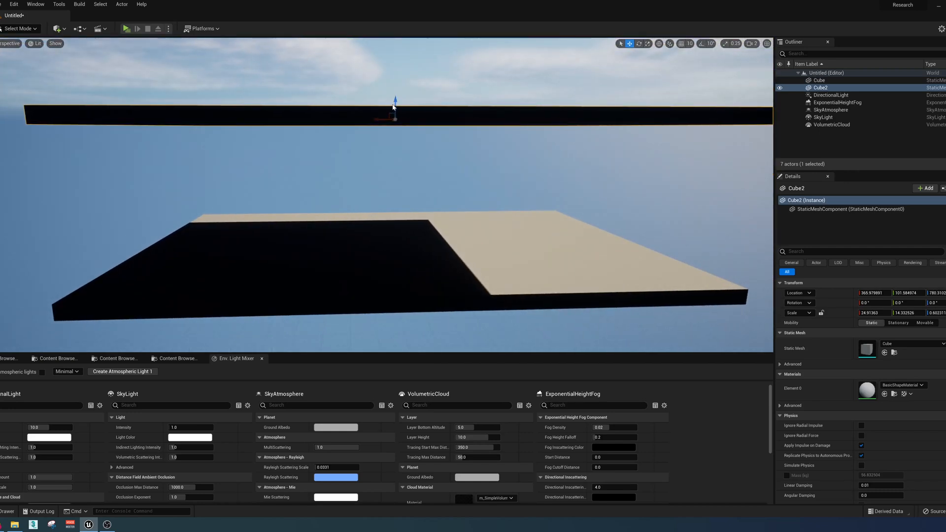
pyautogui.moveTo(394, 103); pyautogui.dragTo(398, 163)
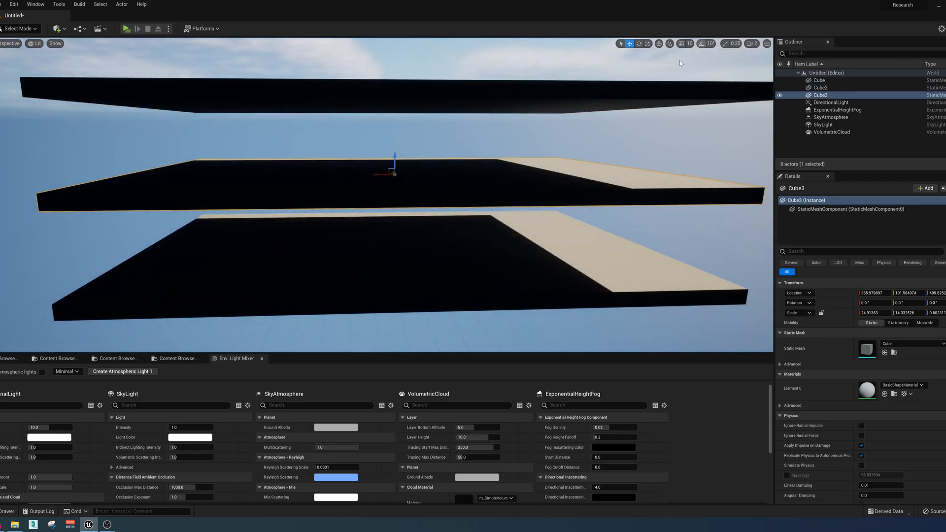
# Set the rotation snap to 90° and rotate the middle slab upright as the room's end wall.
pyautogui.click(701, 45)
pyautogui.click(711, 44)
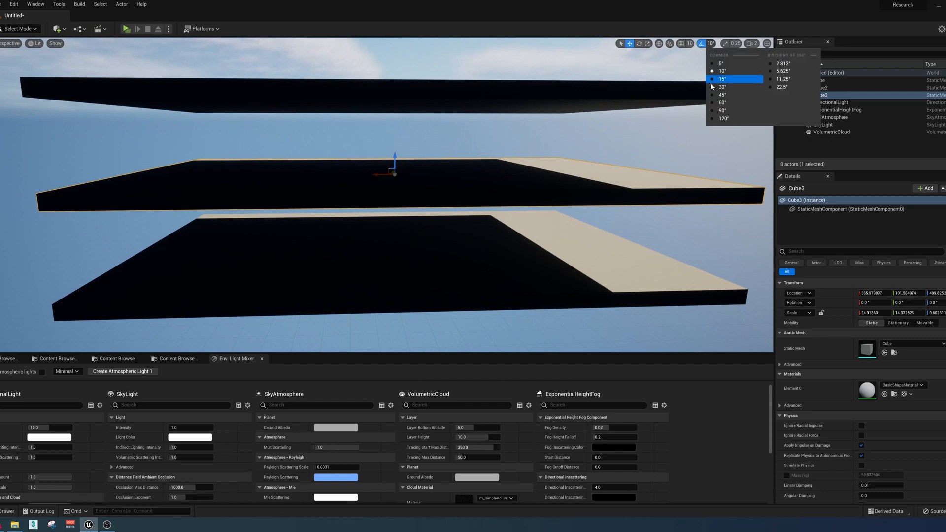
pyautogui.click(722, 111)
pyautogui.moveTo(450, 136); pyautogui.dragTo(427, 132, button='right')
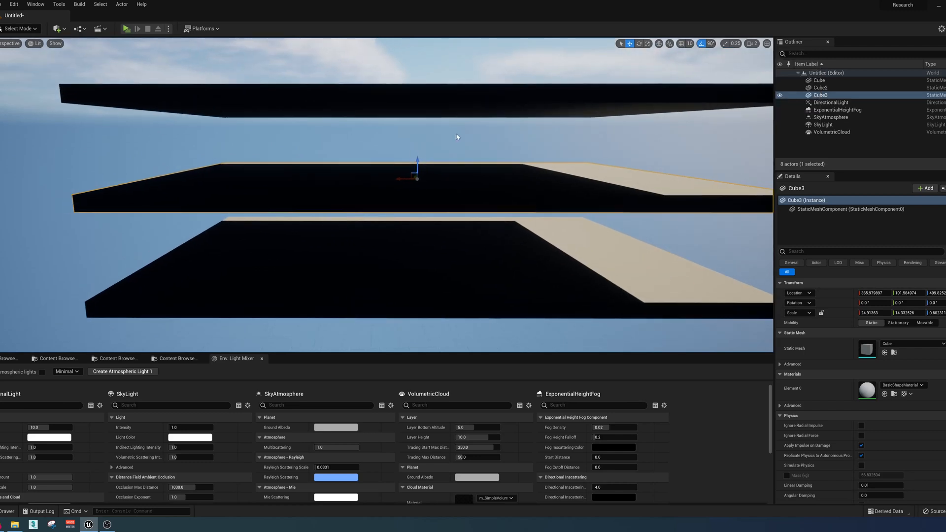
pyautogui.press('e')
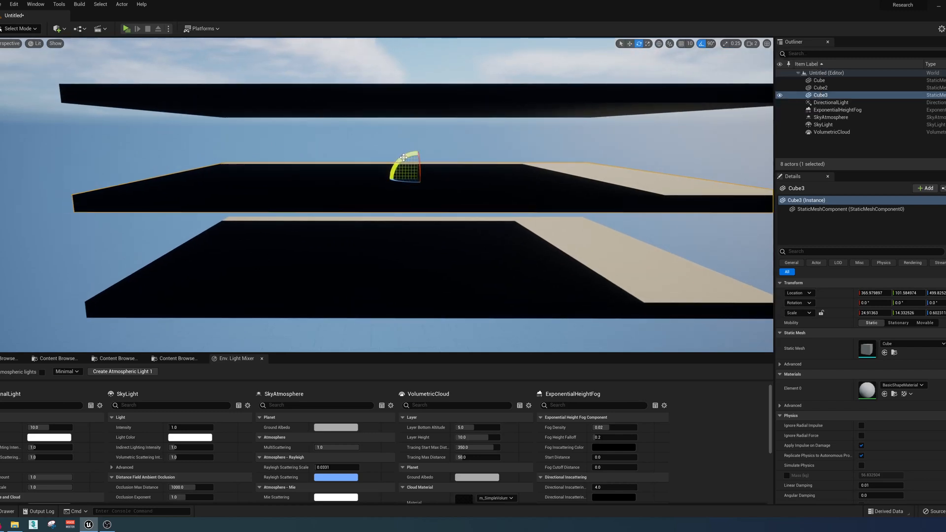
pyautogui.moveTo(405, 157); pyautogui.dragTo(441, 190)
pyautogui.press('w')
# Make a perpendicular copy of the end wall as a side wall and widen it to a Y scale of about 28.
pyautogui.press('e')
pyautogui.press('w')
pyautogui.moveTo(503, 197); pyautogui.dragTo(636, 210, button='right')
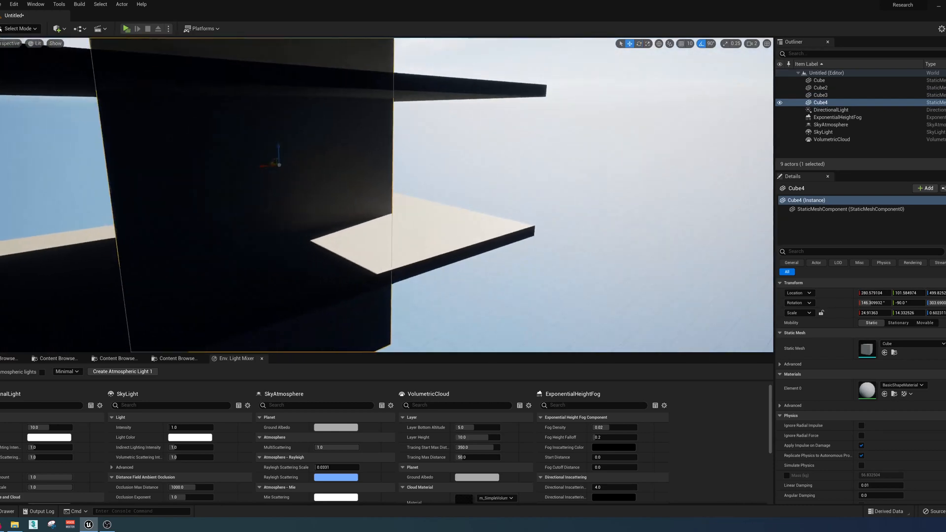
pyautogui.moveTo(410, 203)
pyautogui.mouseDown(button='right')
pyautogui.moveTo(222, 203)
pyautogui.moveTo(409, 203)
pyautogui.mouseUp(button='right')
pyautogui.press('r')
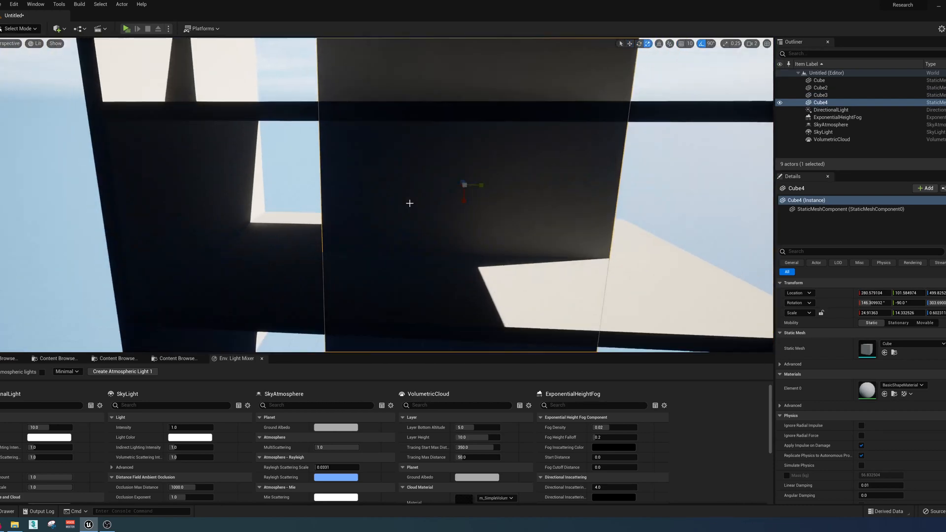
pyautogui.moveTo(481, 186); pyautogui.dragTo(535, 186)
# Move the side wall to one edge of the floor and copy it to the opposite edge at about -580 in Y.
pyautogui.moveTo(412, 202)
pyautogui.mouseDown(button='right')
pyautogui.moveTo(315, 221)
pyautogui.moveTo(464, 202)
pyautogui.moveTo(418, 197)
pyautogui.mouseUp(button='right')
pyautogui.press('w')
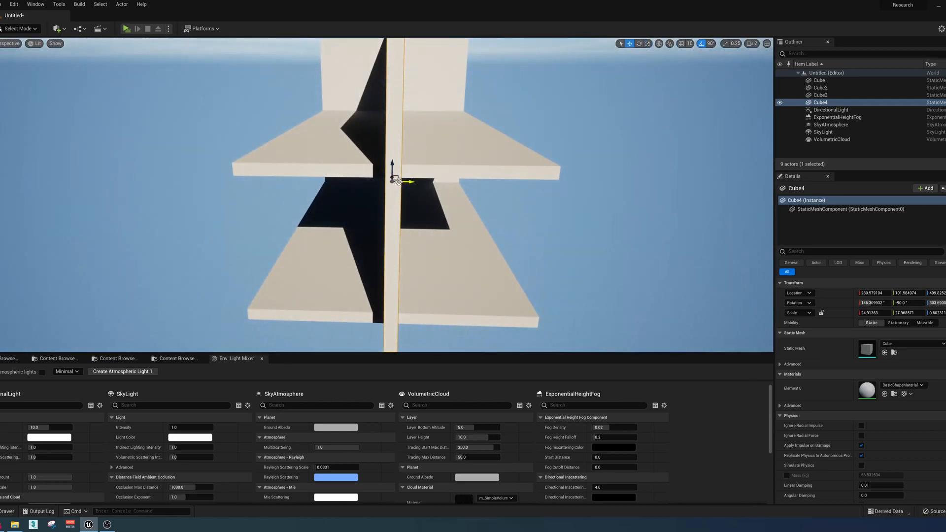
pyautogui.moveTo(398, 182); pyautogui.dragTo(313, 162)
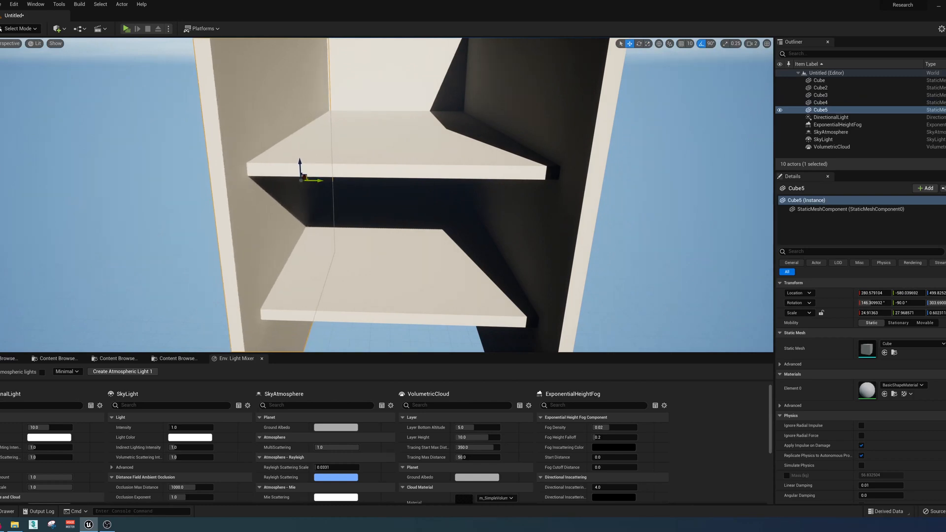
# Raise the ceiling slab to a Z location of about 943.5.
pyautogui.moveTo(416, 157); pyautogui.dragTo(410, 167, button='right')
pyautogui.click(391, 107)
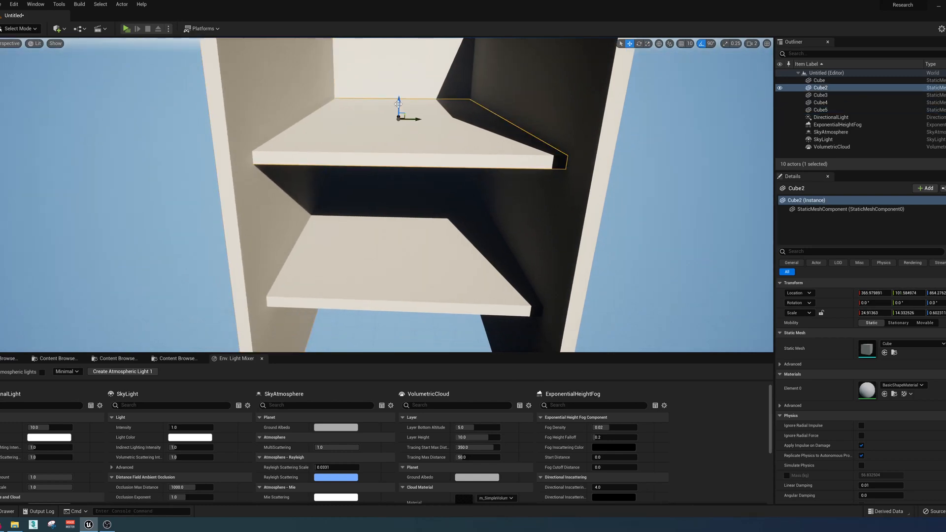
pyautogui.moveTo(399, 104)
pyautogui.mouseDown()
pyautogui.moveTo(400, 45)
pyautogui.moveTo(395, 106)
pyautogui.moveTo(393, 91)
pyautogui.mouseUp()
# Examine the room's interior lighting, from the closed corner to the open end.
pyautogui.press('w')
pyautogui.moveTo(394, 90); pyautogui.dragTo(636, 86, button='right')
pyautogui.press('w')
pyautogui.press('s')
pyautogui.moveTo(387, 195); pyautogui.dragTo(81, 185, button='right')
pyautogui.press('w')
pyautogui.press('w')
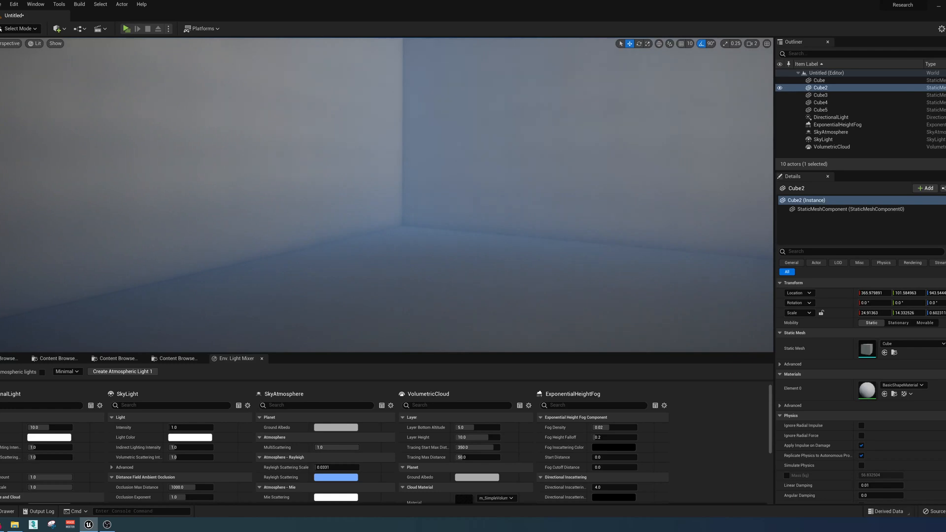
pyautogui.moveTo(81, 184)
pyautogui.mouseDown(button='right')
pyautogui.moveTo(165, 156)
pyautogui.moveTo(347, 204)
pyautogui.moveTo(505, 167)
pyautogui.moveTo(392, 195)
pyautogui.mouseUp(button='right')
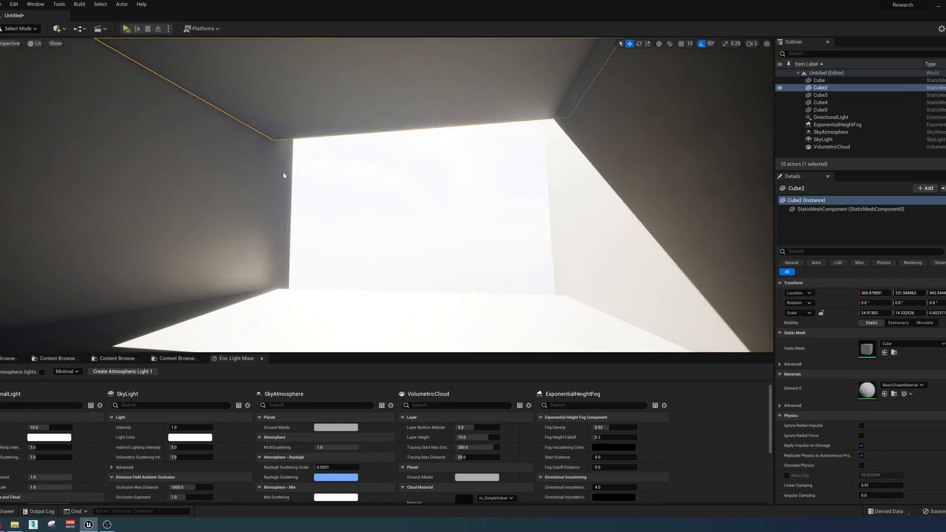
pyautogui.moveTo(392, 195)
pyautogui.mouseDown(button='right')
pyautogui.moveTo(200, 233)
pyautogui.moveTo(235, 221)
pyautogui.mouseUp(button='right')
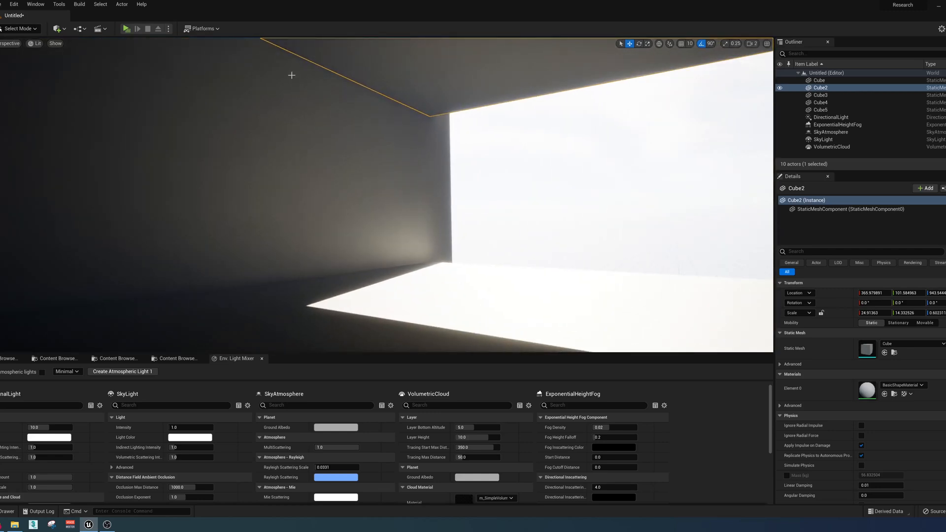
# Add a PostProcessVolume inside the room and enable its Infinite Extent (Unbound) option.
pyautogui.click(56, 29)
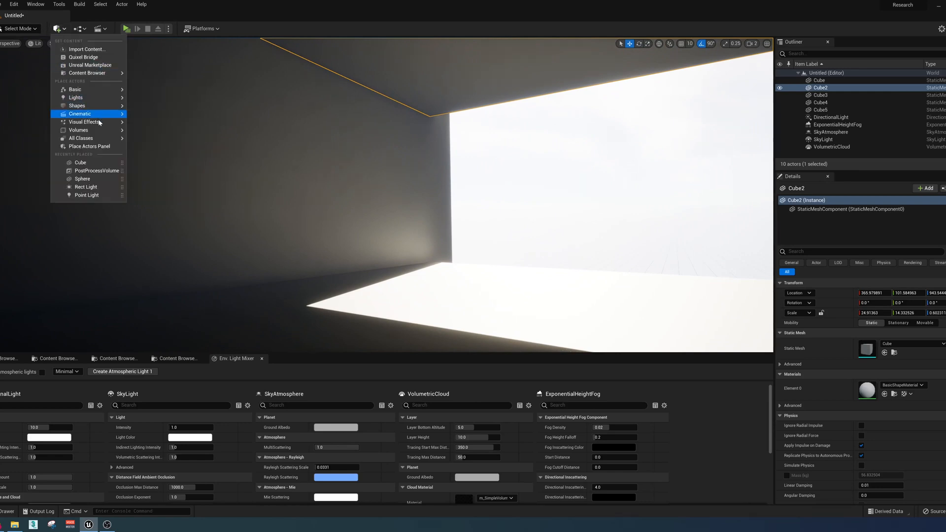
pyautogui.moveTo(99, 124)
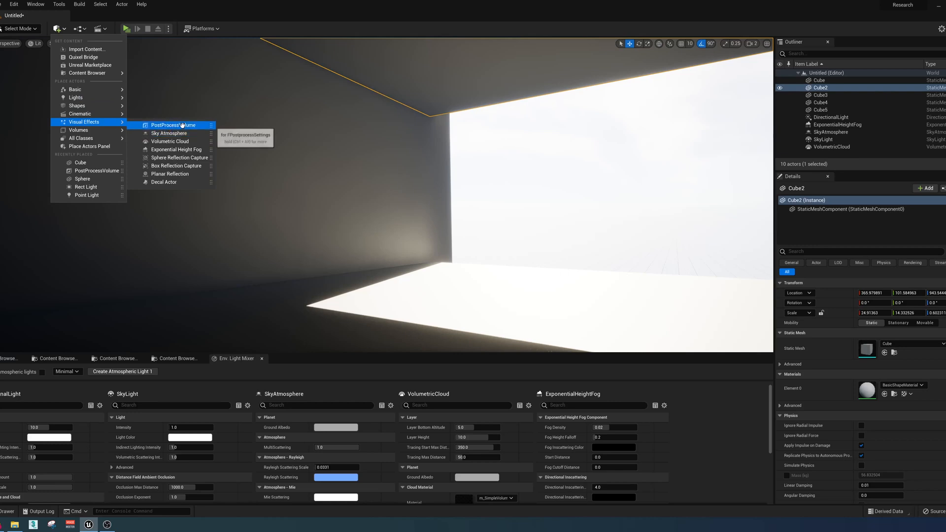
pyautogui.moveTo(174, 126); pyautogui.dragTo(372, 195)
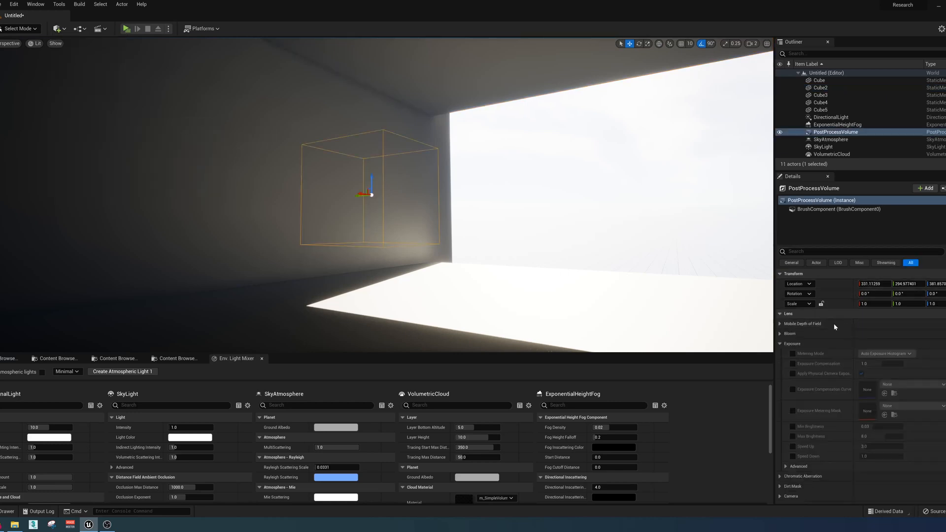
pyautogui.scroll(-10, 833, 325)
pyautogui.scroll(-15, 823, 330)
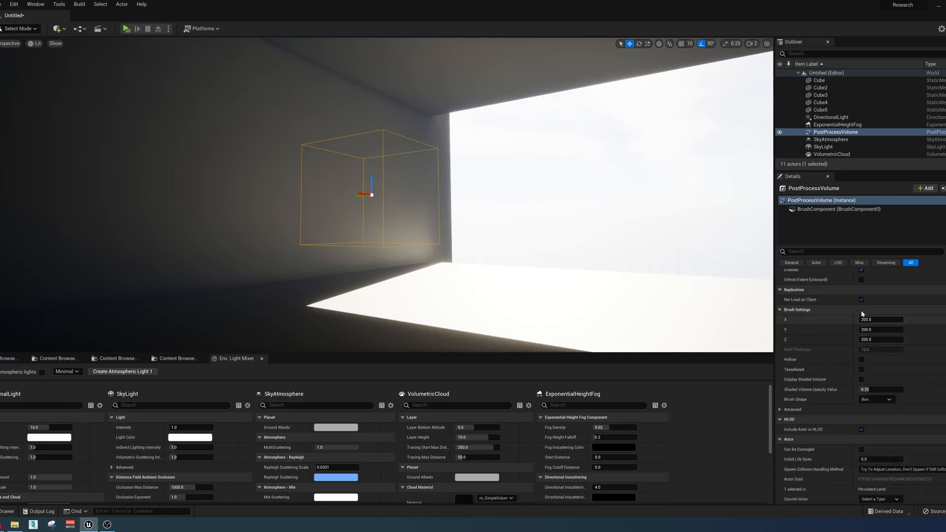
pyautogui.scroll(3, 853, 339)
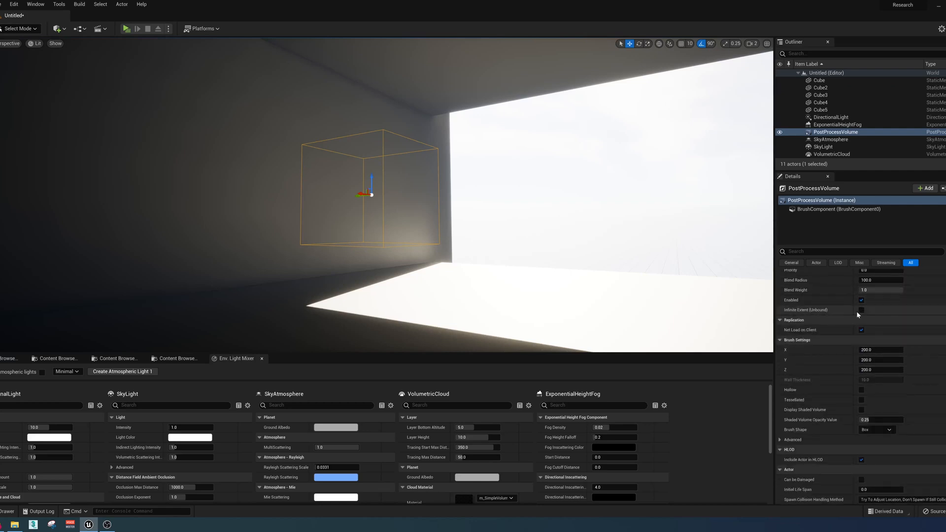
pyautogui.click(861, 310)
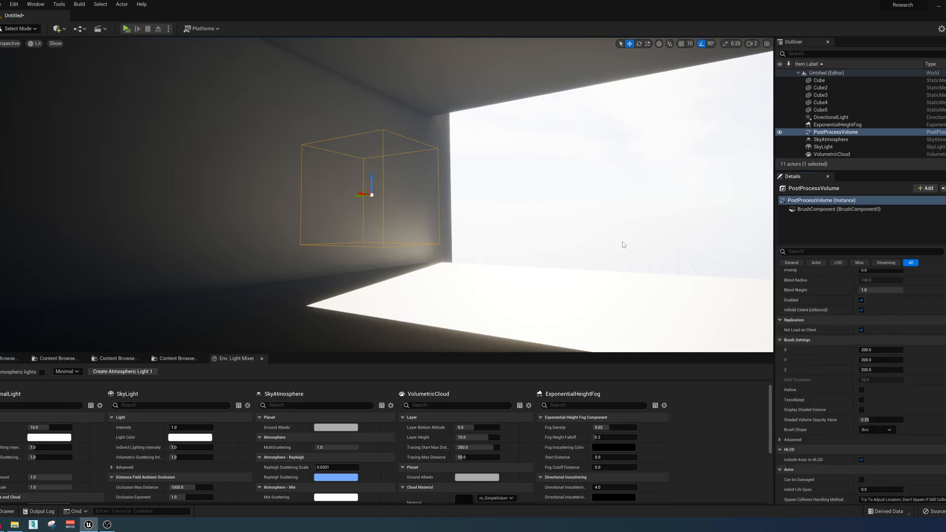
# Move the post process volume out of the room, past the side wall along the Y axis.
pyautogui.moveTo(623, 245); pyautogui.dragTo(300, 269, button='right')
pyautogui.press('s')
pyautogui.press('d')
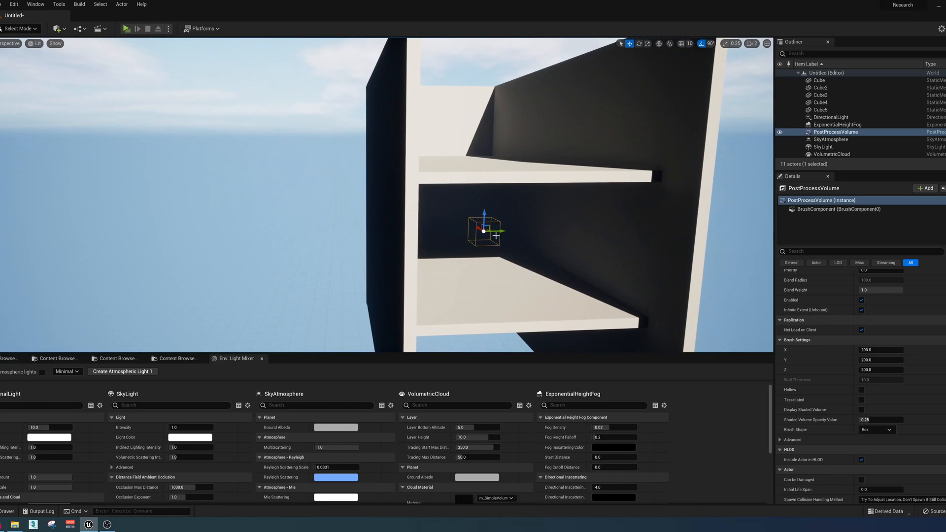
pyautogui.moveTo(499, 233); pyautogui.dragTo(326, 224)
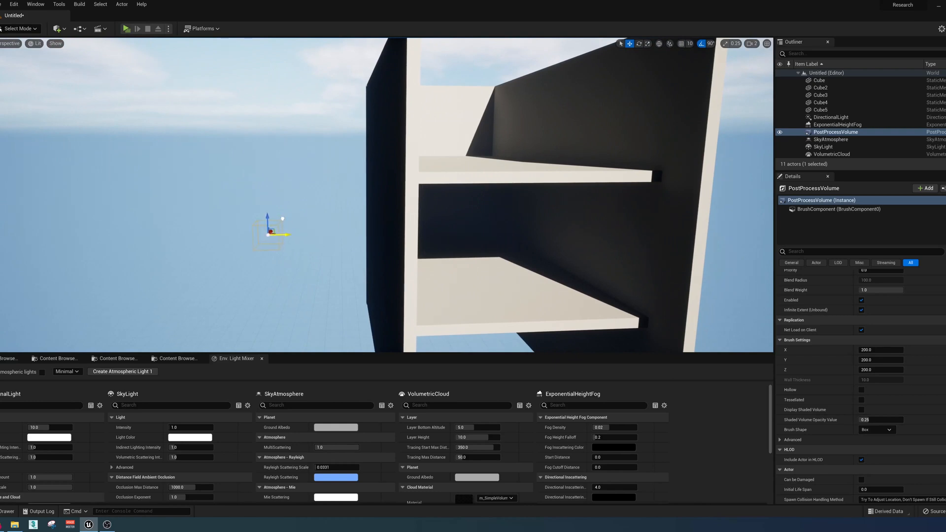
# Override the post process volume's exposure settings: Metering Mode to Manual, Exposure Compensation enabled at 1.0, and Apply Physical Camera Exposure turned off.
pyautogui.scroll(5, 883, 344)
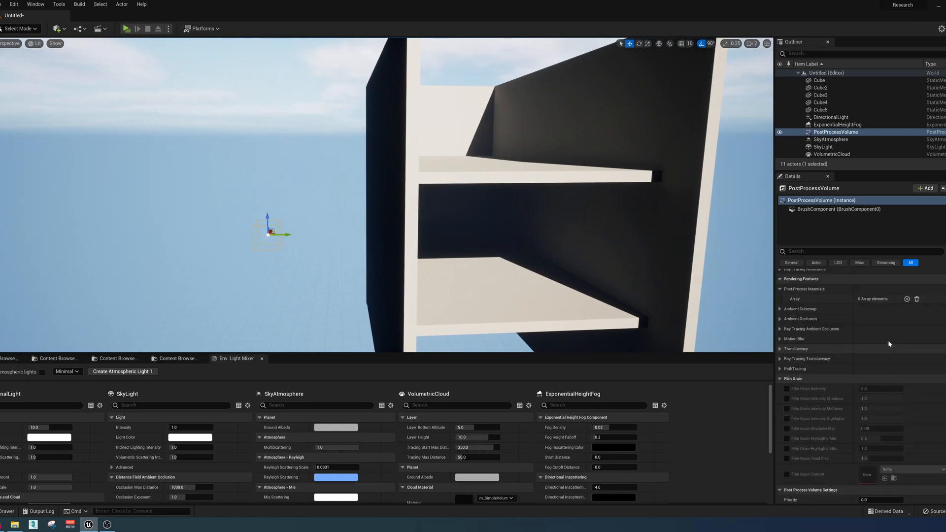
pyautogui.scroll(8, 889, 343)
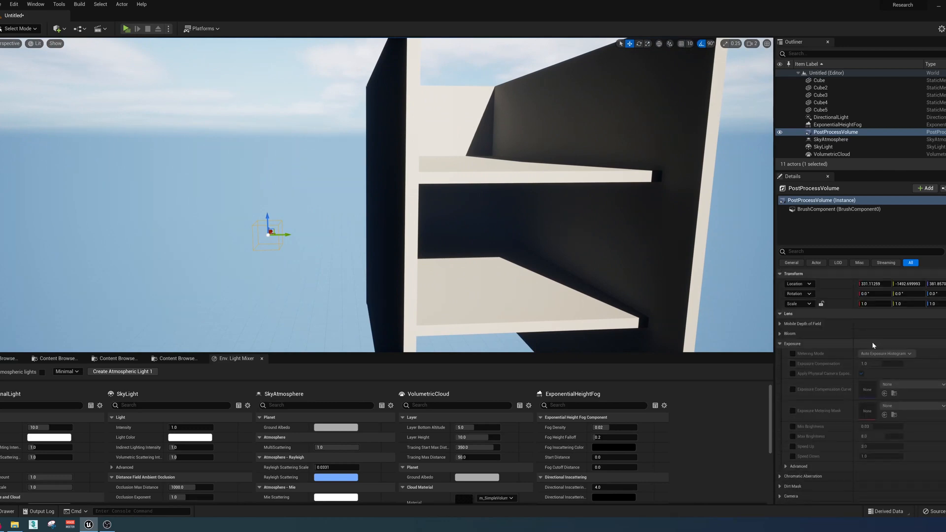
pyautogui.scroll(-1, 796, 343)
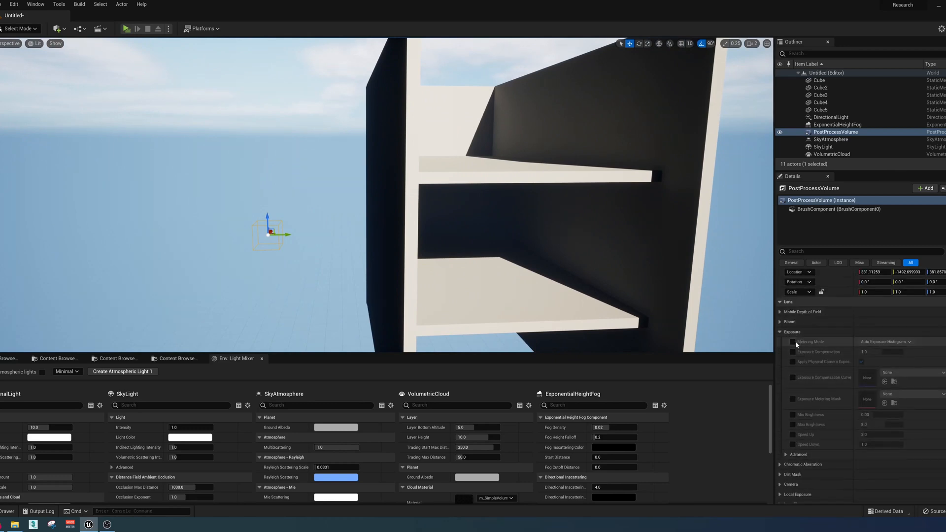
pyautogui.click(792, 342)
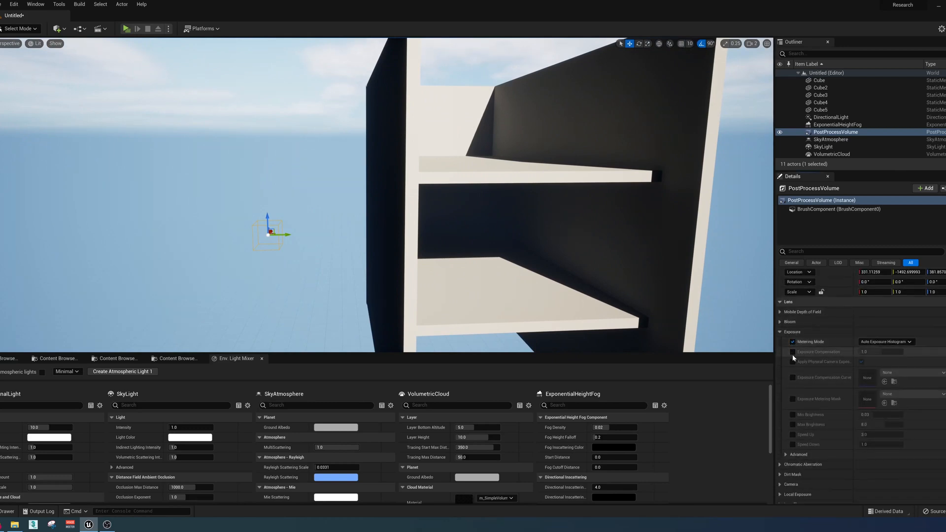
pyautogui.click(792, 362)
pyautogui.click(792, 352)
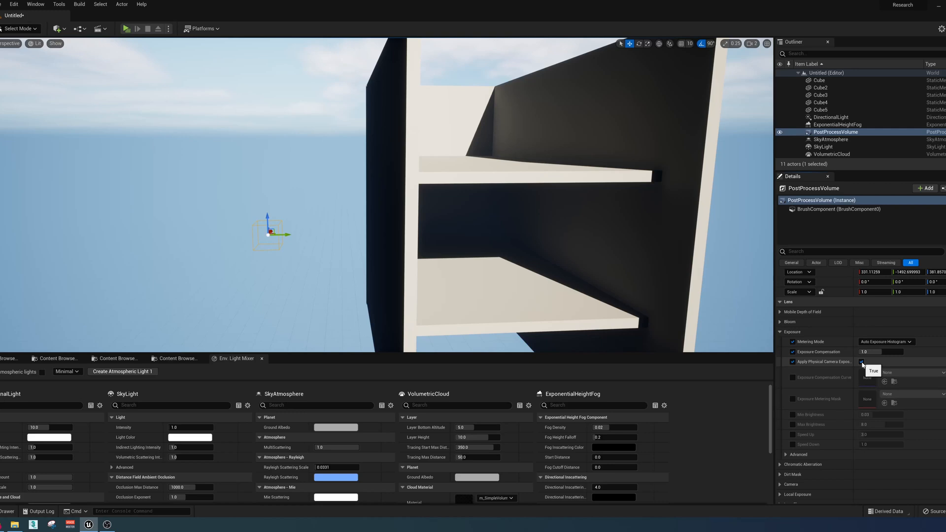
pyautogui.click(861, 362)
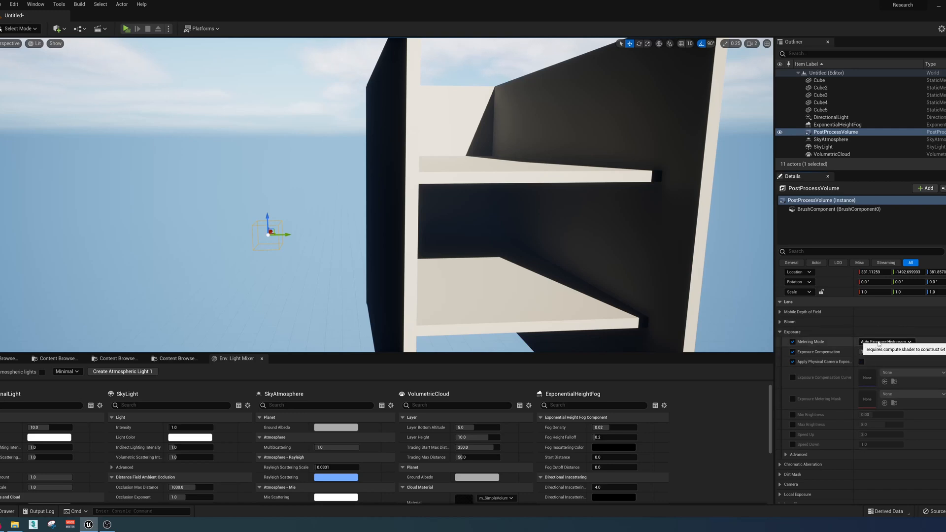
pyautogui.click(879, 342)
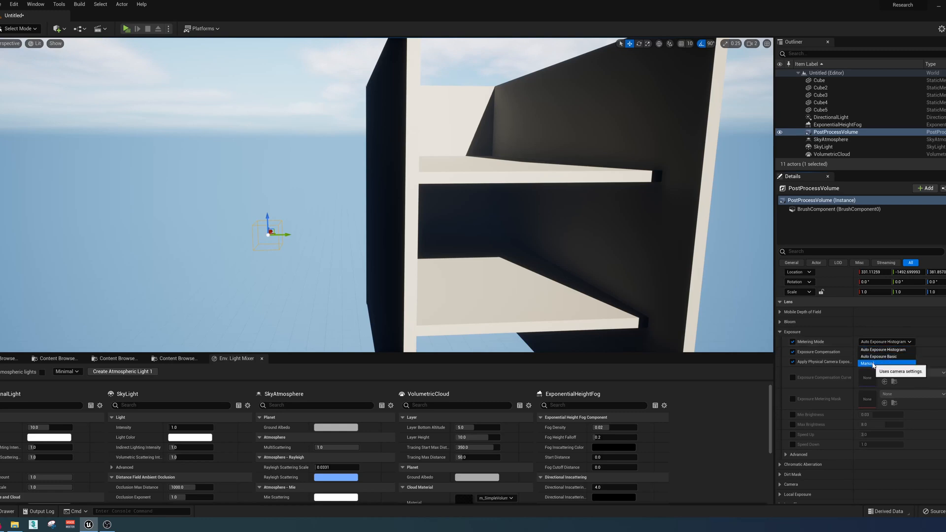
pyautogui.click(874, 364)
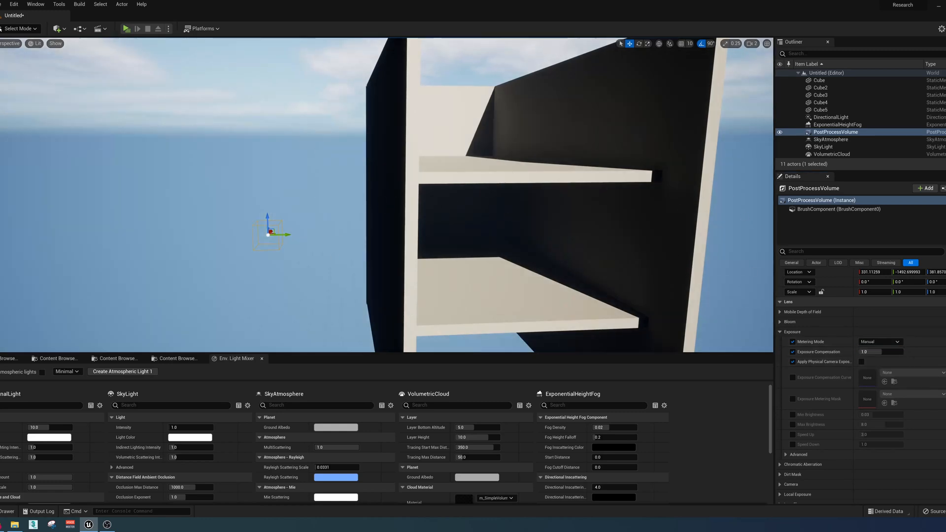
# Add a sphere inside the dark room and raise it to a Z location of about 187.
pyautogui.press('w')
pyautogui.moveTo(387, 194)
pyautogui.mouseDown(button='right')
pyautogui.moveTo(508, 249)
pyautogui.moveTo(483, 217)
pyautogui.moveTo(488, 192)
pyautogui.moveTo(586, 192)
pyautogui.moveTo(635, 212)
pyautogui.moveTo(700, 207)
pyautogui.moveTo(577, 192)
pyautogui.moveTo(636, 212)
pyautogui.moveTo(700, 197)
pyautogui.moveTo(705, 207)
pyautogui.mouseUp(button='right')
pyautogui.press('w')
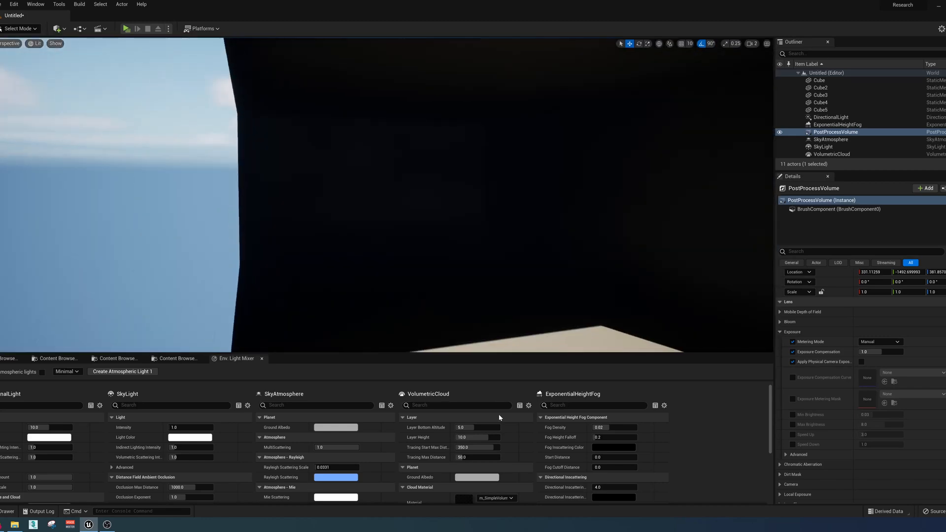
pyautogui.hotkey('alt', 'Tab')
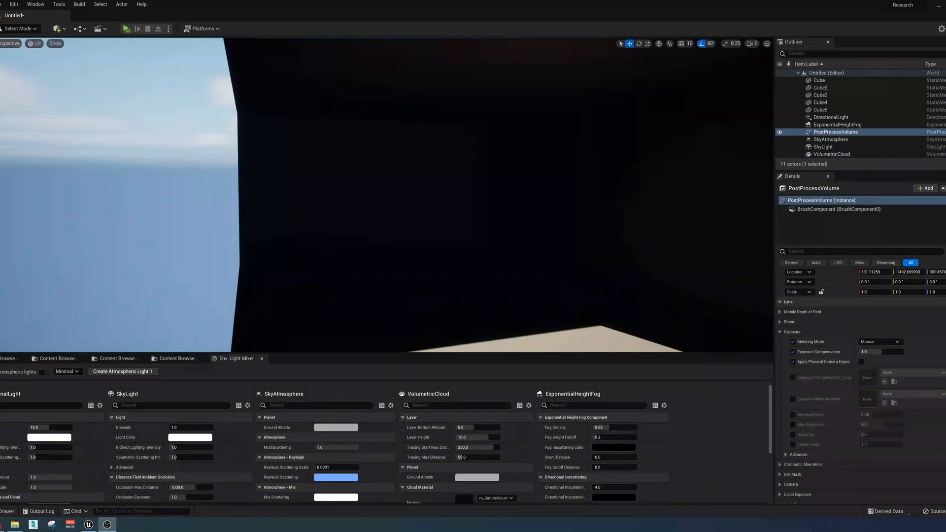
pyautogui.moveTo(387, 195); pyautogui.dragTo(326, 236, button='right')
pyautogui.moveTo(221, 241); pyautogui.dragTo(216, 240, button='right')
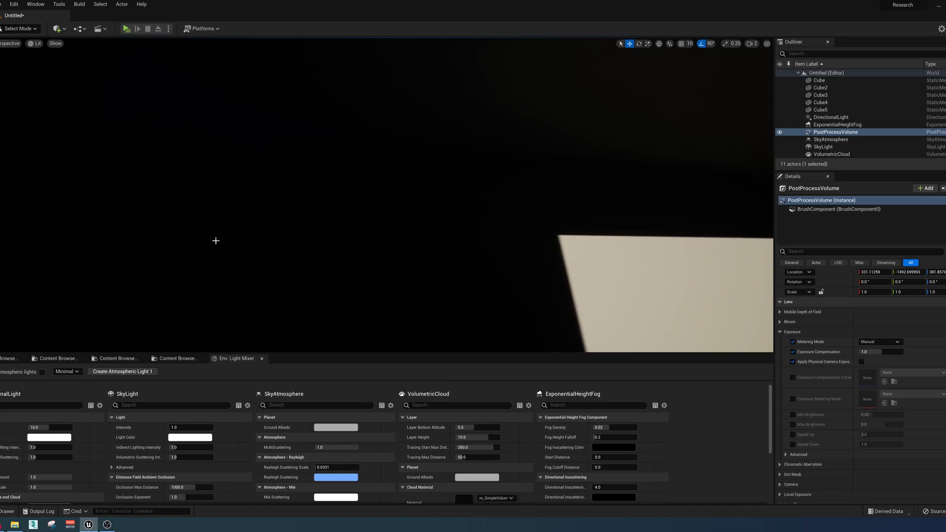
pyautogui.click(59, 30)
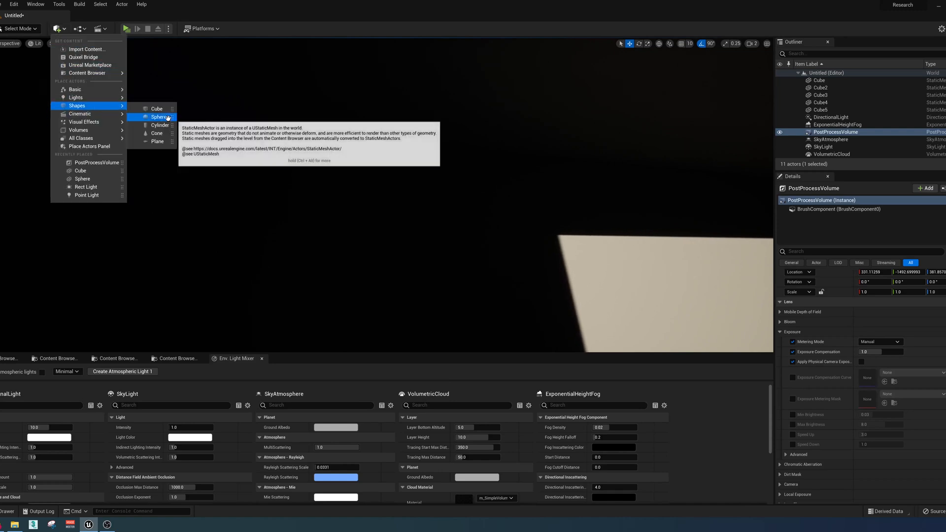
pyautogui.click(300, 270)
pyautogui.moveTo(307, 285); pyautogui.dragTo(323, 216)
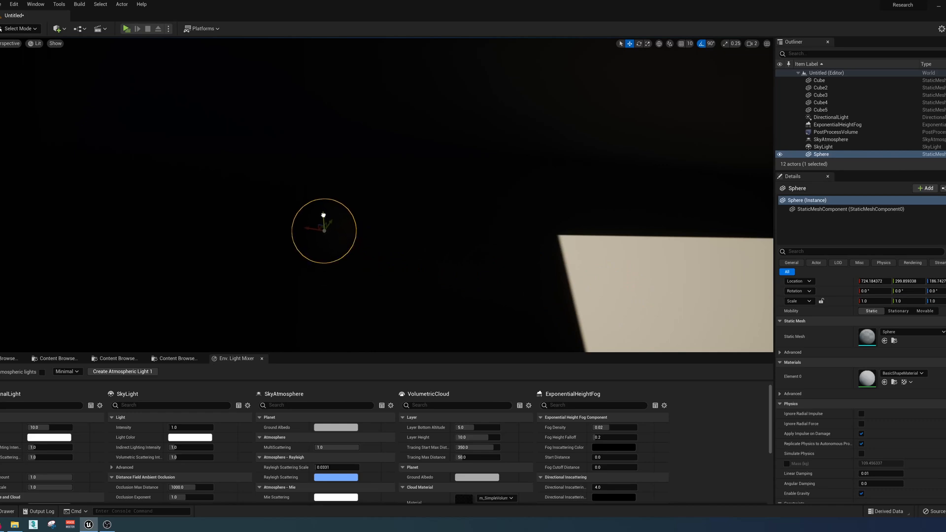
# Add a point light above the floor beside the sphere.
pyautogui.click(57, 29)
pyautogui.moveTo(93, 100)
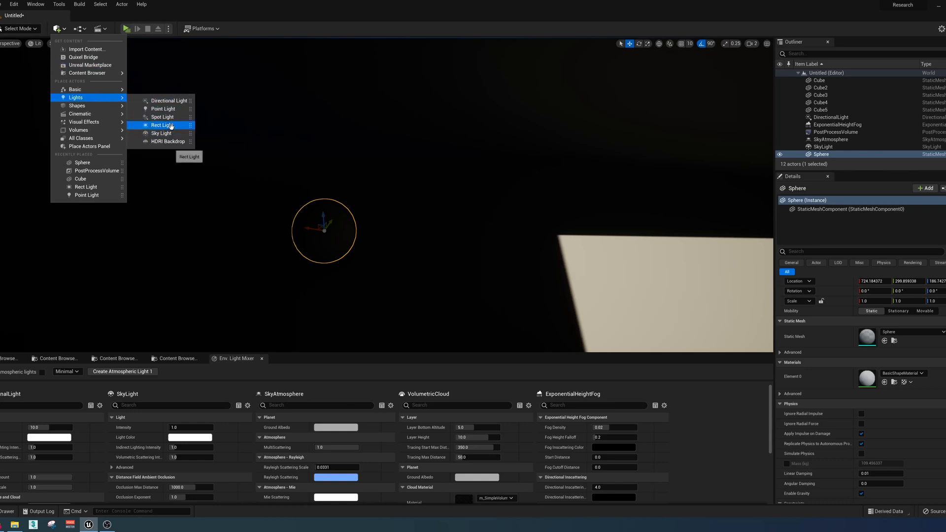
pyautogui.moveTo(165, 109); pyautogui.dragTo(441, 141)
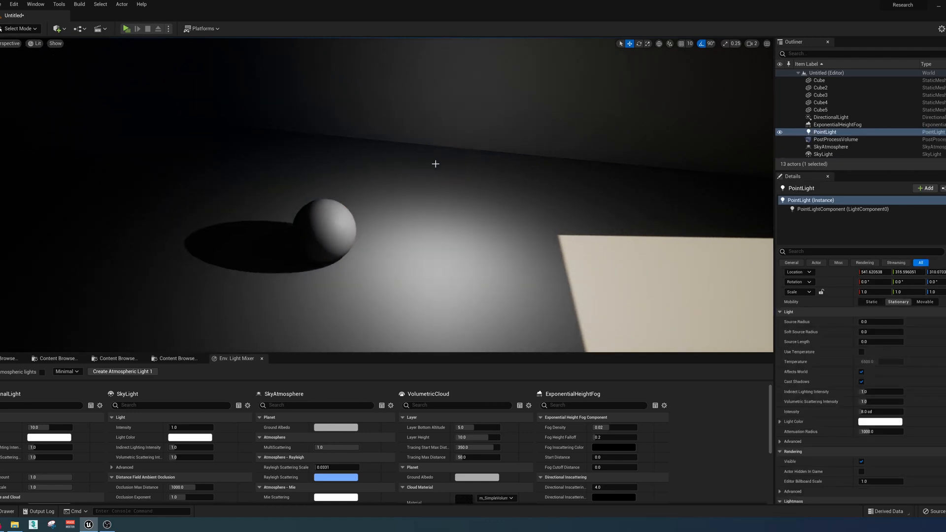
# Try a source radius of about 33.8 on the point light and delete the light.
pyautogui.moveTo(465, 215); pyautogui.dragTo(380, 169, button='right')
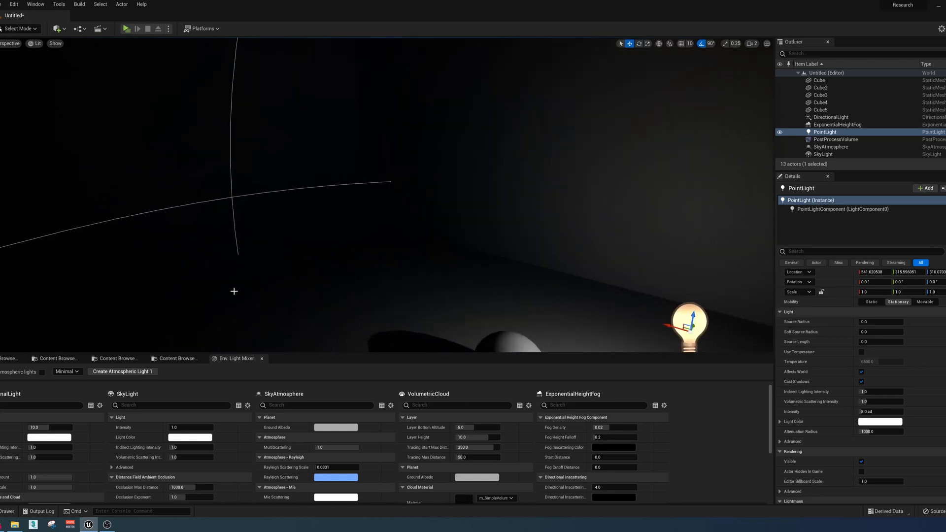
pyautogui.moveTo(234, 291); pyautogui.dragTo(307, 334, button='right')
pyautogui.moveTo(307, 220); pyautogui.dragTo(324, 228, button='right')
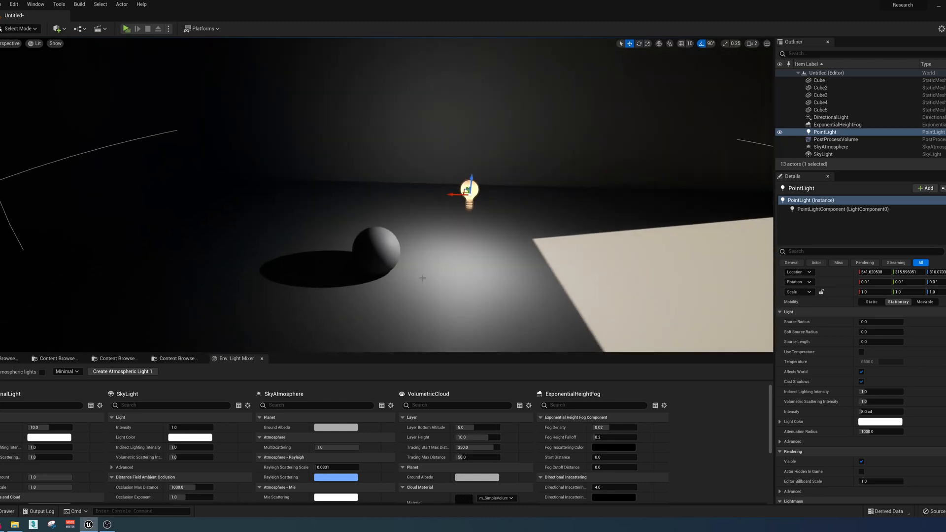
pyautogui.moveTo(361, 307); pyautogui.dragTo(311, 301, button='right')
pyautogui.press('w')
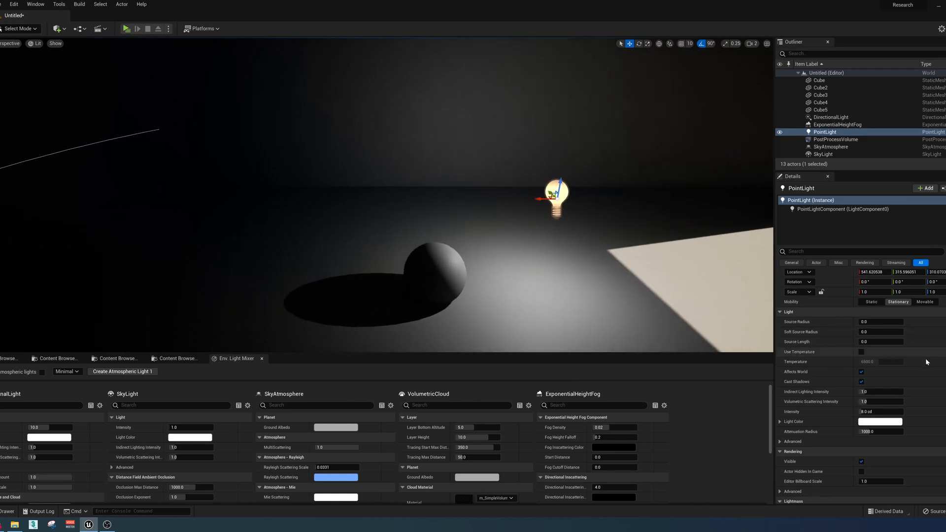
pyautogui.moveTo(865, 321); pyautogui.dragTo(845, 328)
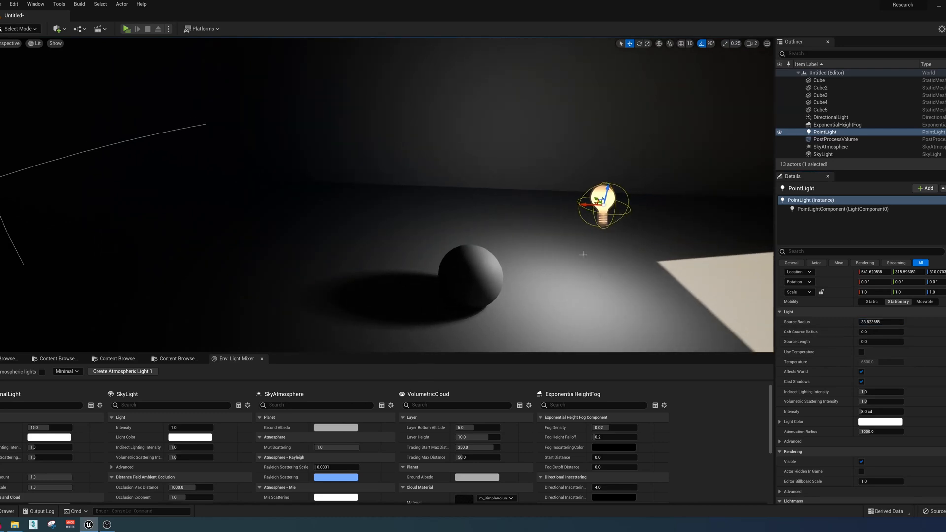
pyautogui.press('Delete')
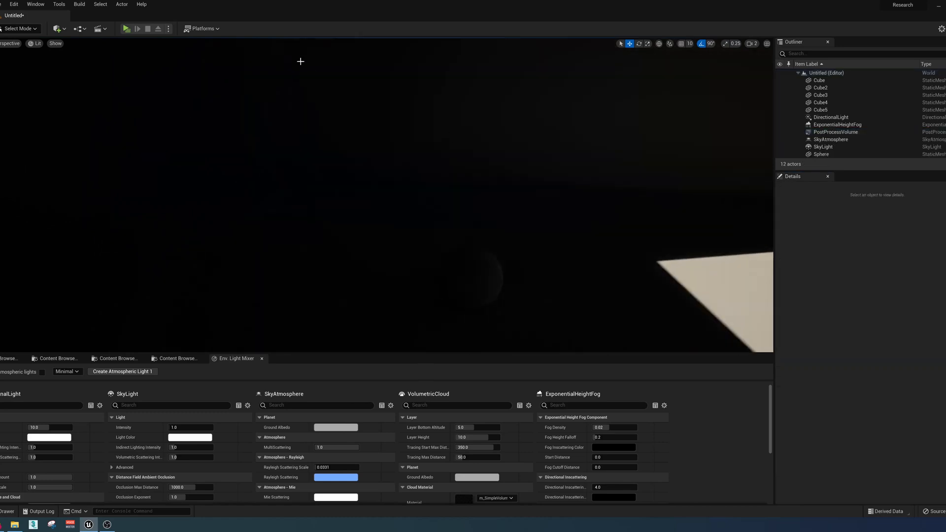
# Add a rect light beside the sphere and raise it to about X 467, Y 333, Z 321.
pyautogui.click(57, 29)
pyautogui.moveTo(89, 100)
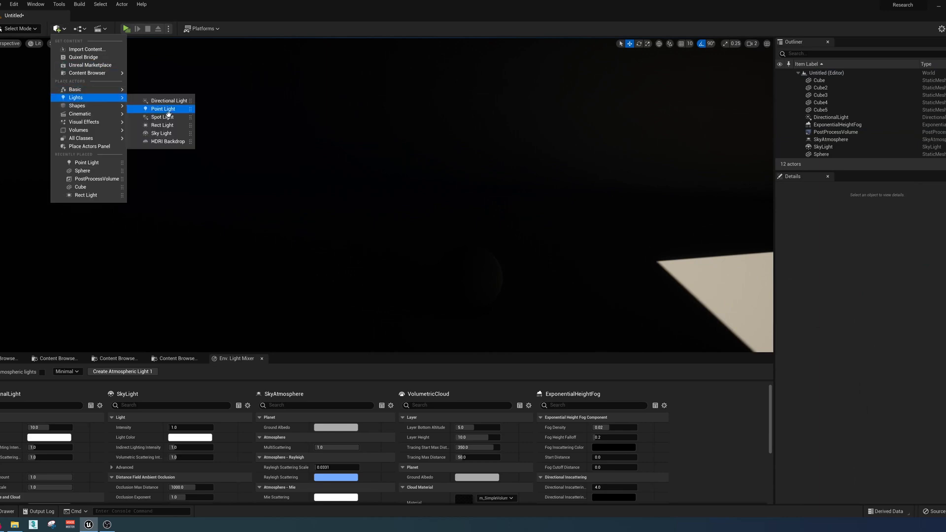
pyautogui.click(162, 125)
pyautogui.moveTo(587, 307); pyautogui.dragTo(650, 178)
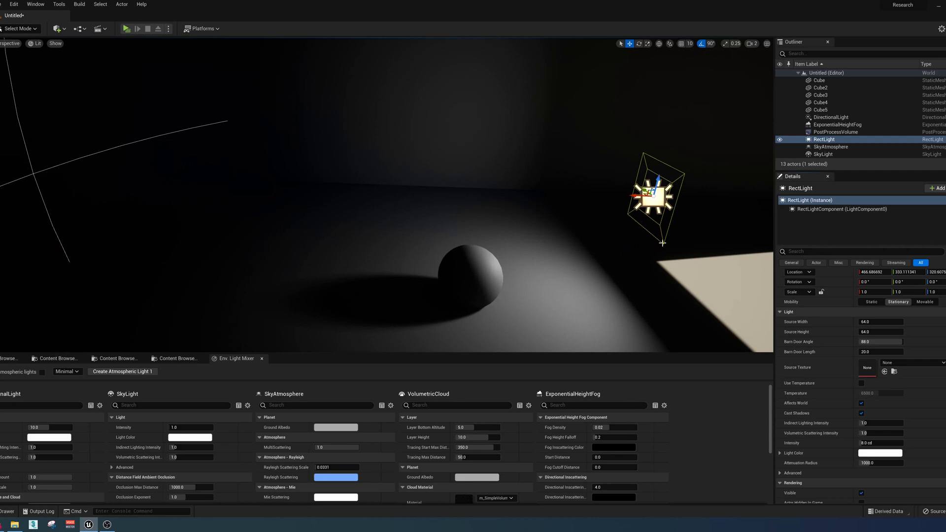
# Set the rect light's source width and source height to 300 each.
pyautogui.moveTo(662, 243); pyautogui.dragTo(666, 315, button='right')
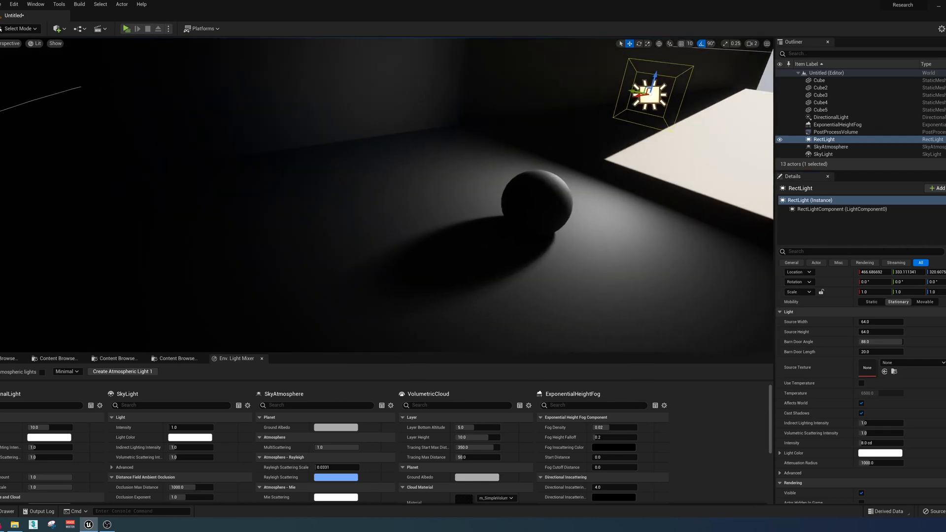
pyautogui.moveTo(507, 281); pyautogui.dragTo(462, 281, button='right')
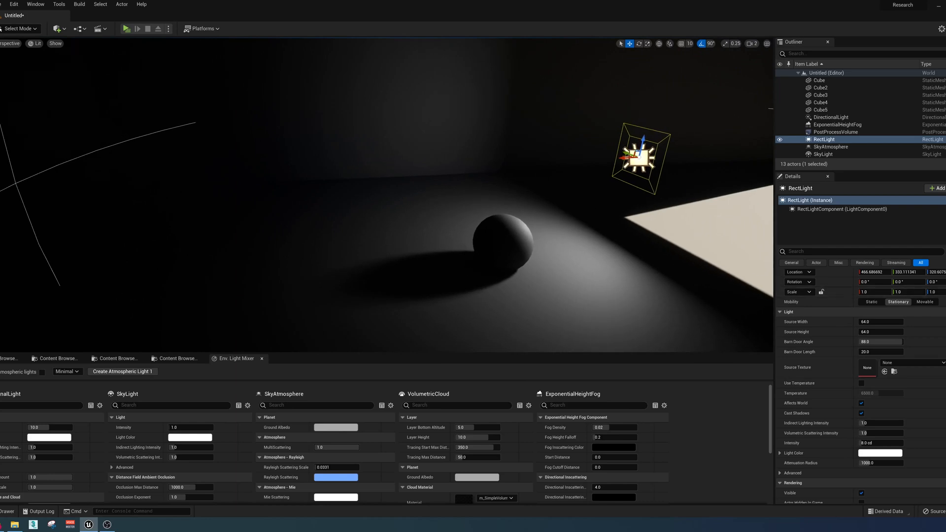
pyautogui.click(870, 324)
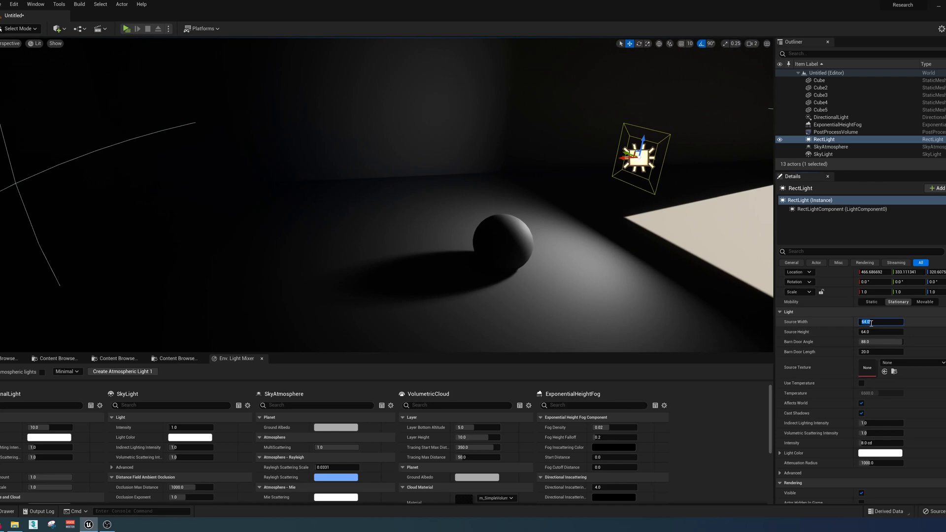
pyautogui.write('100')
pyautogui.press('Tab')
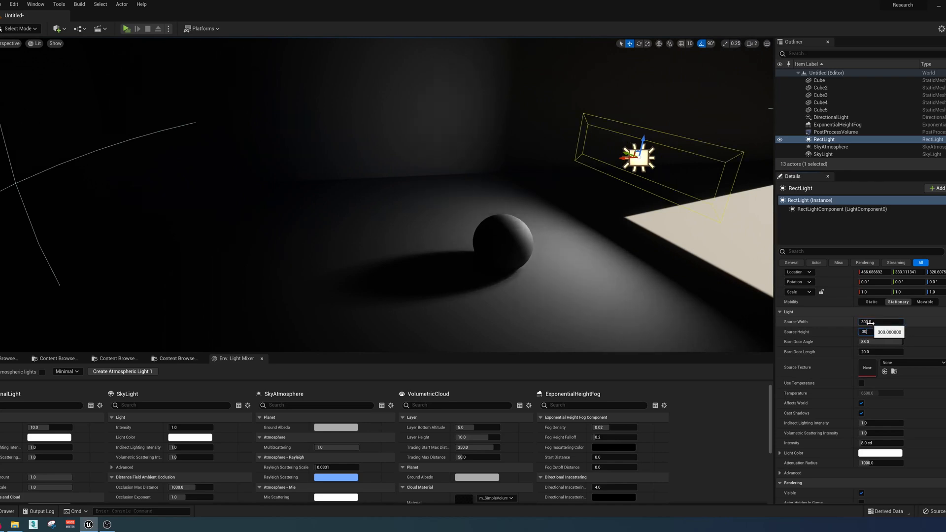
pyautogui.write('300')
pyautogui.press('Return')
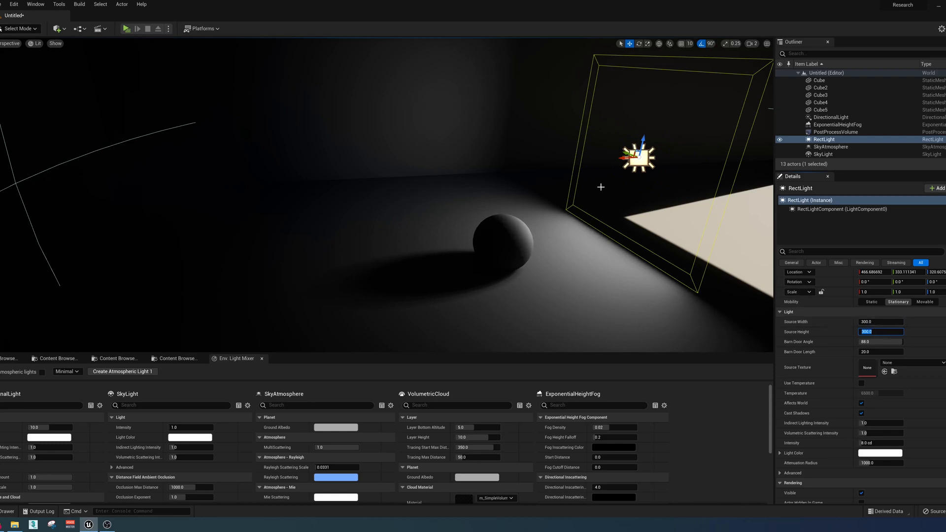
# Move the rect light along the X axis to about 562 and inspect the shading on the sphere.
pyautogui.moveTo(622, 157); pyautogui.dragTo(506, 280)
pyautogui.moveTo(506, 281); pyautogui.dragTo(450, 286, button='right')
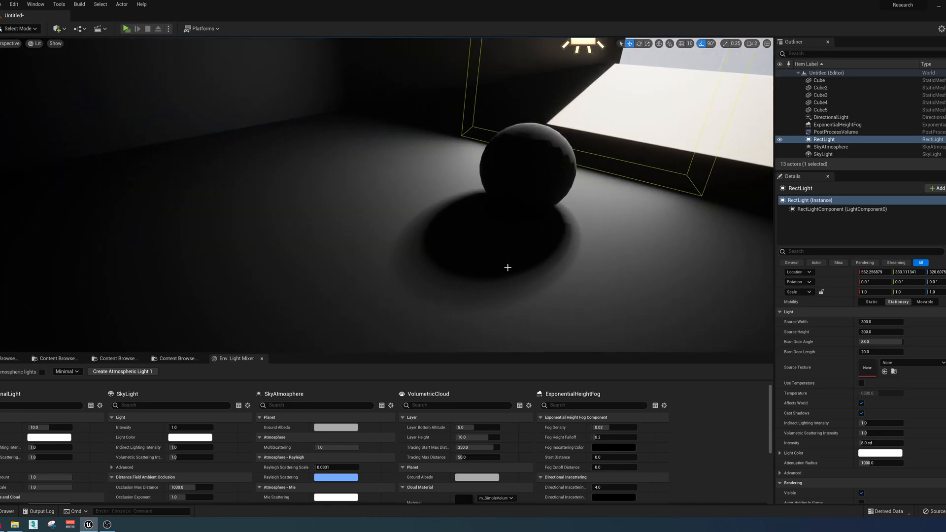
pyautogui.moveTo(541, 241); pyautogui.dragTo(497, 207, button='right')
pyautogui.moveTo(644, 281); pyautogui.dragTo(678, 281, button='right')
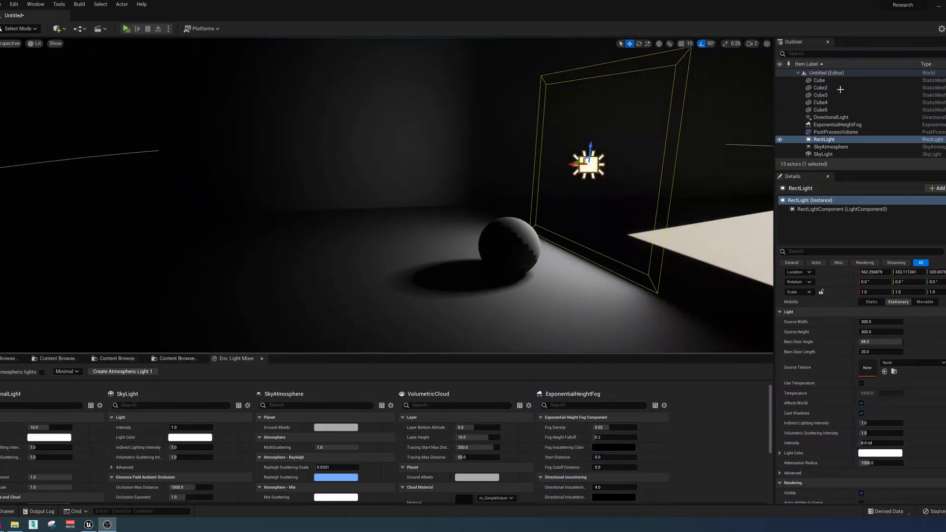
# Examine the Global Illumination, Lumen, Shadows and Hardware Ray Tracing options in the project's Rendering settings.
pyautogui.click(941, 28)
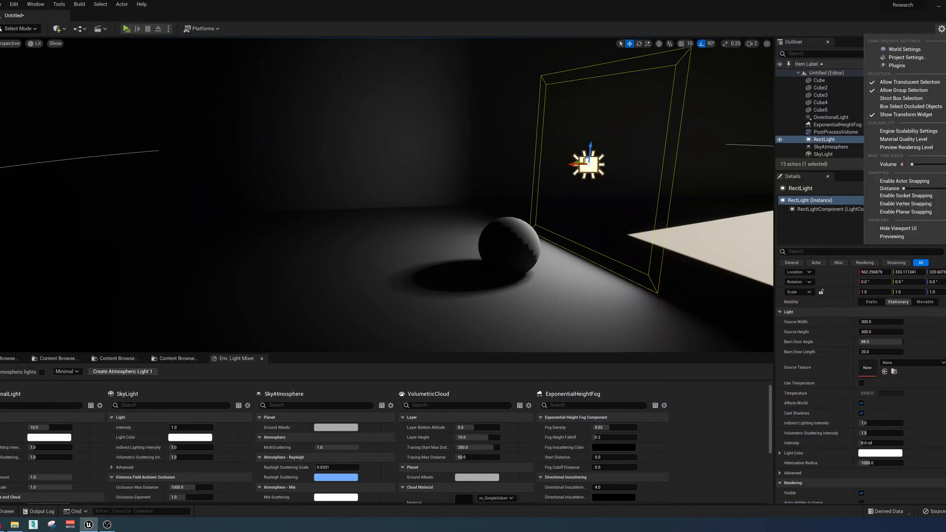
pyautogui.click(920, 61)
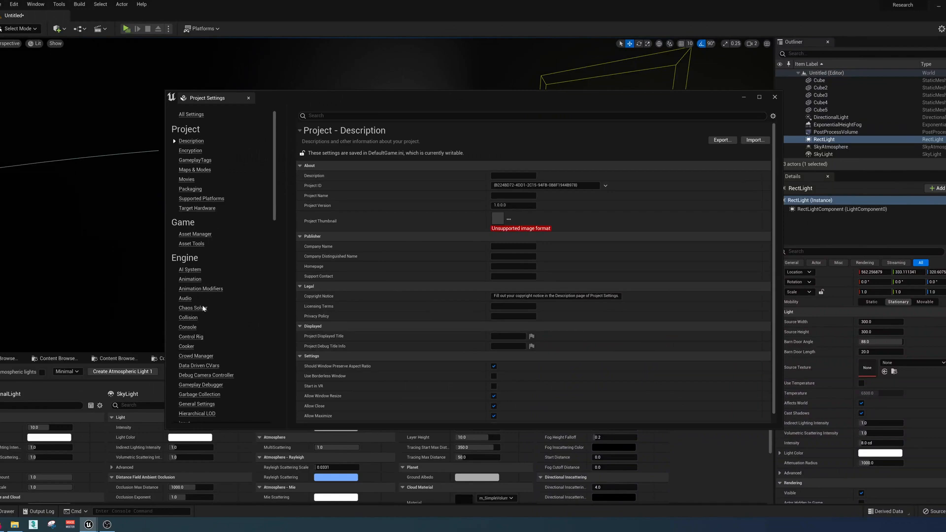
pyautogui.scroll(-10, 203, 308)
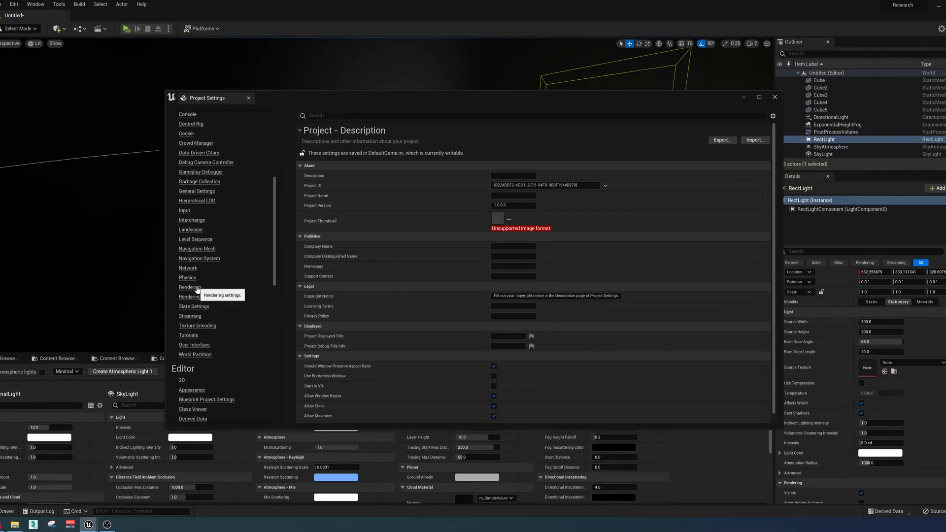
pyautogui.click(196, 289)
pyautogui.scroll(-10, 387, 267)
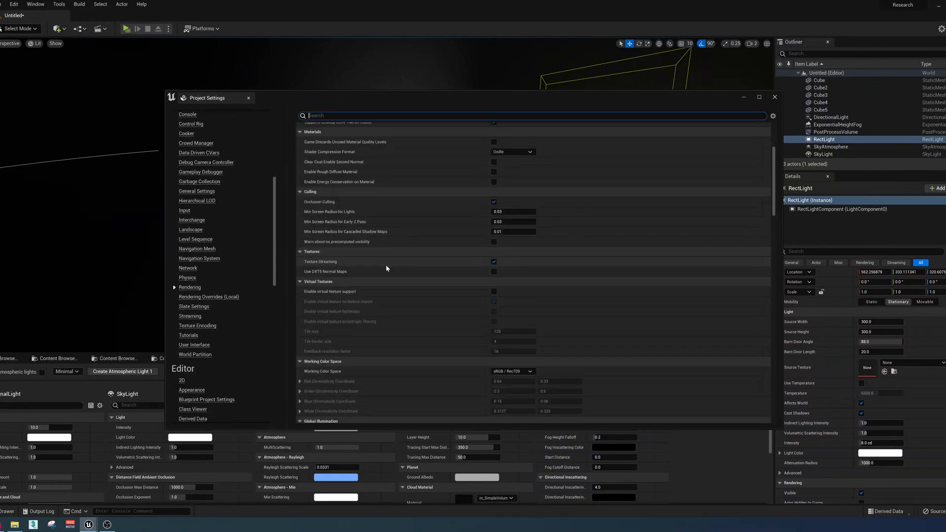
pyautogui.scroll(-8, 387, 265)
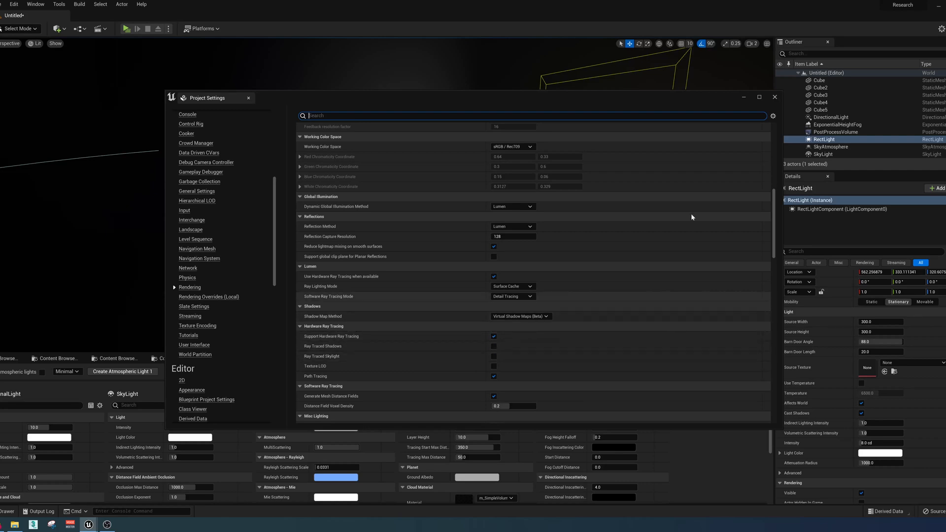
pyautogui.moveTo(591, 101); pyautogui.dragTo(570, 76)
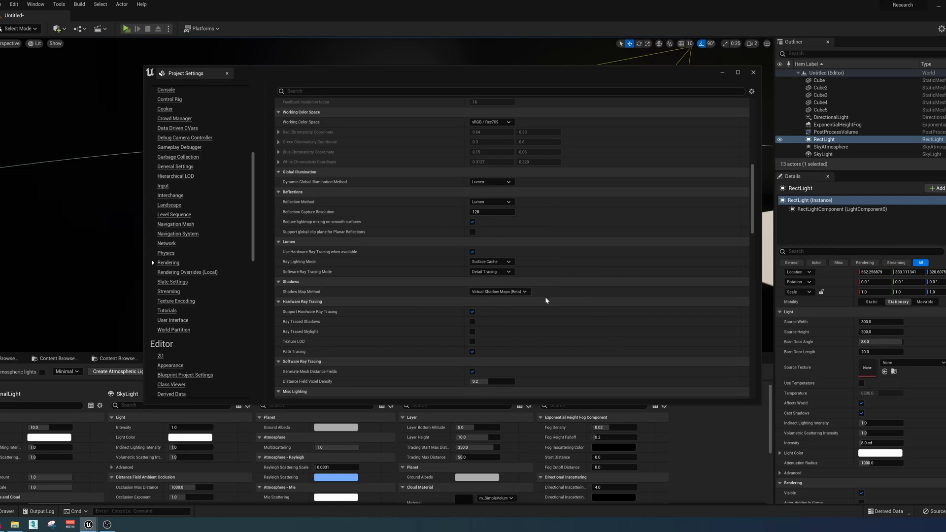
# Close the project settings, filter the rect light's details by "ray", and set Cast Ray Traced Shadows to Enabled.
pyautogui.click(754, 73)
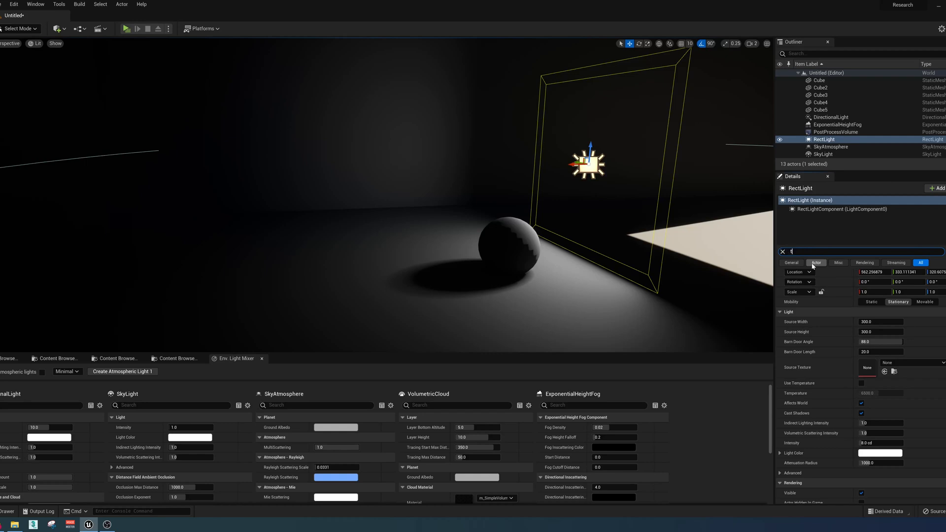
pyautogui.write('rauy')
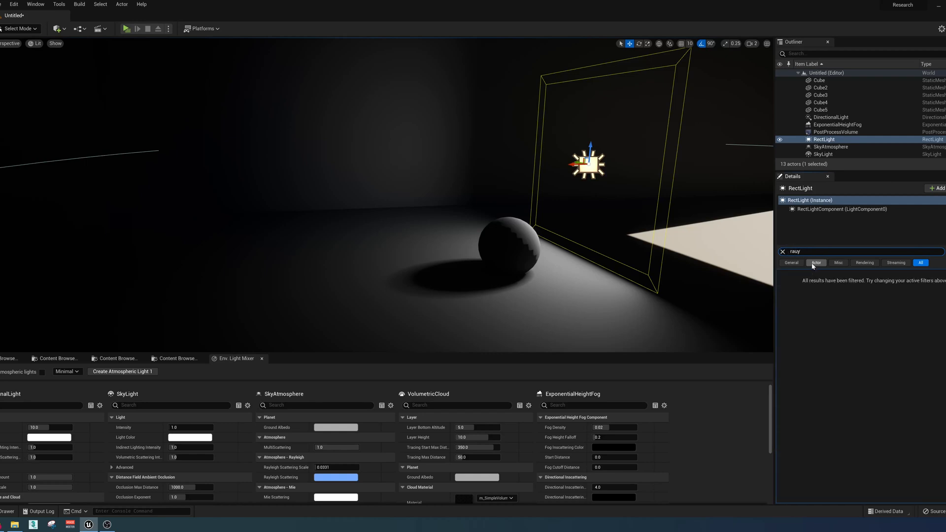
pyautogui.write('y')
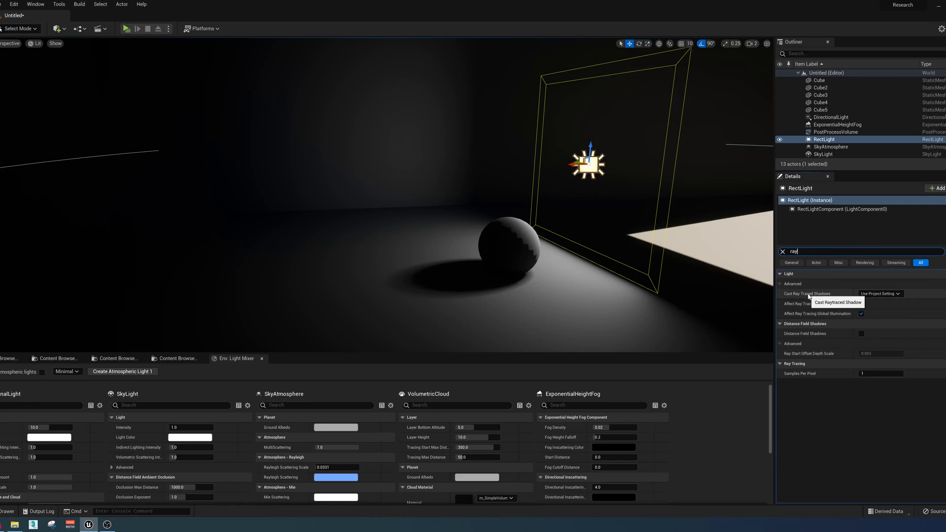
pyautogui.click(877, 295)
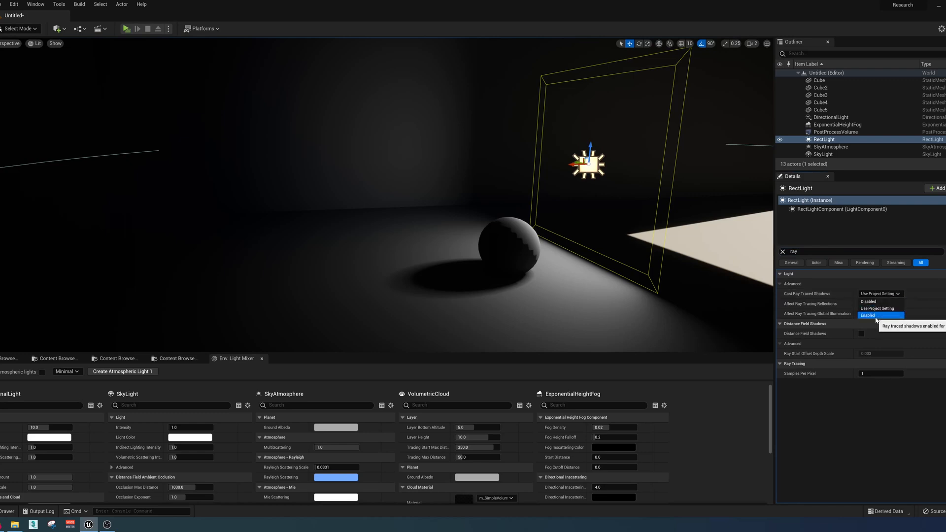
pyautogui.click(877, 316)
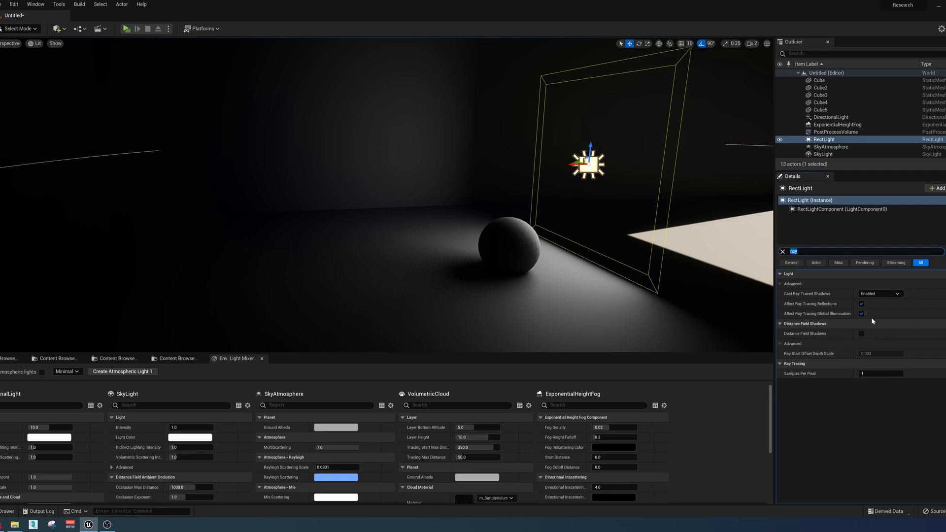
# Compare the rect light's shadows by switching Cast Ray Traced Shadows to Use Project Setting and back to Enabled.
pyautogui.click(879, 294)
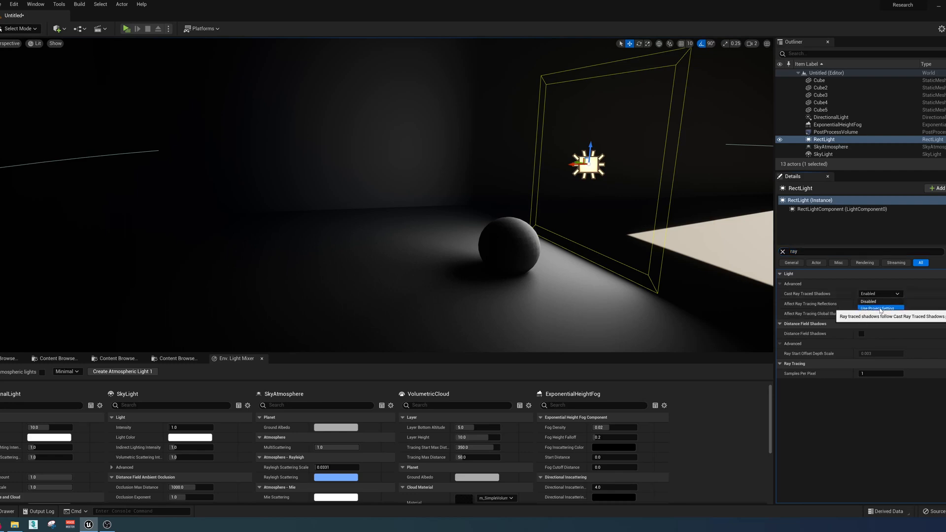
pyautogui.click(880, 309)
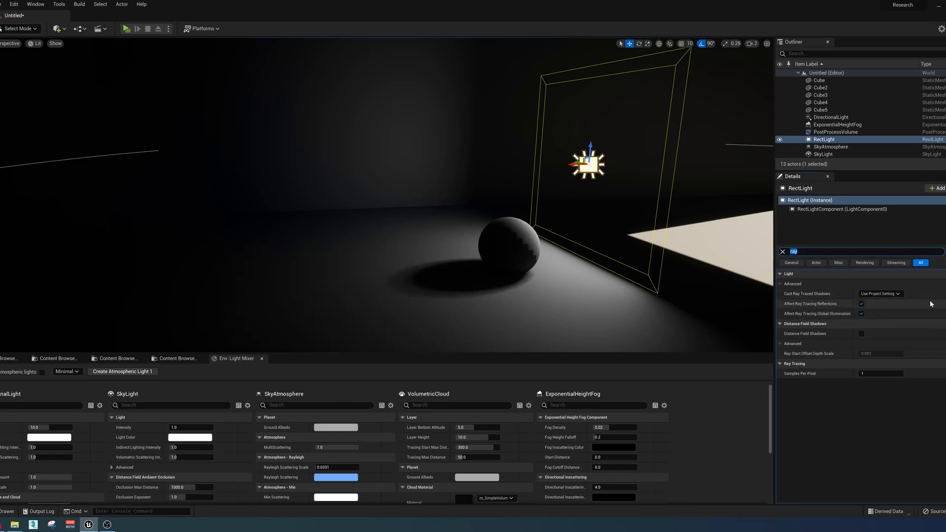
pyautogui.click(880, 294)
pyautogui.click(885, 316)
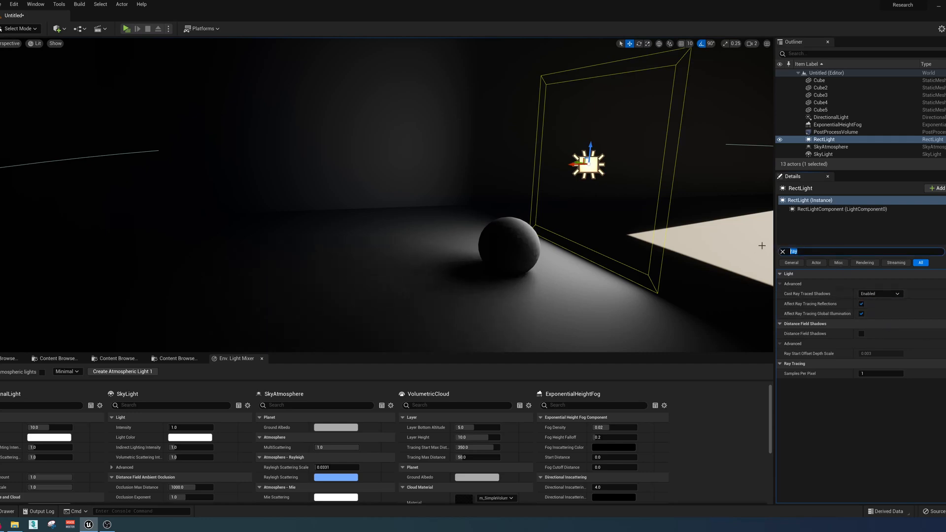
# Clear the details filter and set the rect light's source width and source height to 20 each.
pyautogui.click(782, 252)
pyautogui.click(876, 334)
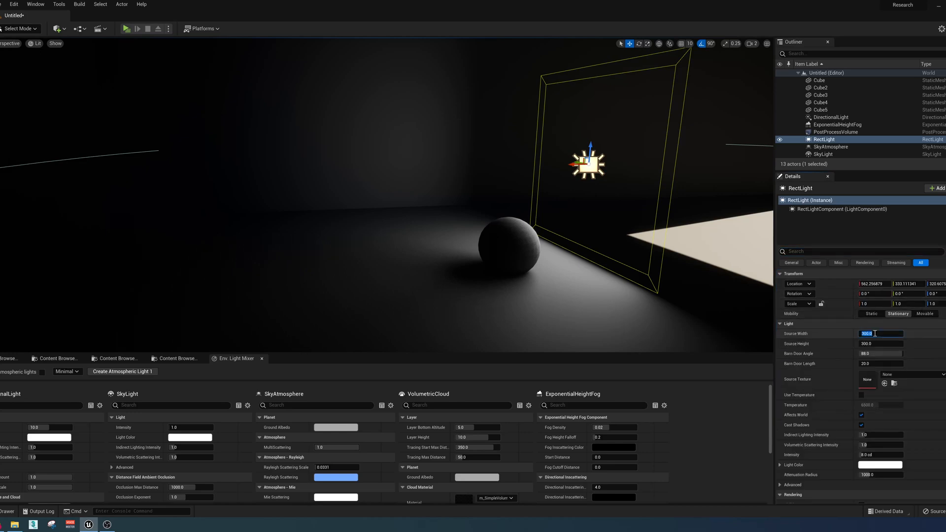
pyautogui.press('Tab')
pyautogui.write('20')
pyautogui.press('Return')
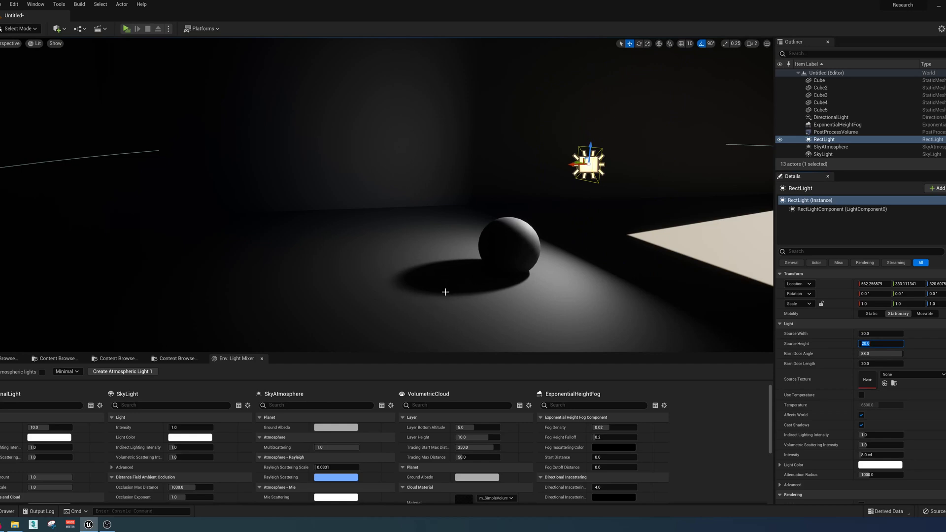
# Inspect the shadow the rect light casts from the sphere and delete the rect light.
pyautogui.moveTo(408, 298); pyautogui.dragTo(482, 269, button='right')
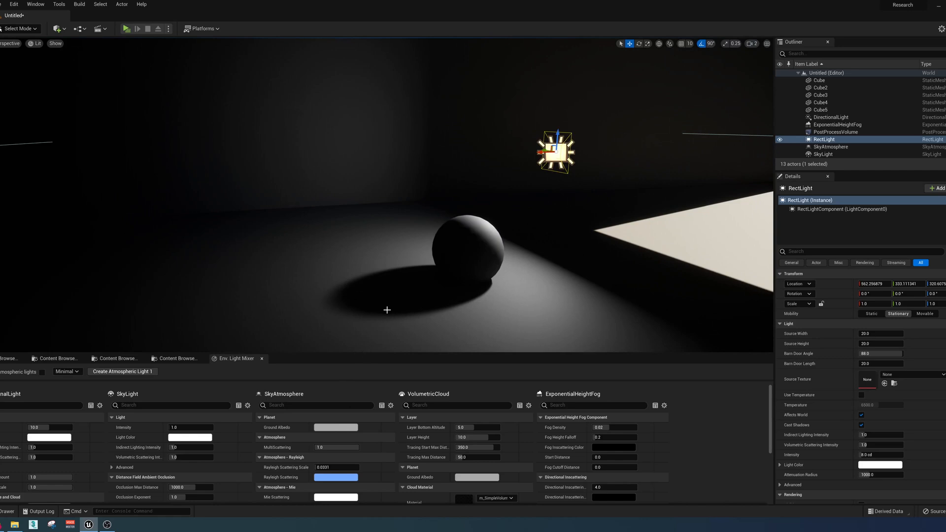
pyautogui.moveTo(506, 273); pyautogui.dragTo(538, 209, button='right')
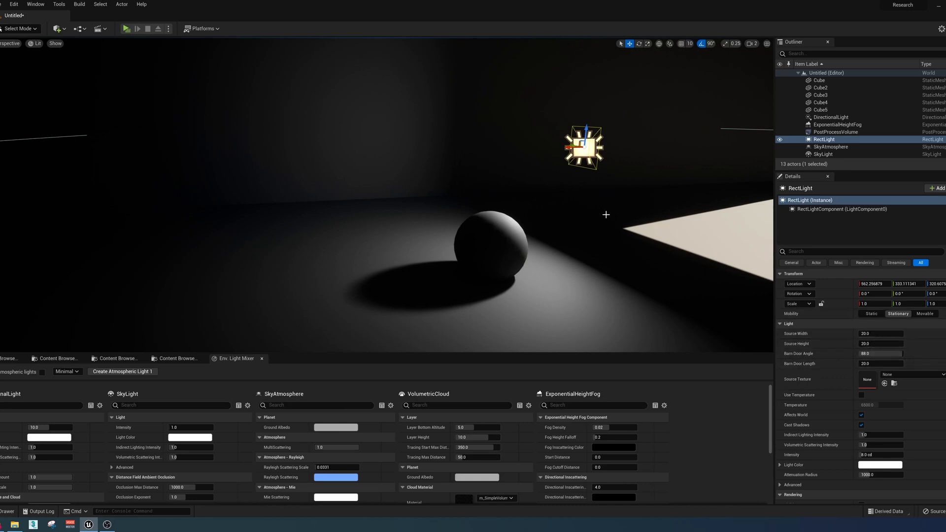
pyautogui.moveTo(414, 314); pyautogui.dragTo(513, 169, button='right')
pyautogui.press('Delete')
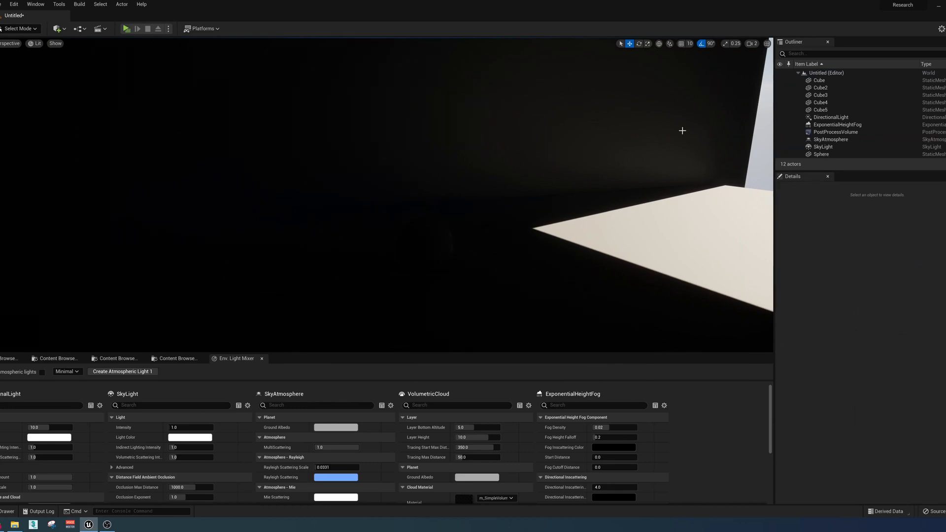
# Select the directional light and set its intensity to 100 lux.
pyautogui.moveTo(682, 131); pyautogui.dragTo(759, 99, button='right')
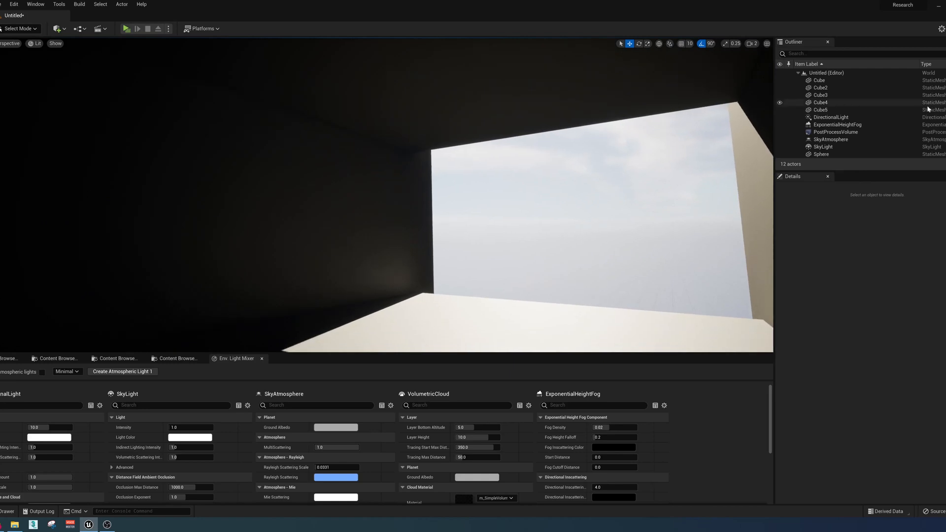
pyautogui.click(876, 119)
pyautogui.moveTo(690, 148); pyautogui.dragTo(574, 201, button='right')
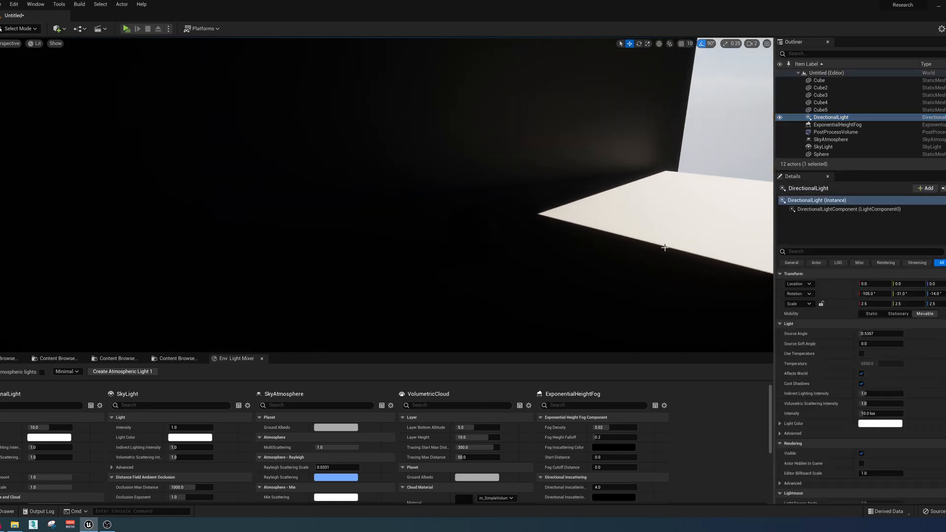
pyautogui.scroll(-3, 889, 358)
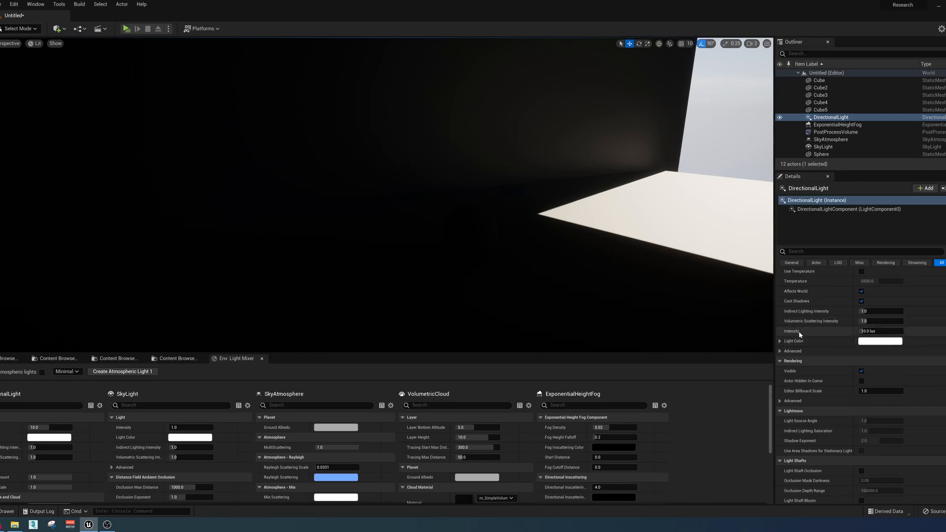
pyautogui.click(874, 331)
pyautogui.write('100')
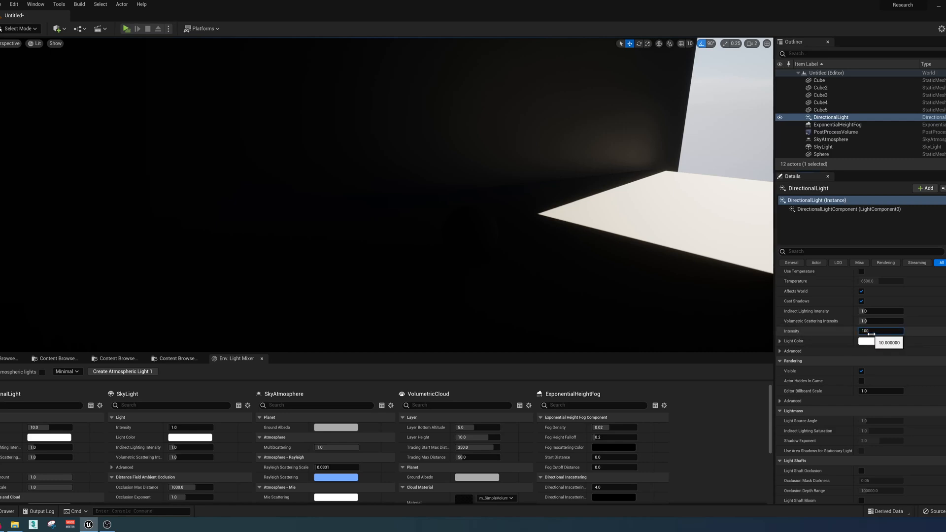
pyautogui.press('Return')
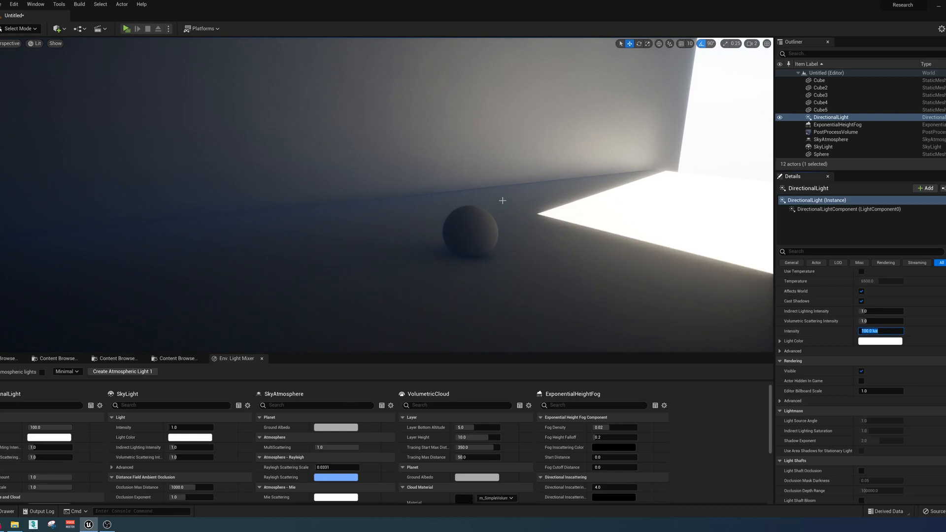
# Examine the sunlit opening, the walls and the sphere under the 100 lux directional light.
pyautogui.moveTo(503, 201); pyautogui.dragTo(523, 85, button='right')
pyautogui.press('s')
pyautogui.press('a')
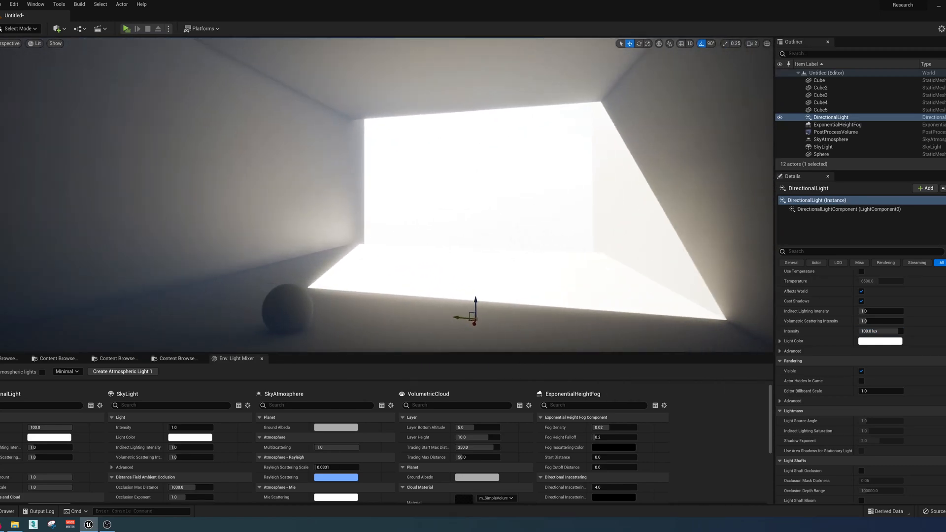
pyautogui.press('w')
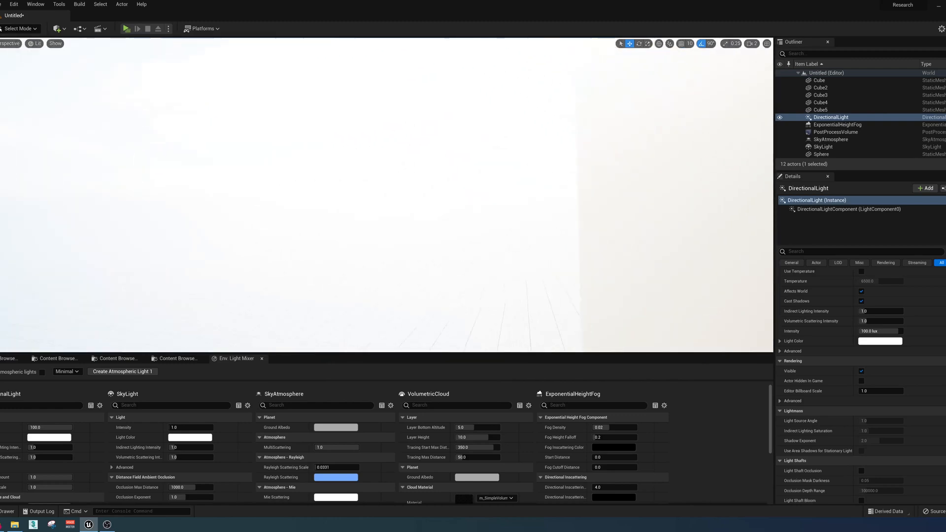
pyautogui.moveTo(386, 194)
pyautogui.mouseDown(button='right')
pyautogui.moveTo(232, 187)
pyautogui.moveTo(374, 113)
pyautogui.moveTo(306, 173)
pyautogui.moveTo(266, 232)
pyautogui.moveTo(414, 207)
pyautogui.moveTo(355, 192)
pyautogui.moveTo(237, 193)
pyautogui.moveTo(286, 197)
pyautogui.moveTo(291, 178)
pyautogui.moveTo(247, 207)
pyautogui.moveTo(418, 207)
pyautogui.moveTo(444, 178)
pyautogui.moveTo(439, 163)
pyautogui.moveTo(390, 138)
pyautogui.mouseUp(button='right')
pyautogui.press('w')
pyautogui.press('a')
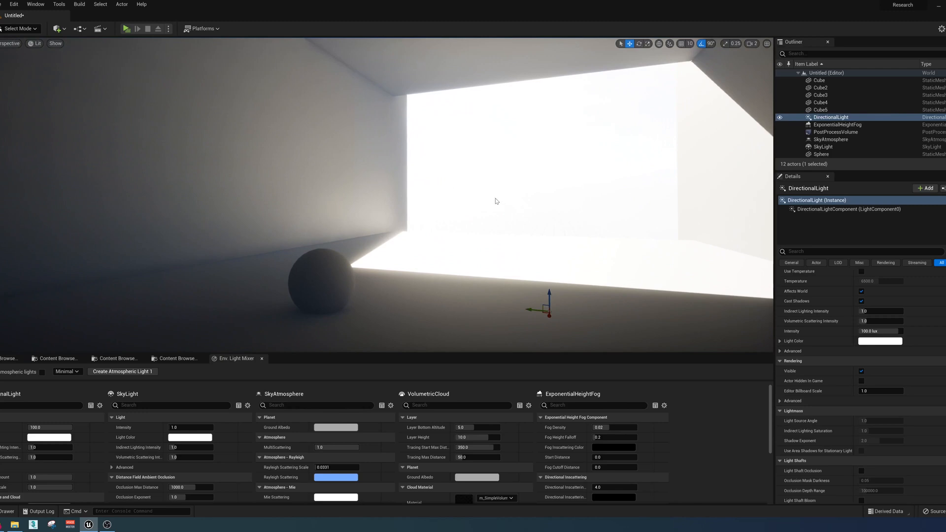
pyautogui.moveTo(517, 173); pyautogui.dragTo(626, 110, button='right')
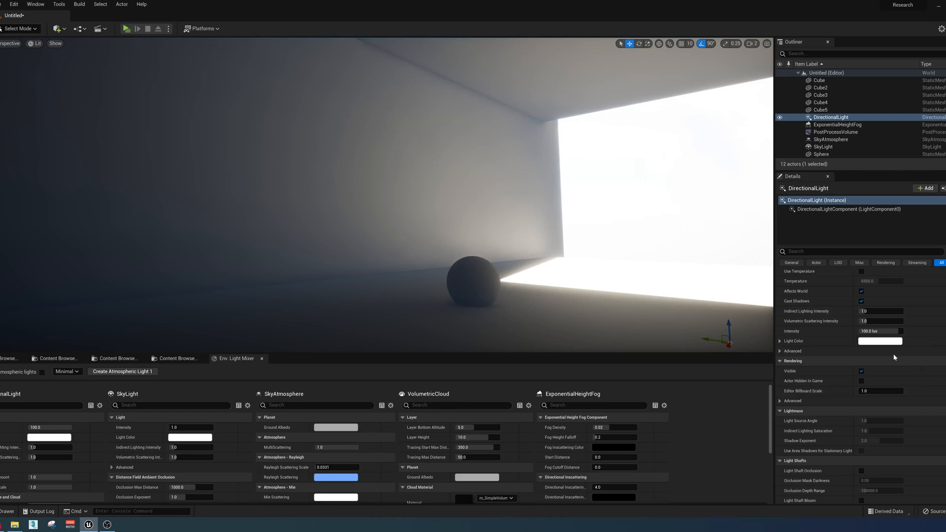
# Try a directional light intensity of 1 lux and set it to 10 lux.
pyautogui.click(882, 331)
pyautogui.write('1')
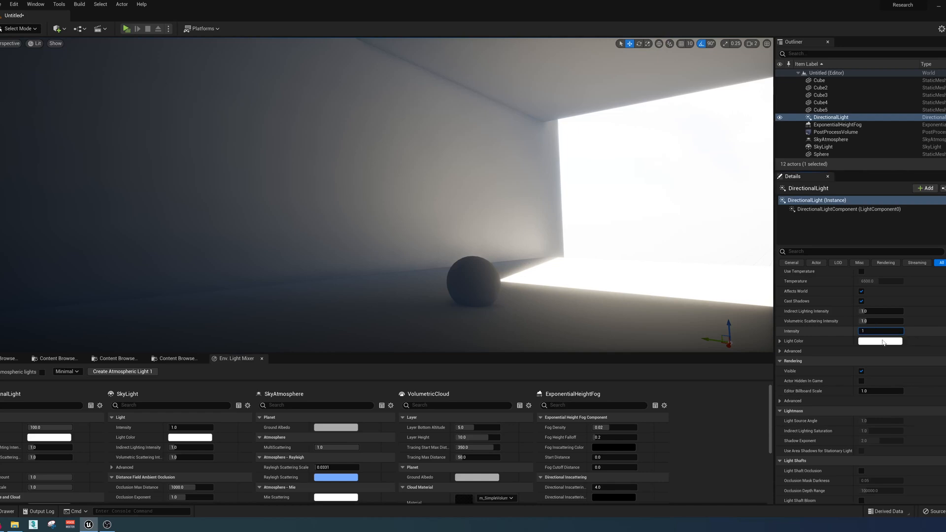
pyautogui.press('Return')
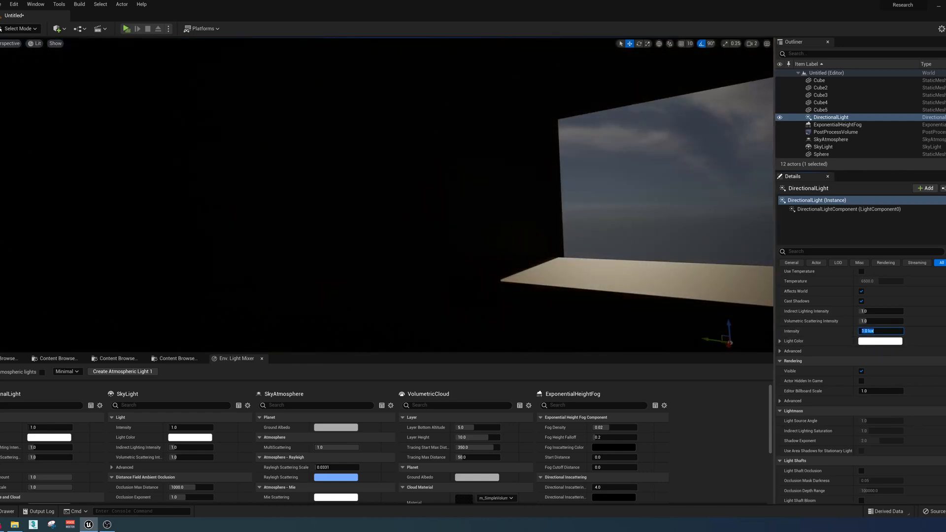
pyautogui.write('0')
pyautogui.press('Return')
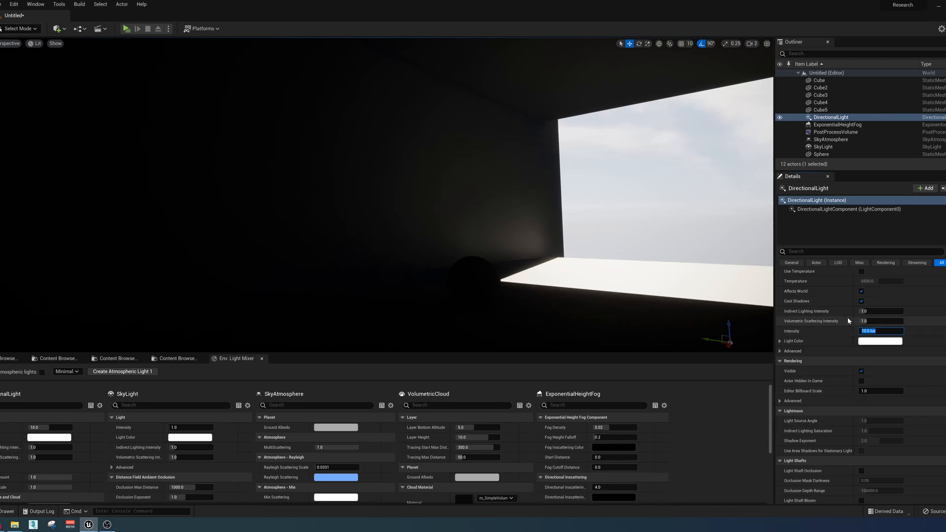
# Set the directional light's indirect lighting intensity to 20.
pyautogui.moveTo(509, 251); pyautogui.dragTo(450, 339, button='right')
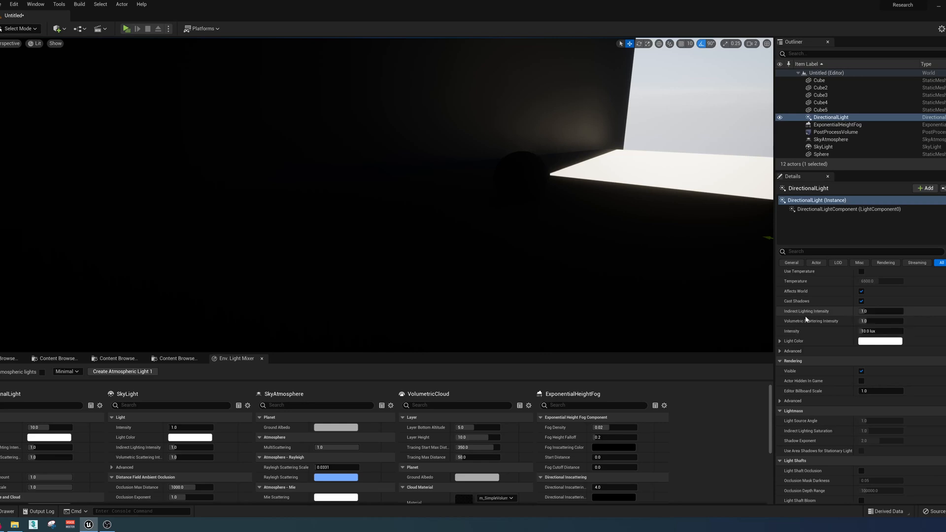
pyautogui.click(870, 310)
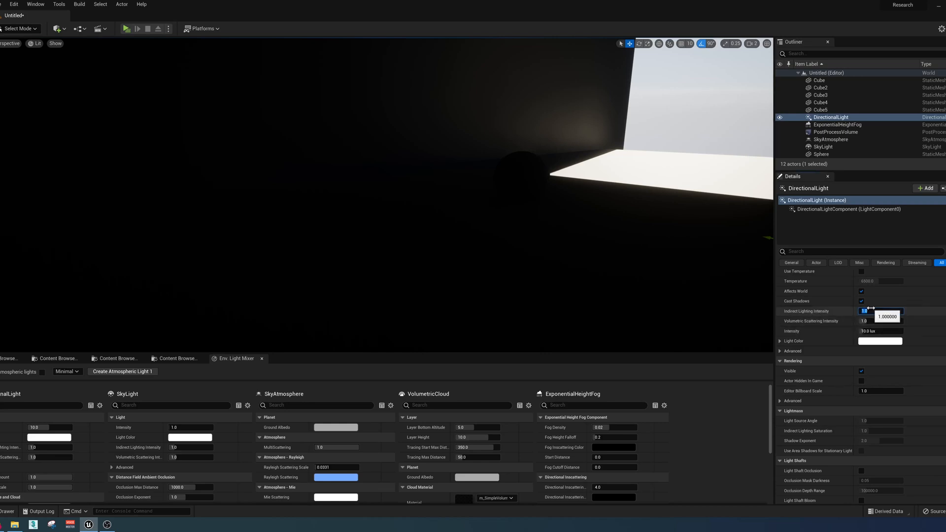
pyautogui.write('20')
pyautogui.press('Return')
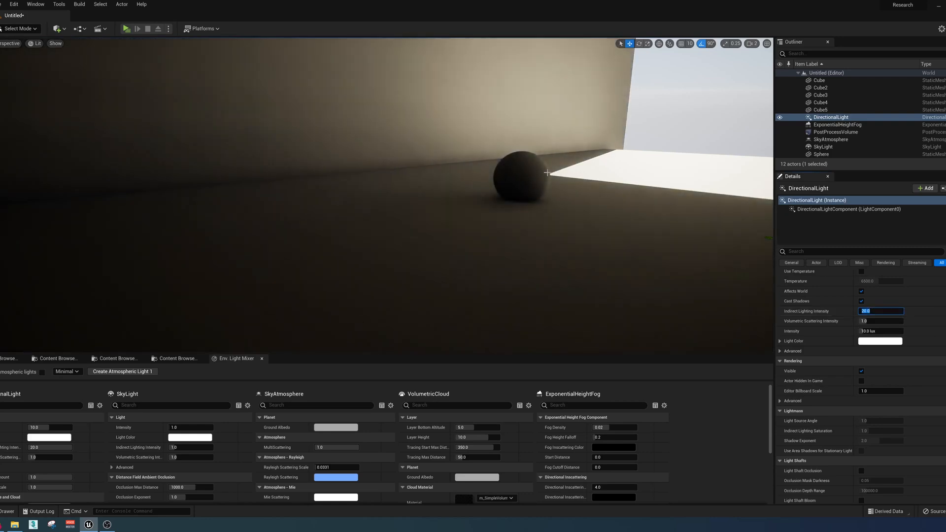
# Examine the bounced light on the sphere, walls and floor corners, selecting the sphere and reselecting the directional light.
pyautogui.moveTo(542, 197); pyautogui.dragTo(123, 118, button='right')
pyautogui.click(516, 211)
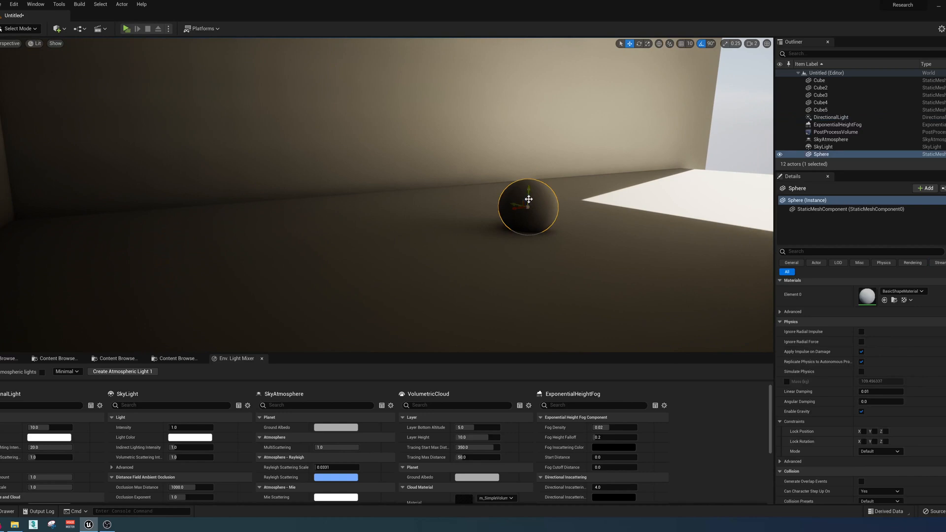
pyautogui.moveTo(529, 197); pyautogui.dragTo(531, 192)
pyautogui.moveTo(529, 194); pyautogui.dragTo(591, 177, button='right')
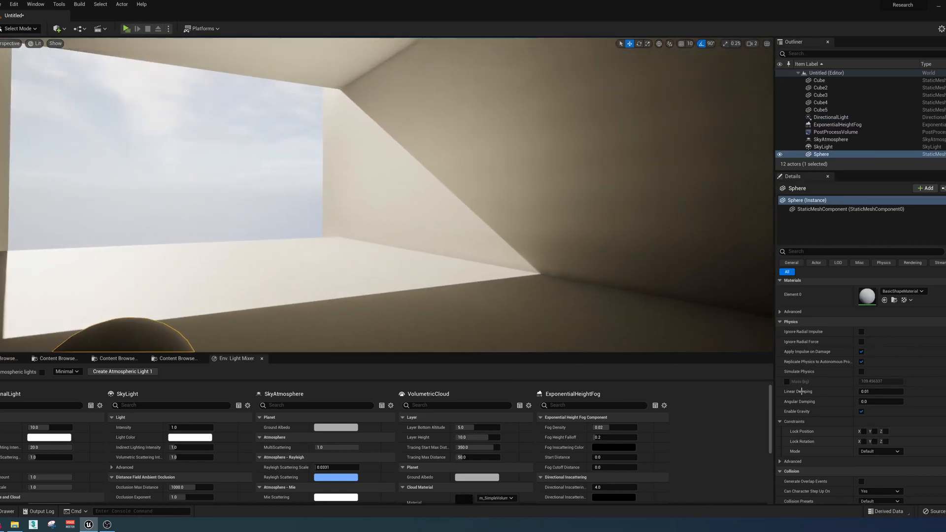
pyautogui.click(831, 117)
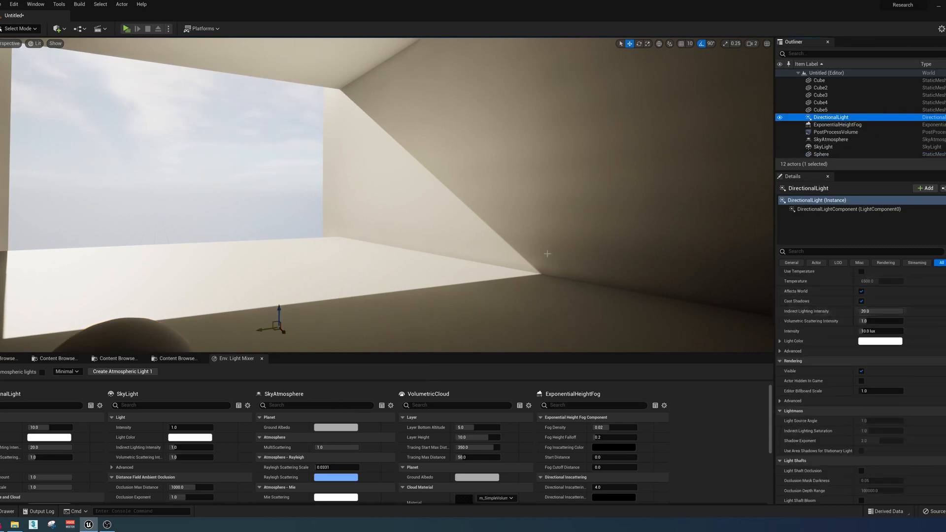
pyautogui.moveTo(437, 181); pyautogui.dragTo(471, 179, button='right')
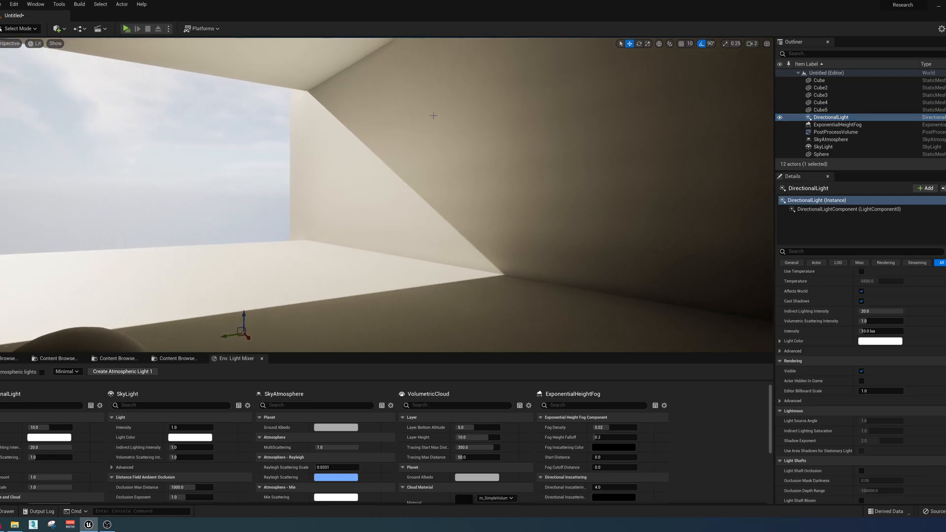
pyautogui.moveTo(389, 168); pyautogui.dragTo(467, 180, button='right')
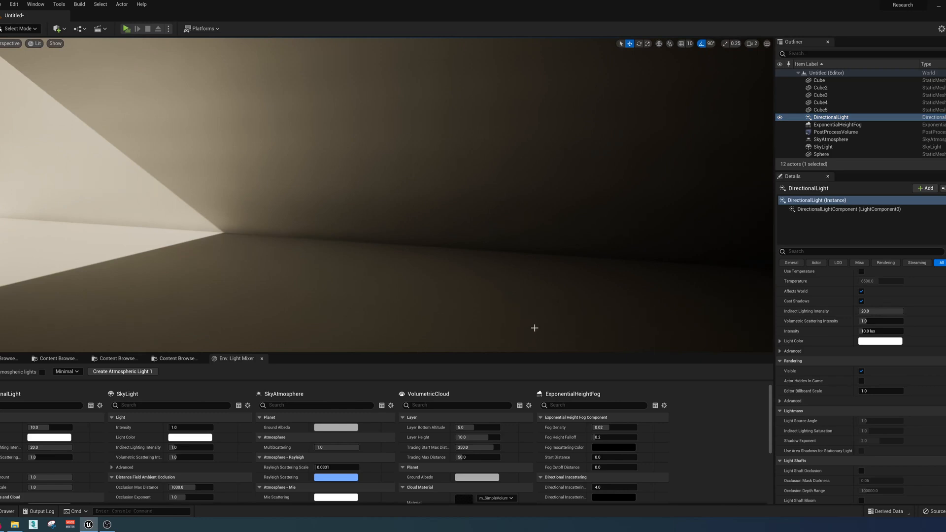
pyautogui.moveTo(367, 310); pyautogui.dragTo(224, 303, button='right')
pyautogui.press('s')
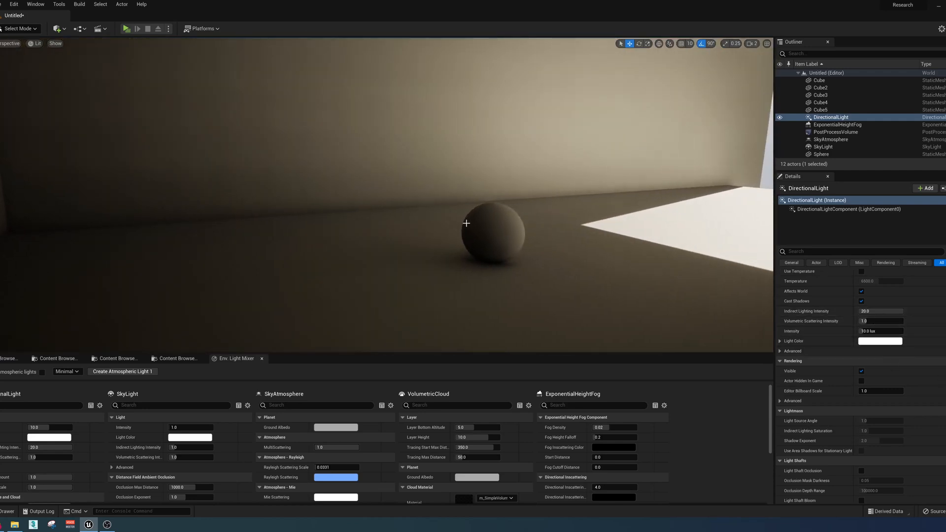
pyautogui.moveTo(493, 233); pyautogui.dragTo(648, 199, button='right')
pyautogui.press('a')
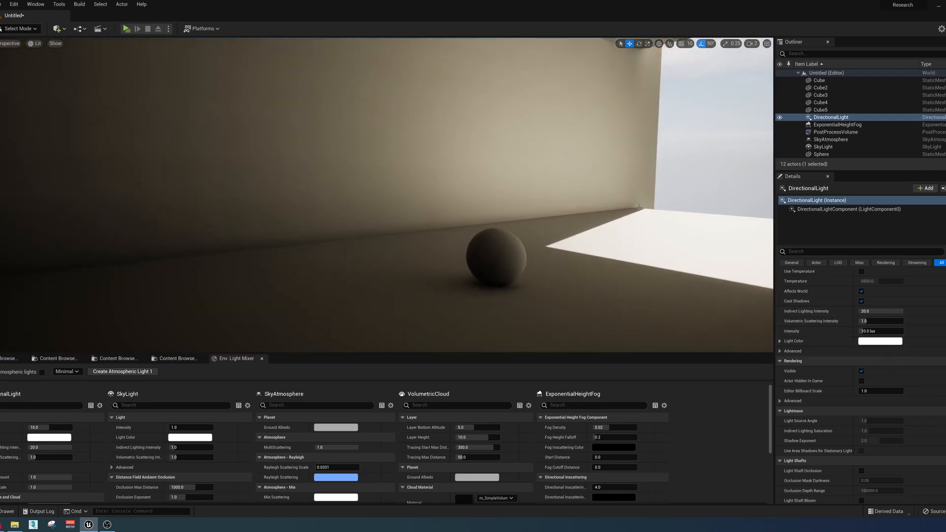
# Open the side wall's BasicShapeMaterial beside the viewport and bring up the colour picker for its Color parameter.
pyautogui.click(568, 156)
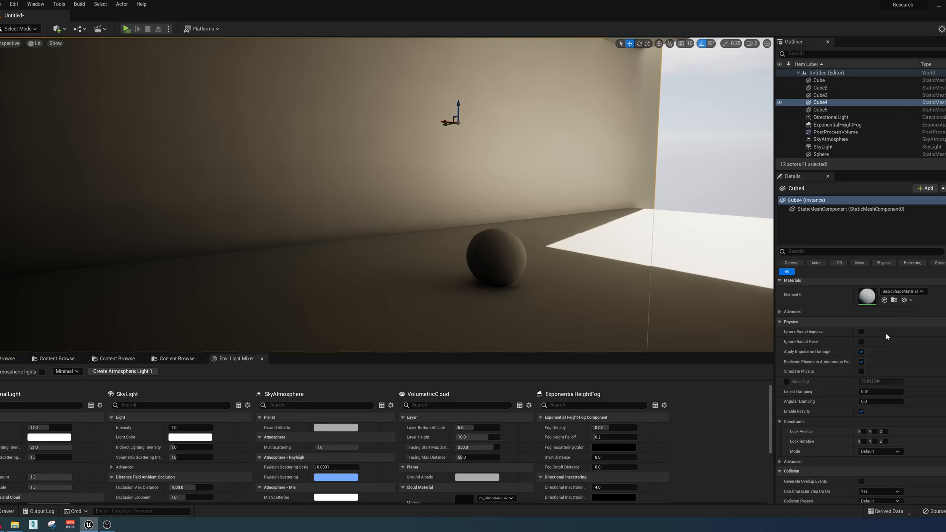
pyautogui.doubleClick(867, 296)
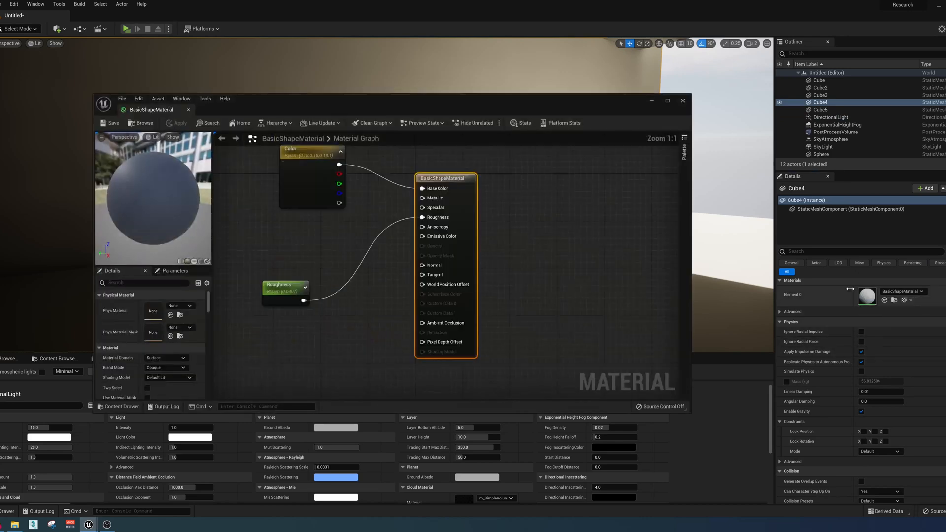
pyautogui.moveTo(272, 104); pyautogui.dragTo(799, 118)
pyautogui.click(840, 207)
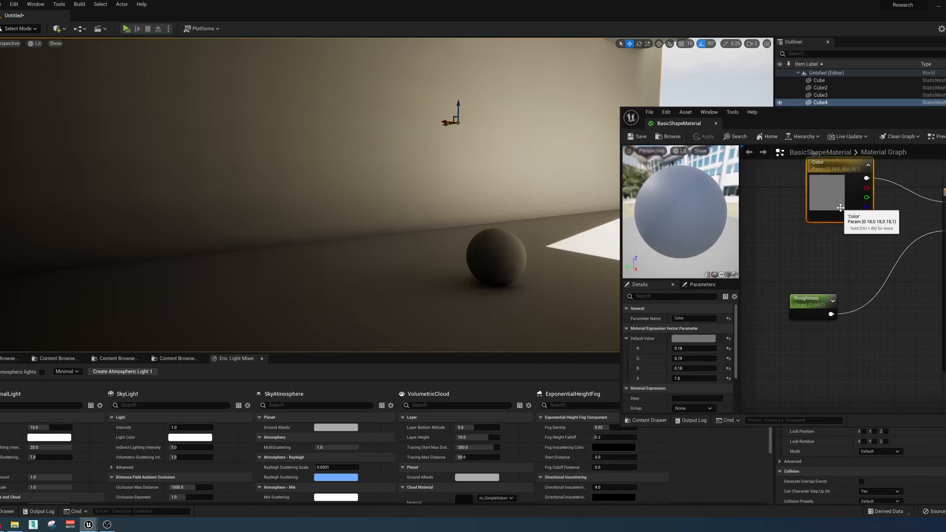
pyautogui.click(699, 339)
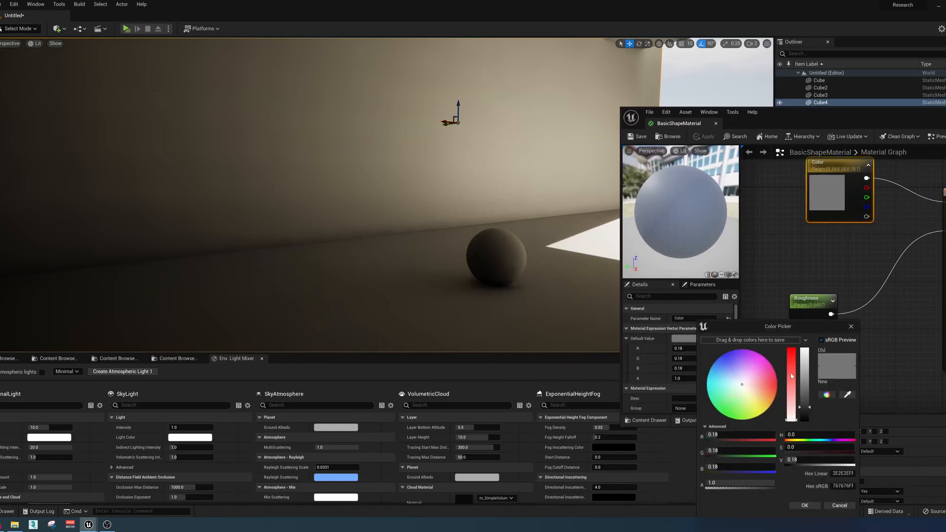
# Try brightness values of 0, about 0.89, about 0.07 and about 0.12 for the material's Color parameter.
pyautogui.moveTo(801, 415); pyautogui.dragTo(817, 429)
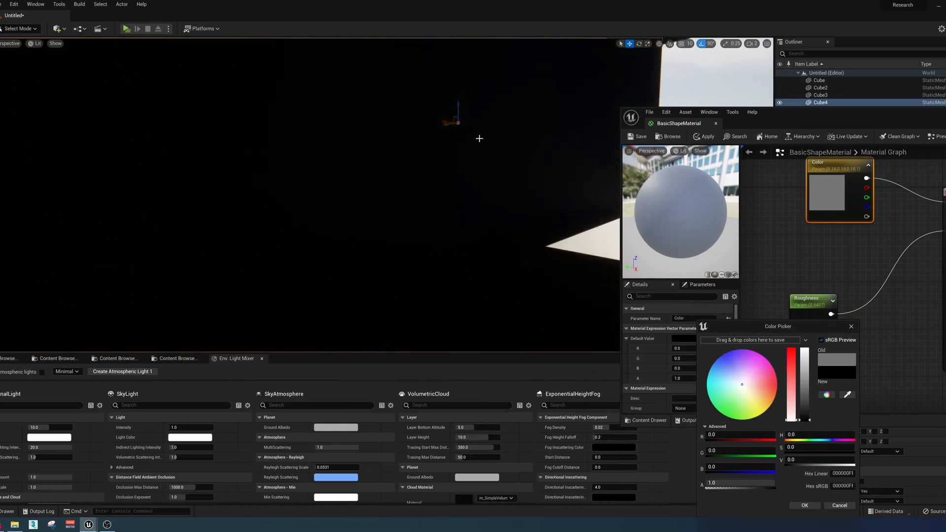
pyautogui.click(807, 359)
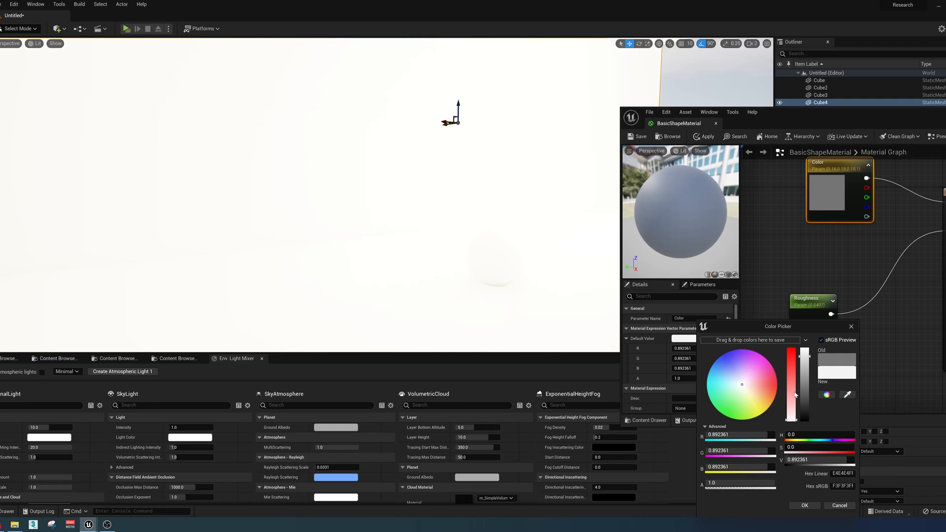
pyautogui.moveTo(805, 410); pyautogui.dragTo(805, 412)
pyautogui.click(806, 418)
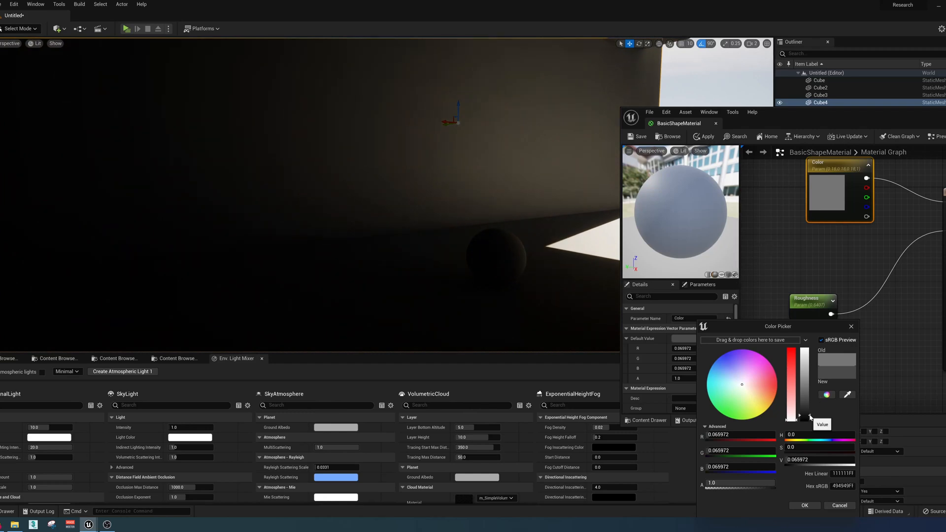
pyautogui.moveTo(811, 418); pyautogui.dragTo(809, 413)
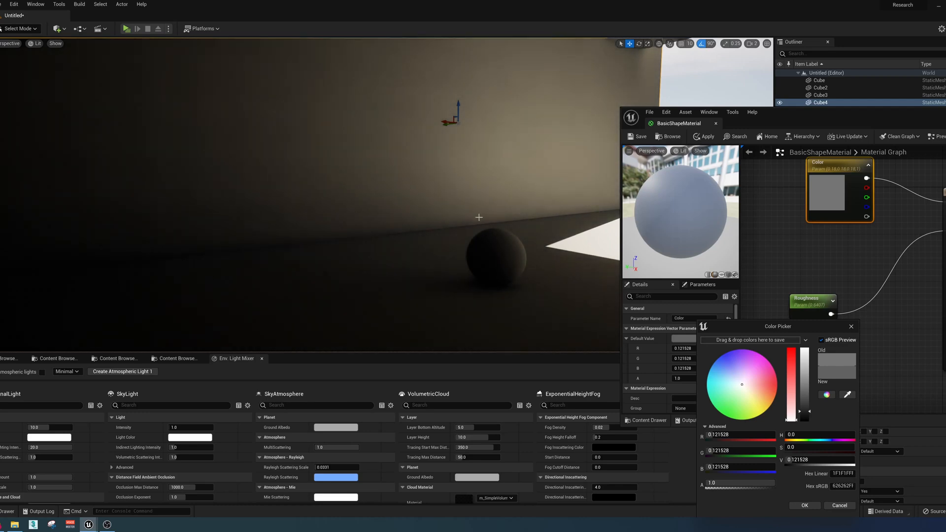
# Cancel the colour change and close the material editor without applying changes to BasicShapeMaterial.
pyautogui.moveTo(800, 328); pyautogui.dragTo(779, 250)
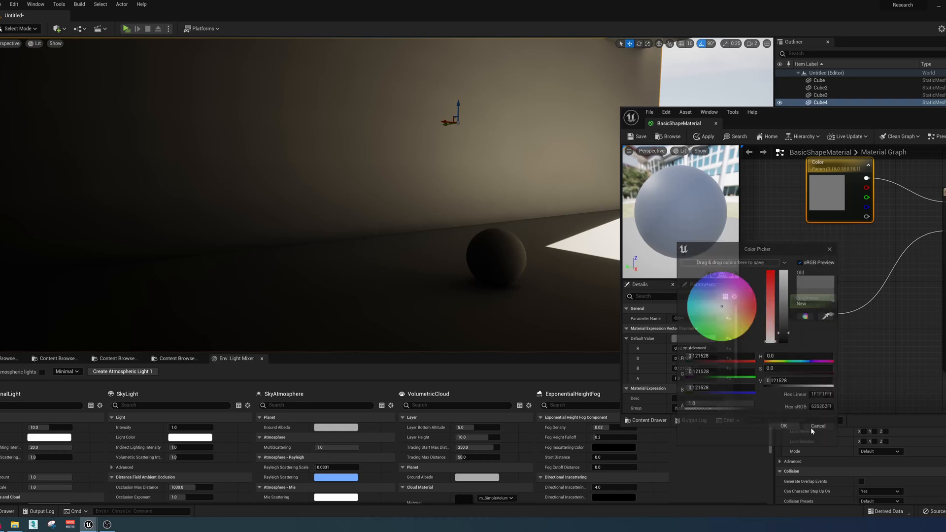
pyautogui.click(811, 428)
pyautogui.moveTo(852, 116); pyautogui.dragTo(456, 88)
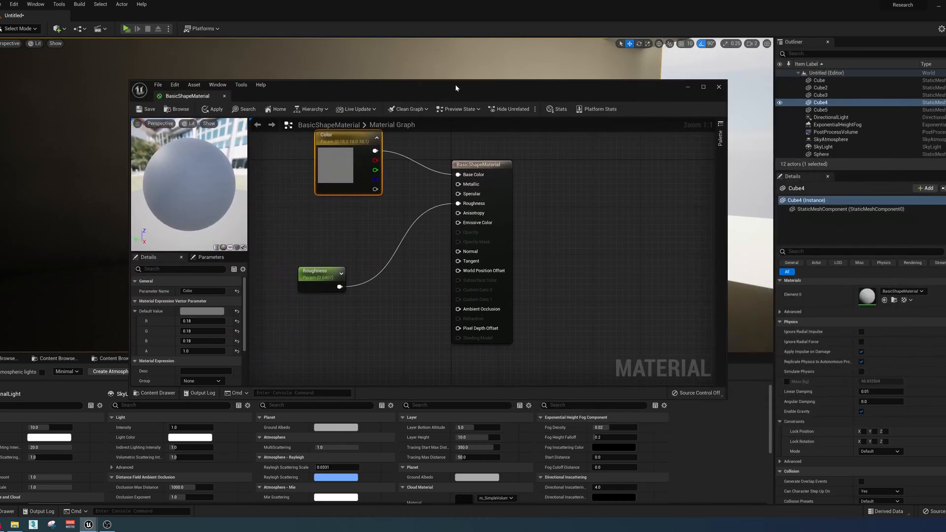
pyautogui.click(721, 88)
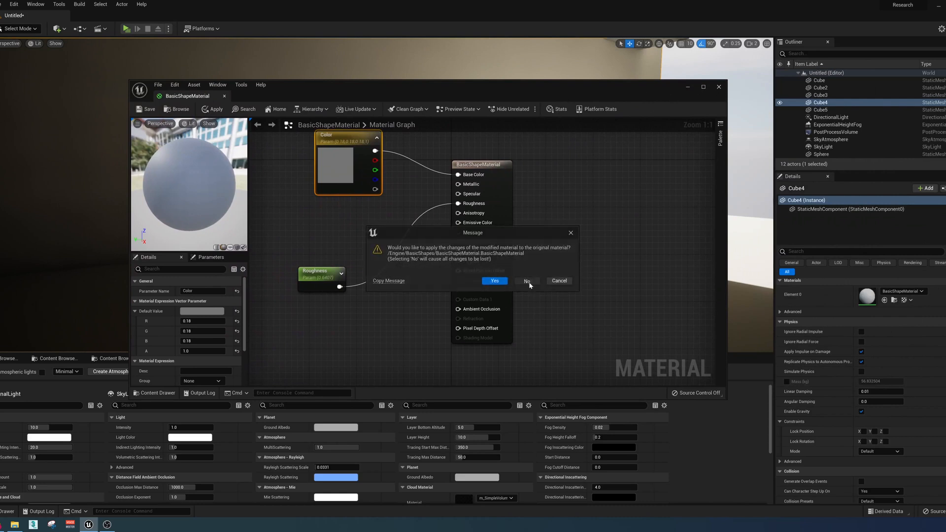
pyautogui.click(527, 281)
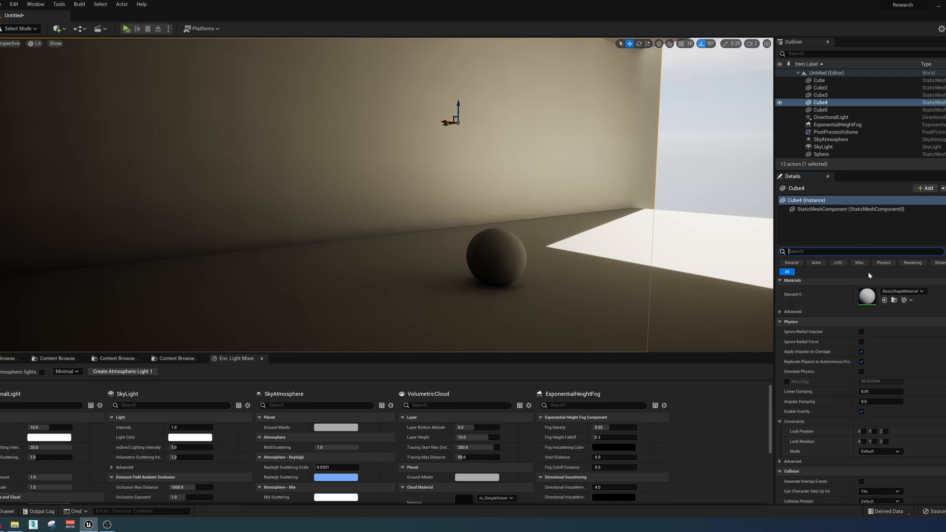
# Place a second sphere on the sunlit floor near the room's opening.
pyautogui.click(852, 118)
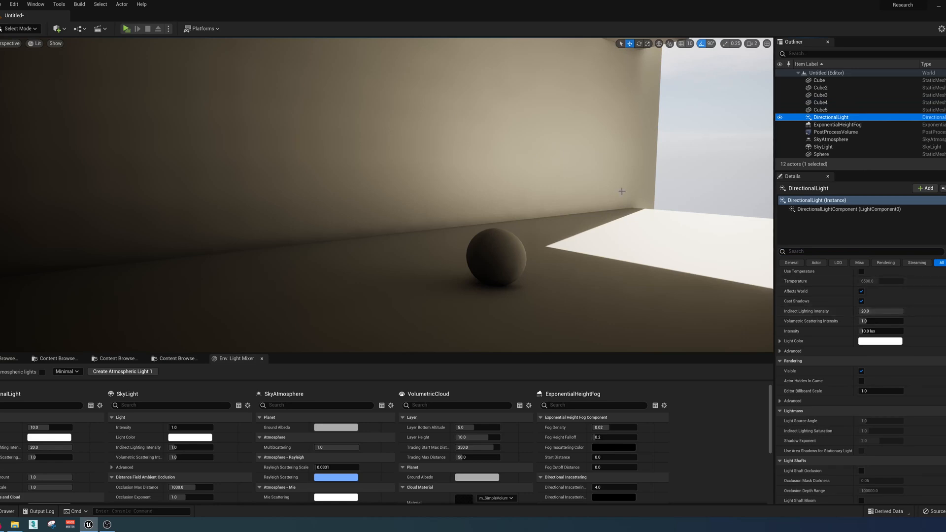
pyautogui.moveTo(621, 190); pyautogui.dragTo(591, 192, button='right')
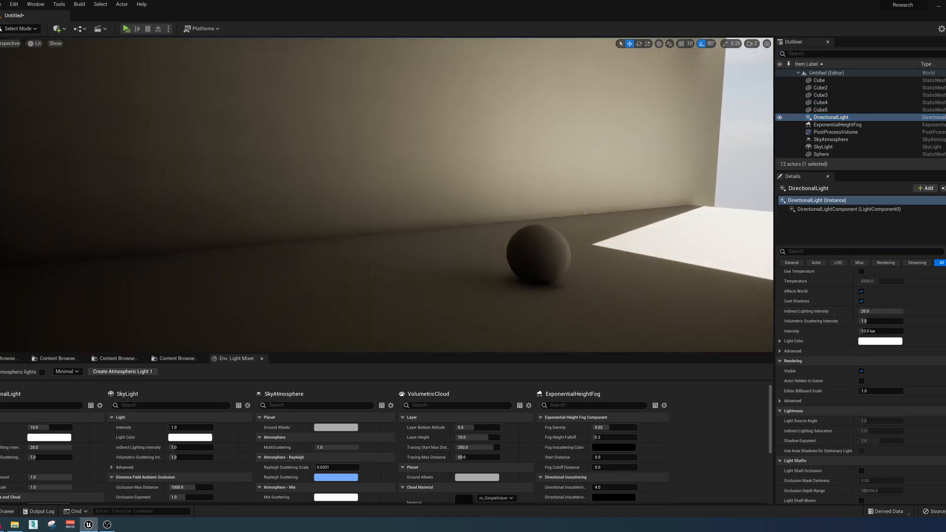
pyautogui.moveTo(591, 192); pyautogui.dragTo(169, 55, button='right')
pyautogui.press('s')
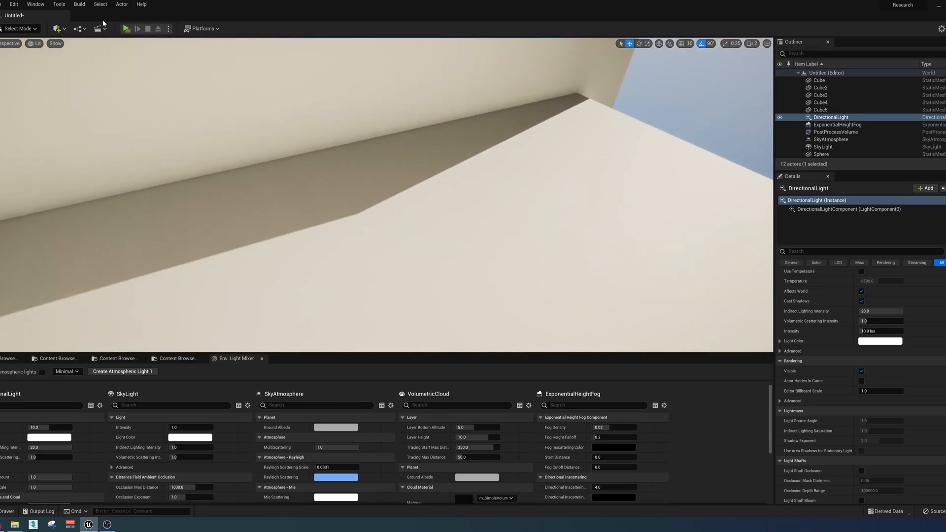
pyautogui.click(57, 28)
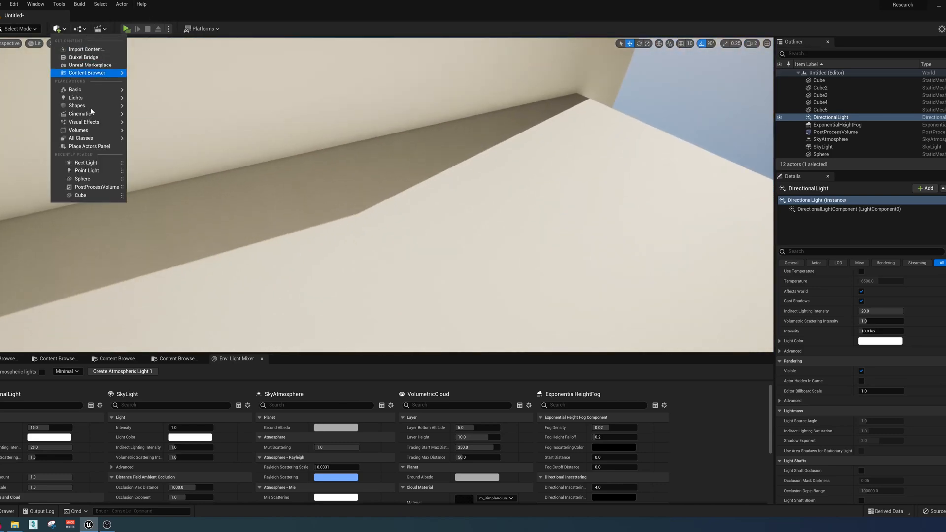
pyautogui.moveTo(90, 111)
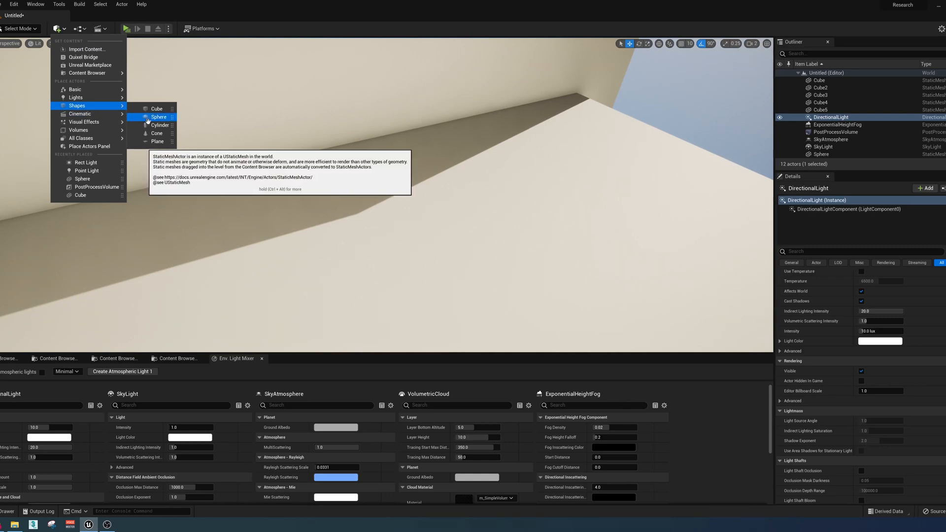
pyautogui.moveTo(150, 117); pyautogui.dragTo(472, 238)
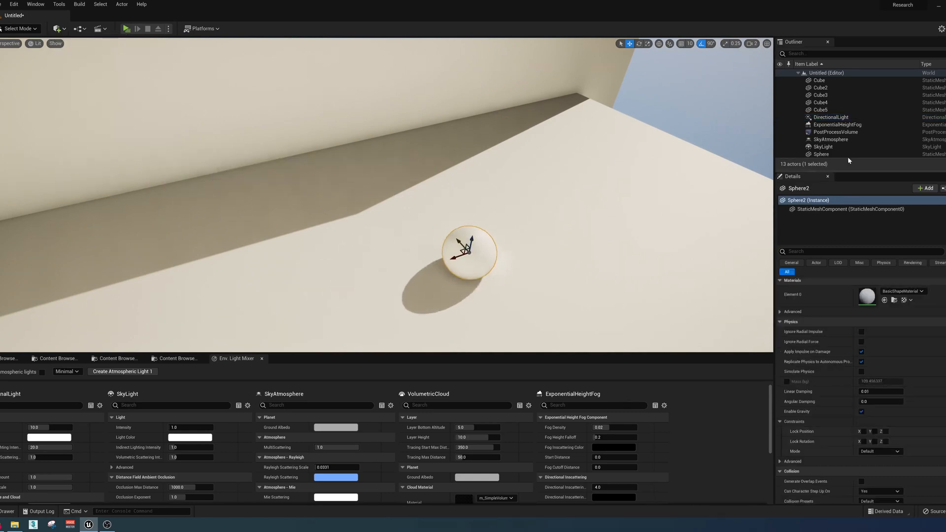
# Try a source angle of 100 on the directional light and inspect the sun disc and the new sphere's shadow.
pyautogui.click(828, 119)
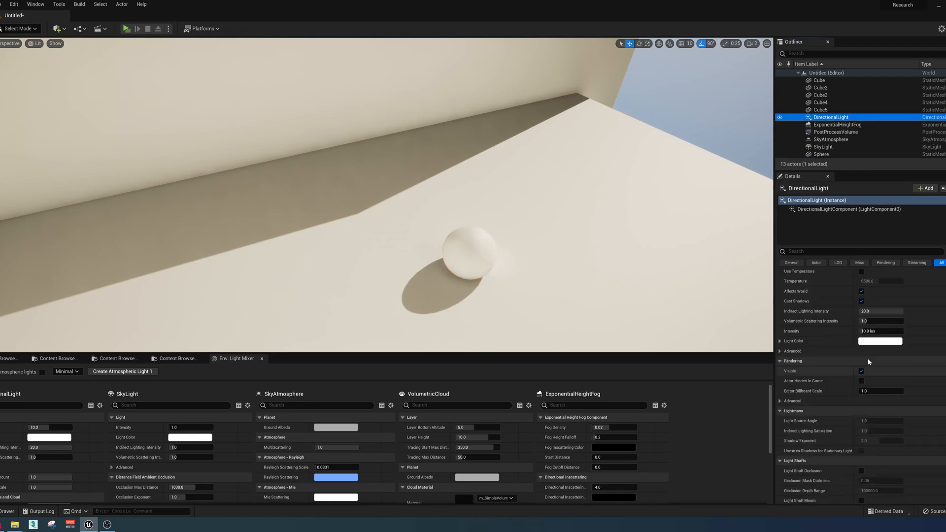
pyautogui.scroll(3, 887, 353)
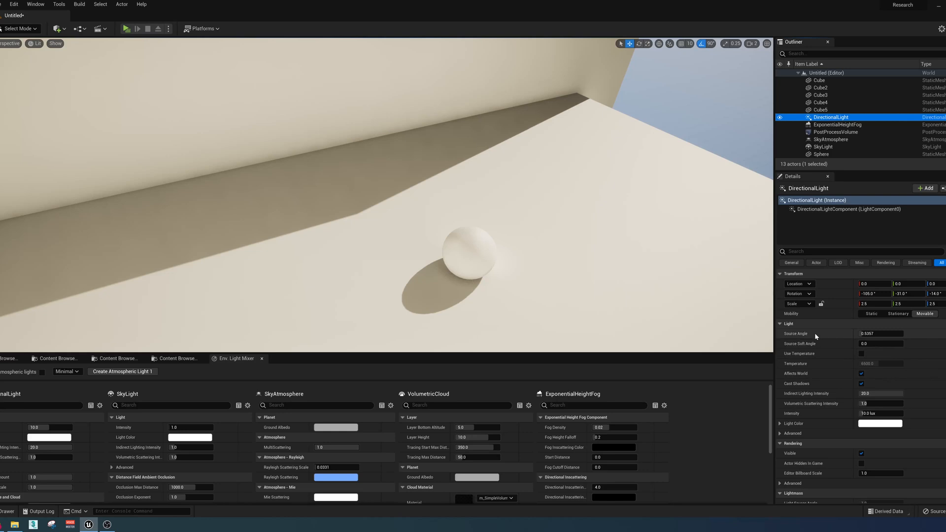
pyautogui.moveTo(592, 256); pyautogui.dragTo(589, 211, button='right')
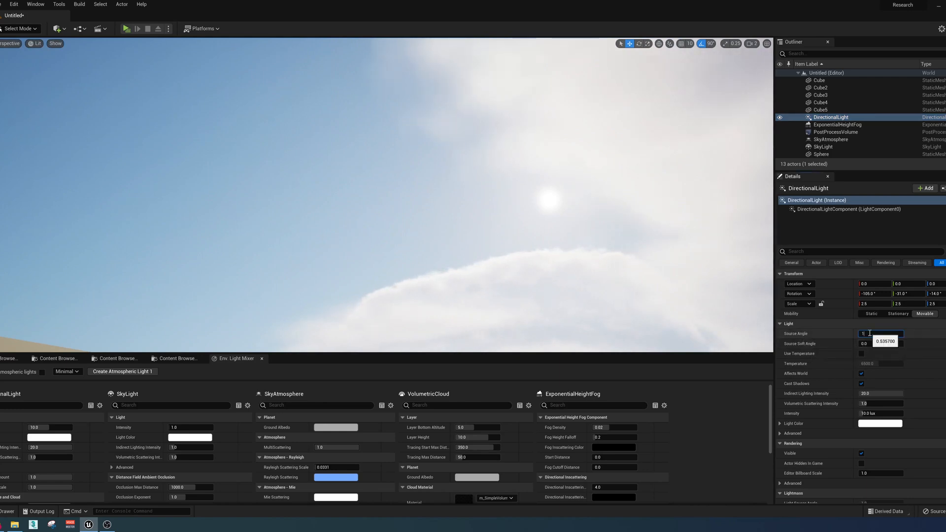
pyautogui.press('Return')
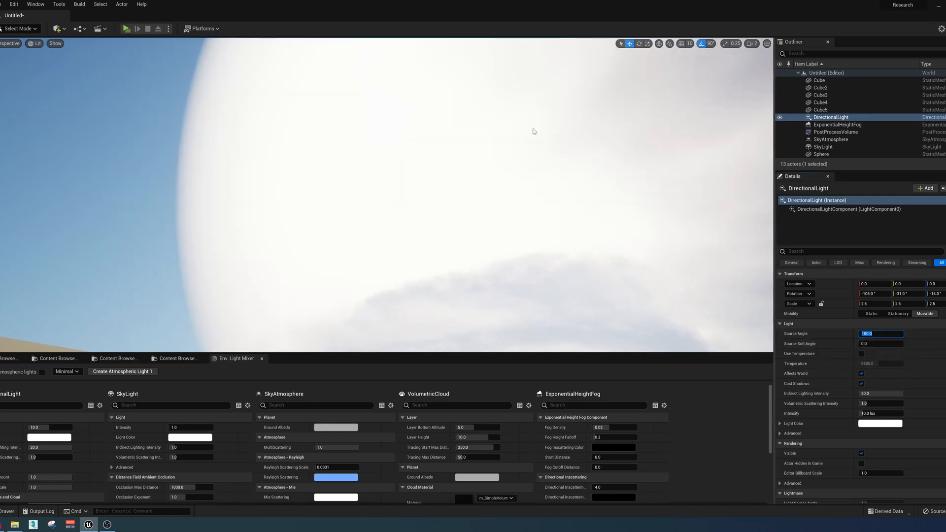
pyautogui.moveTo(533, 131); pyautogui.dragTo(544, 267, button='right')
pyautogui.press('w')
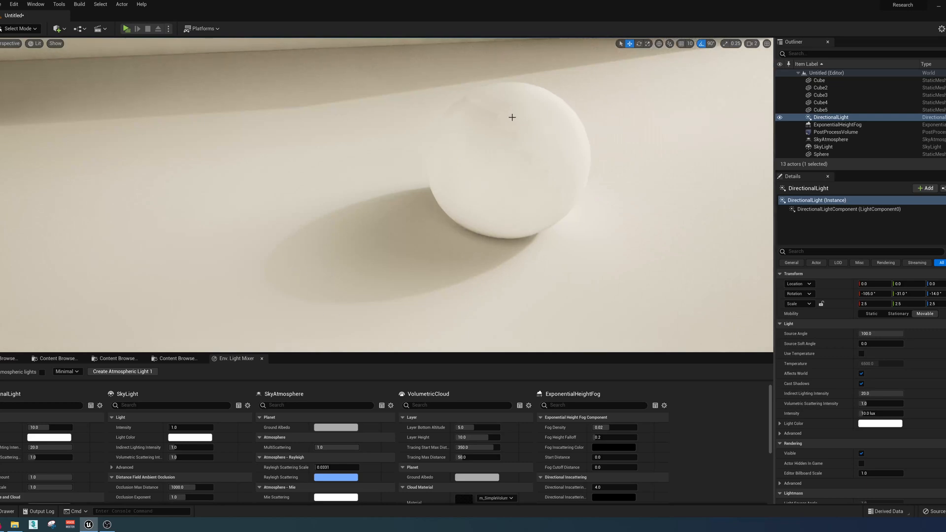
pyautogui.moveTo(512, 117); pyautogui.dragTo(516, 147, button='right')
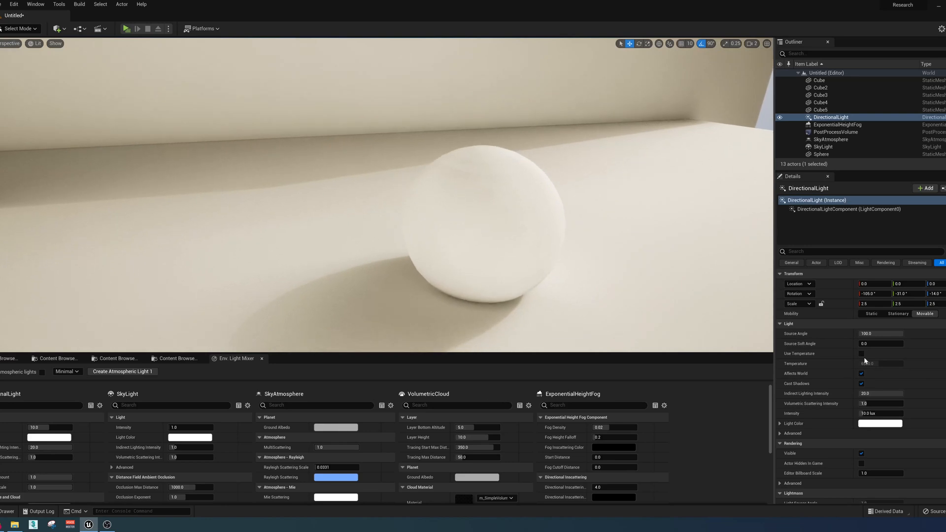
# Set the directional light's indirect lighting intensity to 1.
pyautogui.scroll(-3, 865, 361)
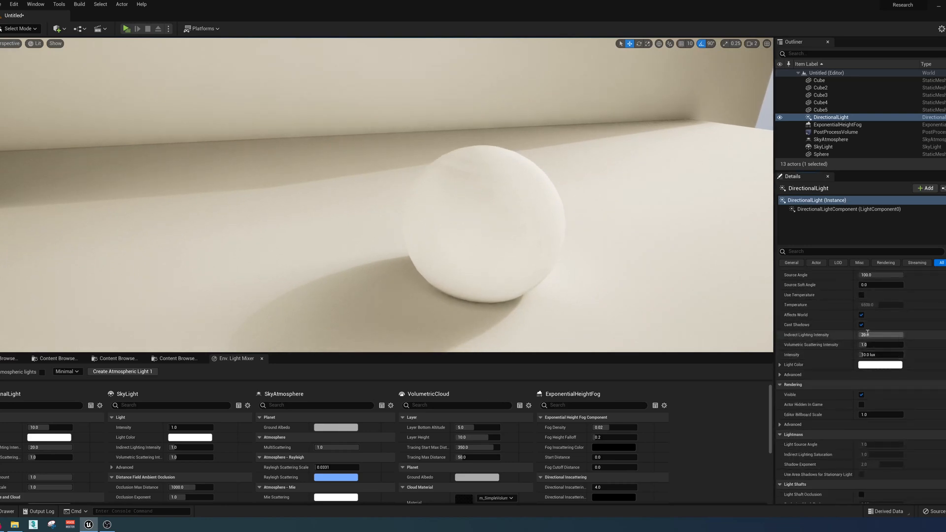
pyautogui.press('Return')
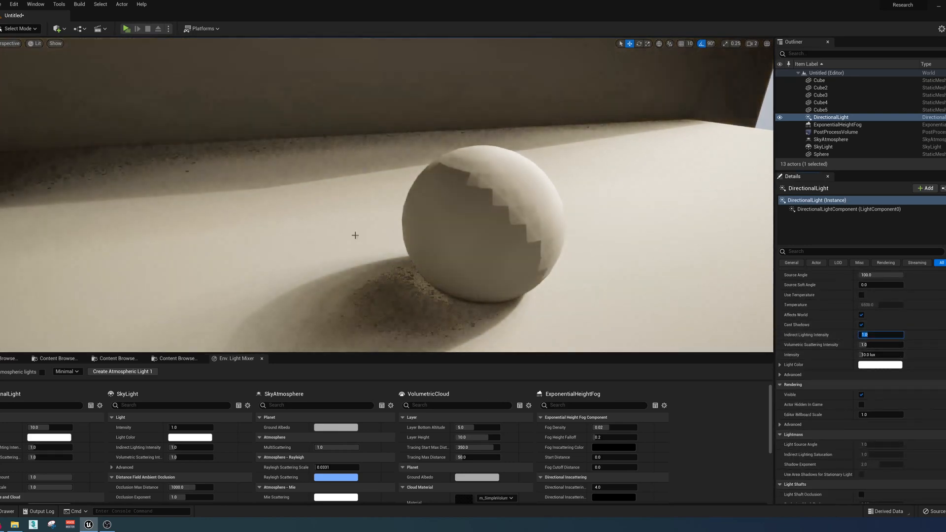
pyautogui.moveTo(355, 234); pyautogui.dragTo(301, 250, button='right')
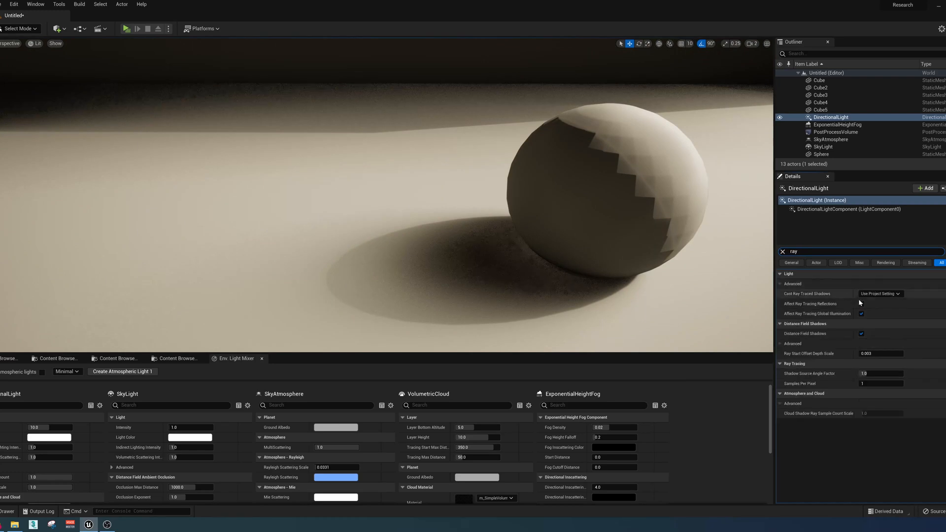
# Filter the directional light's properties by "ray", set Cast Ray Traced Shadows to Enabled, and inspect the sphere's shadow.
pyautogui.click(885, 295)
pyautogui.click(882, 317)
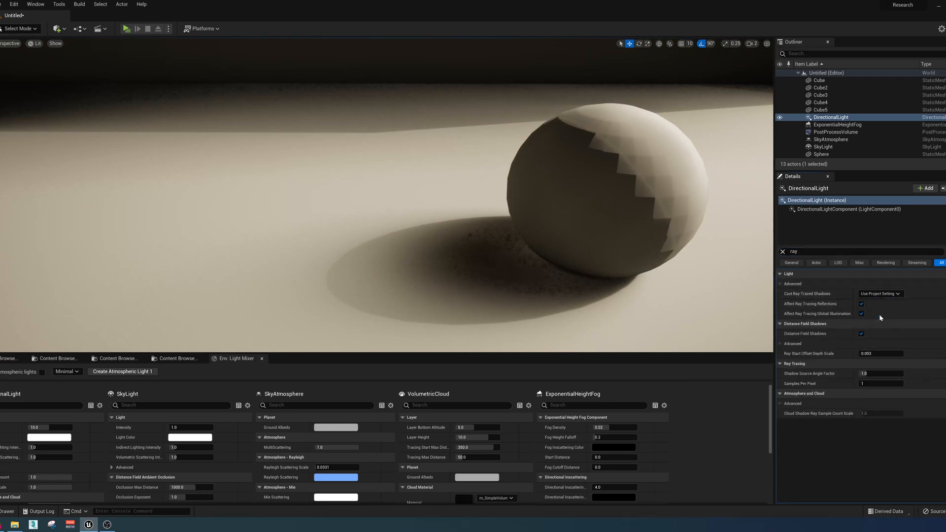
pyautogui.moveTo(572, 205)
pyautogui.mouseDown(button='right')
pyautogui.moveTo(680, 261)
pyautogui.moveTo(606, 227)
pyautogui.moveTo(690, 231)
pyautogui.mouseUp(button='right')
pyautogui.moveTo(386, 195); pyautogui.dragTo(436, 146, button='right')
pyautogui.moveTo(436, 196); pyautogui.dragTo(391, 272, button='right')
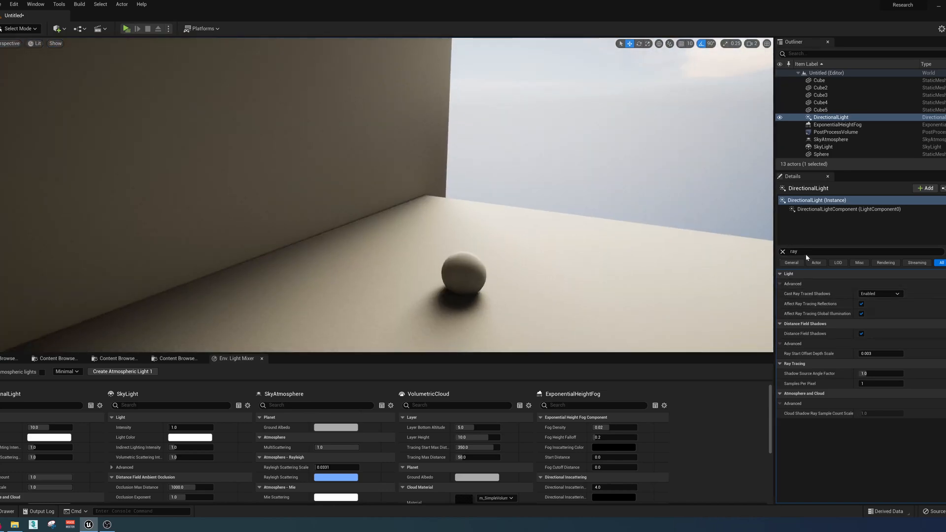
# Clear the property filter and set the directional light's source angle to 10.
pyautogui.moveTo(802, 251); pyautogui.dragTo(752, 245)
pyautogui.press('BackSpace')
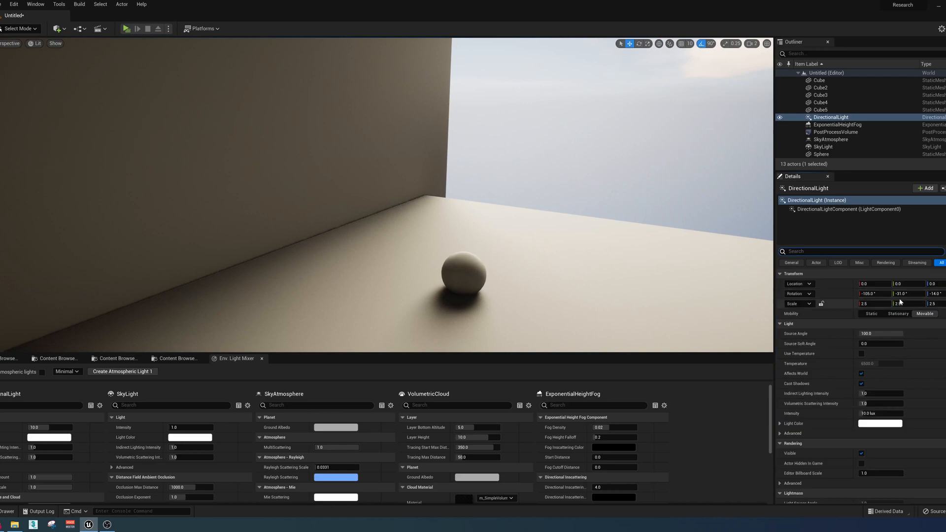
pyautogui.click(873, 335)
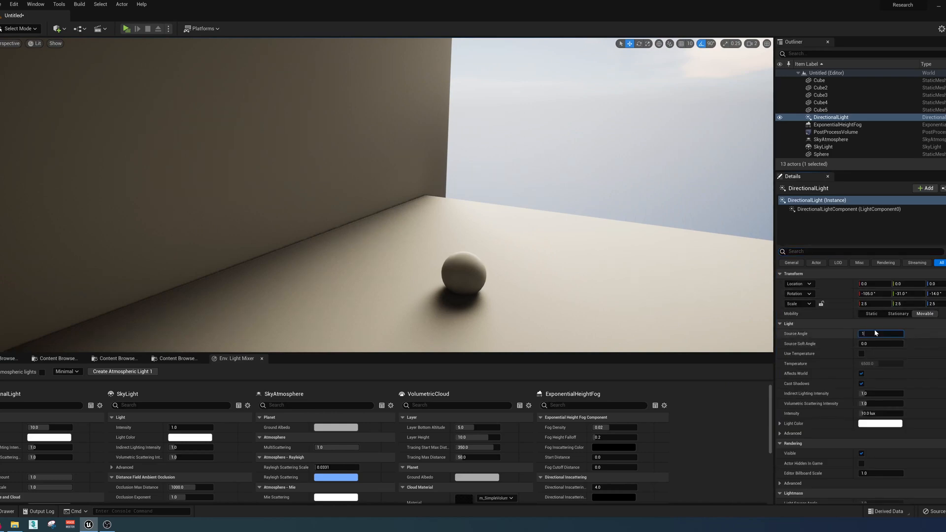
pyautogui.write('10')
pyautogui.press('Return')
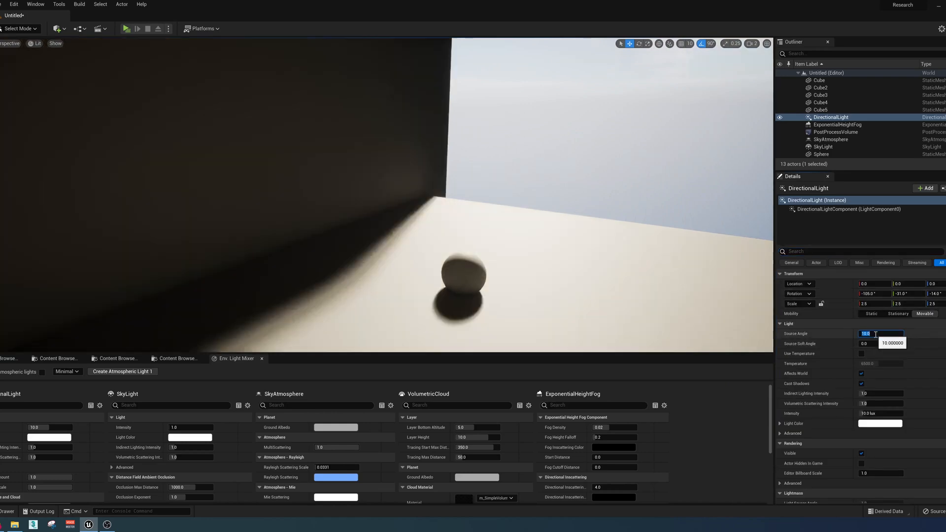
# Examine the ray traced shadow edges of the sphere and the wall on the sunlit floor, up close and from farther back.
pyautogui.moveTo(655, 257); pyautogui.dragTo(591, 325, button='right')
pyautogui.press('w')
pyautogui.moveTo(493, 212); pyautogui.dragTo(526, 224, button='right')
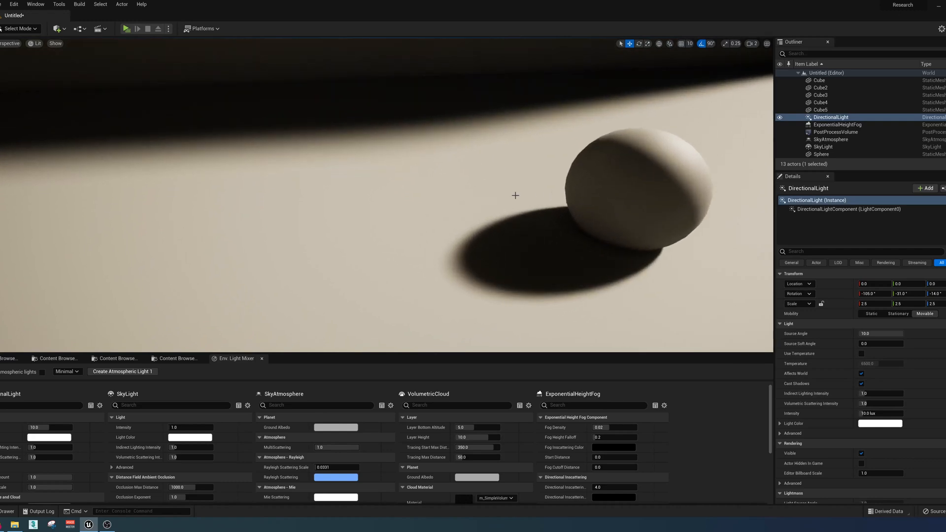
pyautogui.moveTo(563, 176); pyautogui.dragTo(761, 189, button='right')
pyautogui.press('s')
pyautogui.press('a')
pyautogui.press('s')
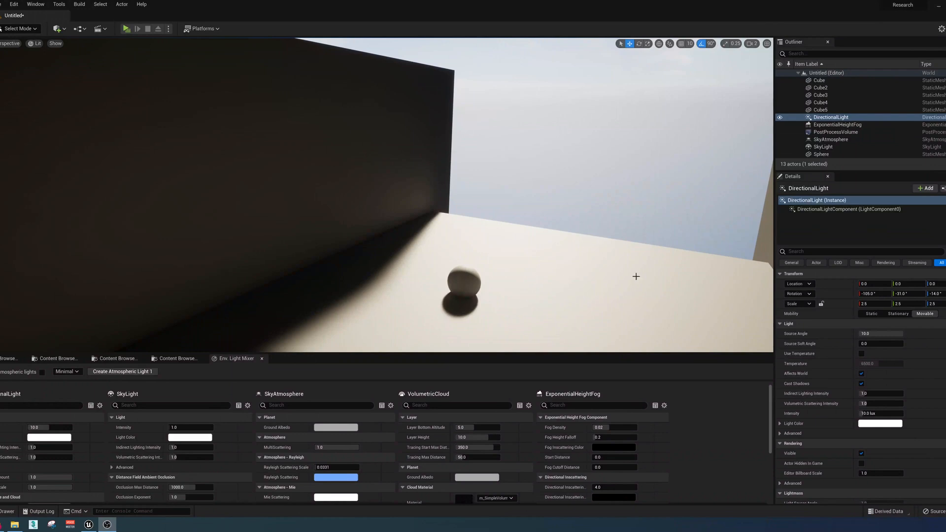
pyautogui.press('w')
pyautogui.moveTo(760, 238)
pyautogui.mouseDown(button='right')
pyautogui.moveTo(690, 261)
pyautogui.moveTo(729, 266)
pyautogui.moveTo(760, 238)
pyautogui.mouseUp(button='right')
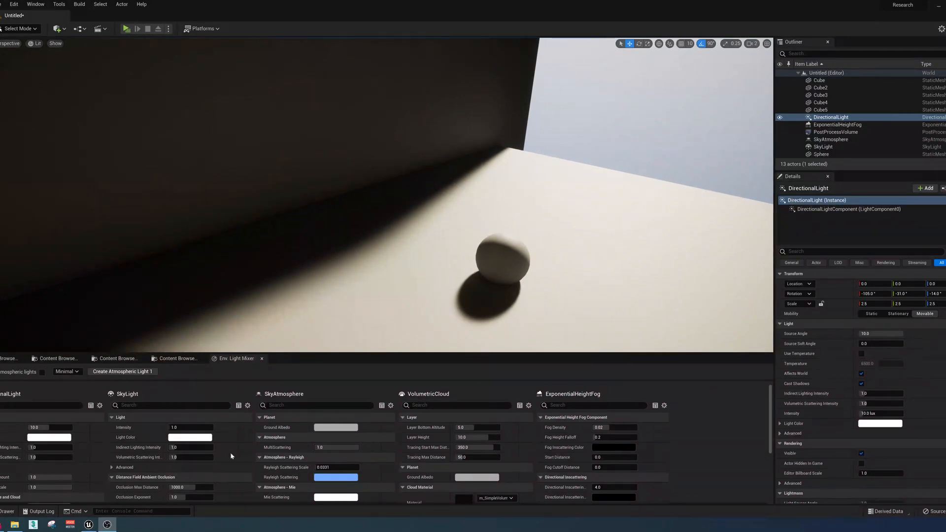
# Open the LightSTudy level from the LightingStudy Maps folder.
pyautogui.moveTo(469, 289); pyautogui.dragTo(507, 220, button='right')
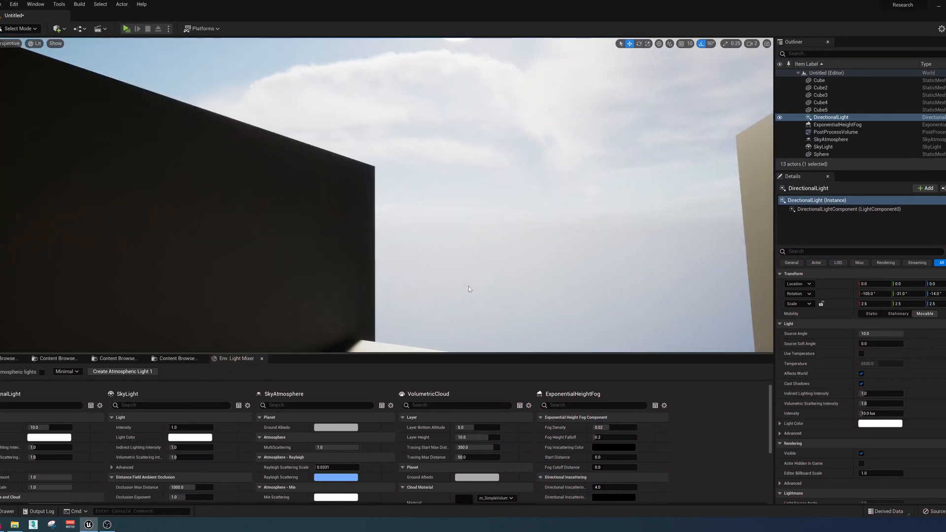
pyautogui.moveTo(405, 110)
pyautogui.mouseDown(button='right')
pyautogui.moveTo(419, 188)
pyautogui.moveTo(409, 94)
pyautogui.mouseUp(button='right')
pyautogui.moveTo(195, 75)
pyautogui.mouseDown(button='right')
pyautogui.moveTo(182, 118)
pyautogui.moveTo(190, 138)
pyautogui.moveTo(195, 75)
pyautogui.mouseUp(button='right')
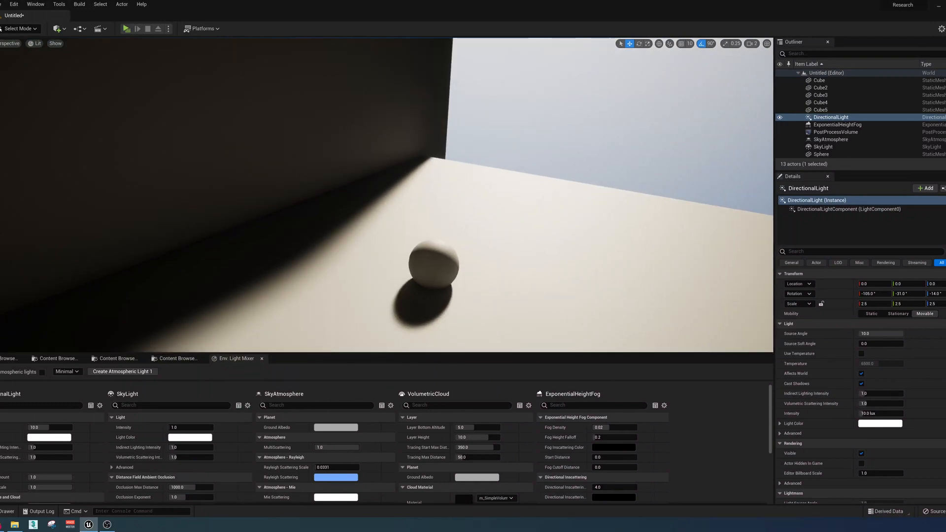
pyautogui.click(1, 3)
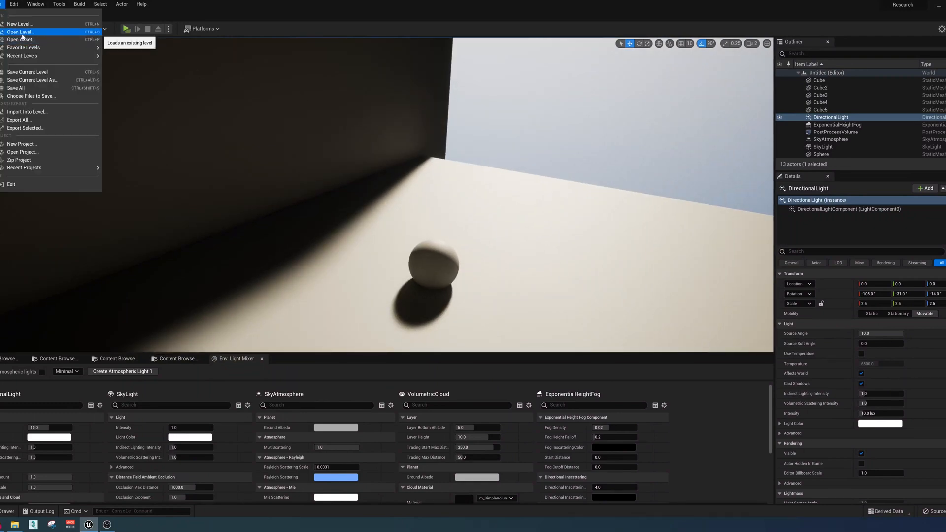
pyautogui.click(27, 32)
pyautogui.doubleClick(385, 180)
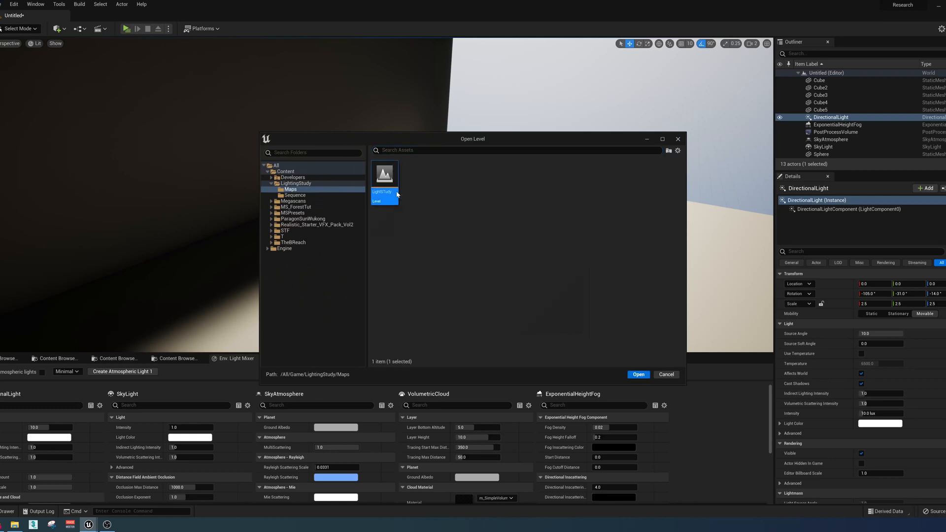
pyautogui.click(531, 346)
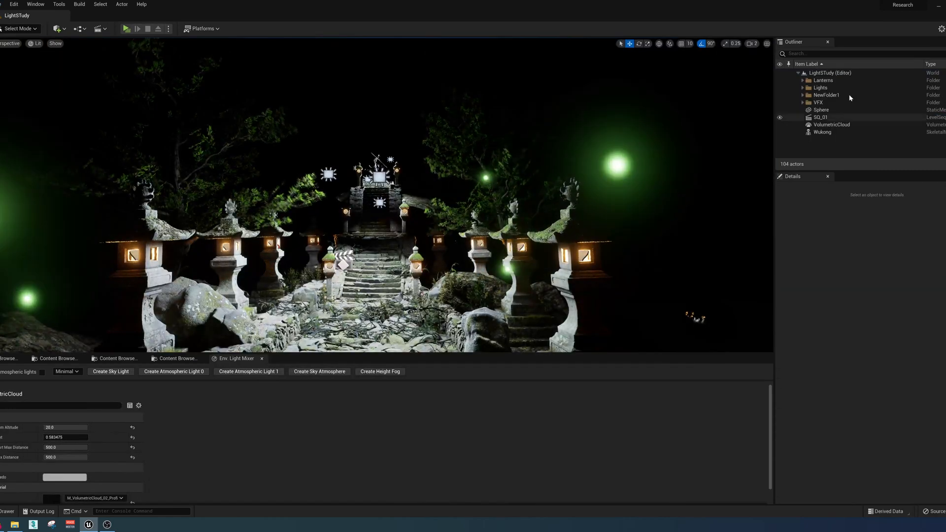
# Hide the Lights folder's actors and view the darkened temple scene from farther back.
pyautogui.click(818, 88)
pyautogui.click(780, 88)
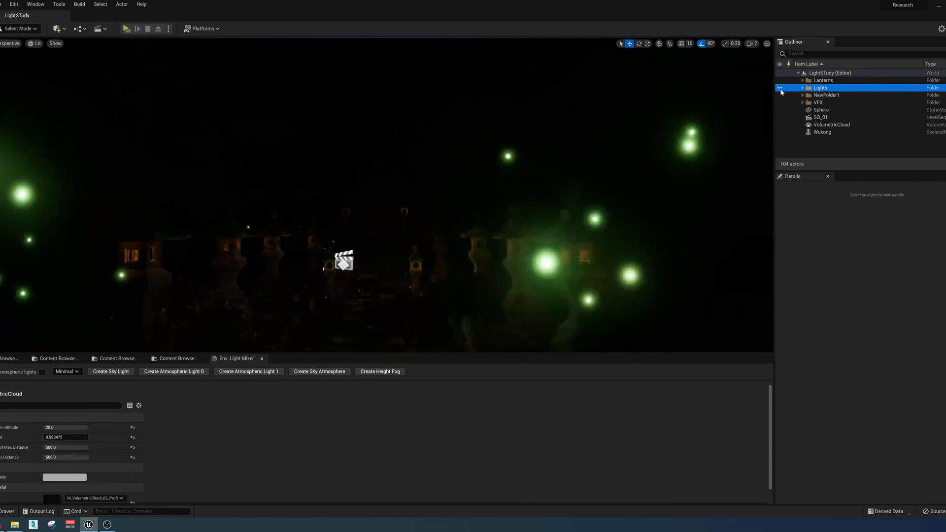
pyautogui.moveTo(549, 183); pyautogui.dragTo(535, 246, button='right')
pyautogui.press('s')
pyautogui.press('a')
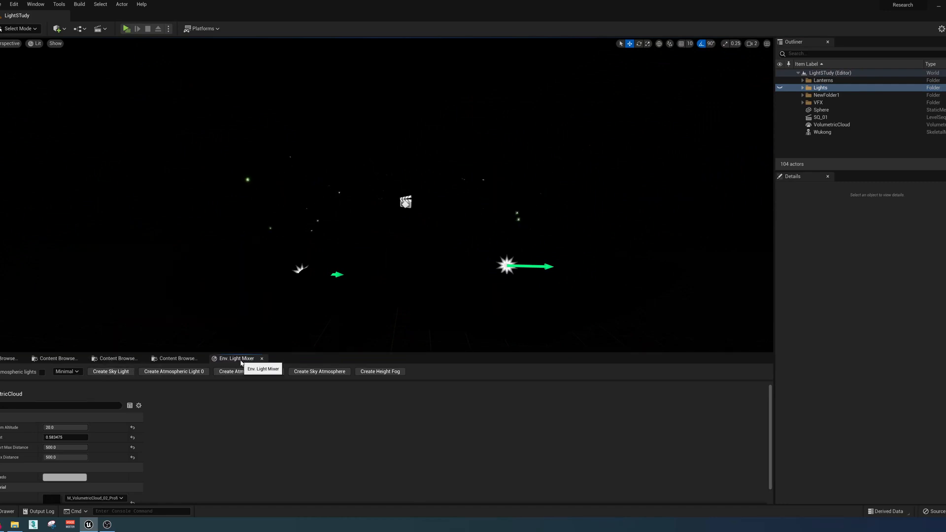
# Create a sky light, atmospheric light 0, a sky atmosphere and height fog with the Env. Light Mixer.
pyautogui.click(51, 6)
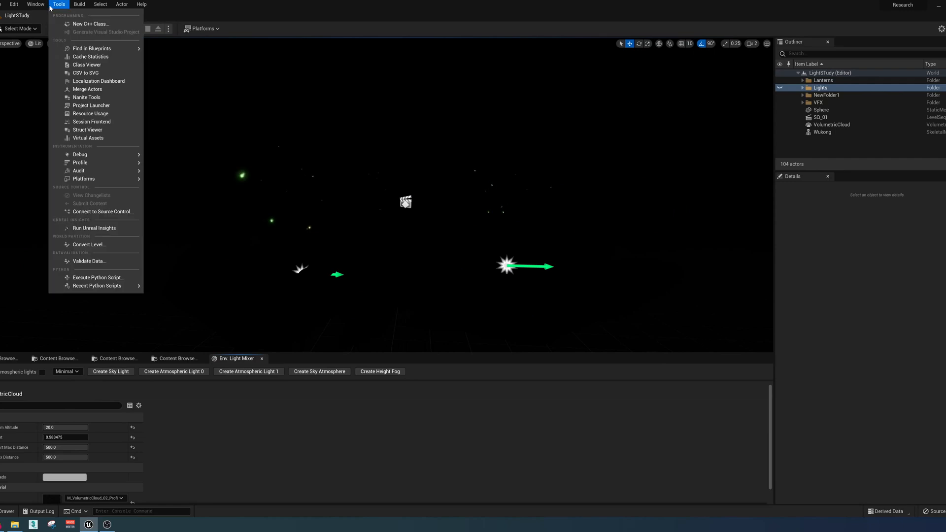
pyautogui.click(47, 6)
pyautogui.click(46, 6)
pyautogui.moveTo(55, 5)
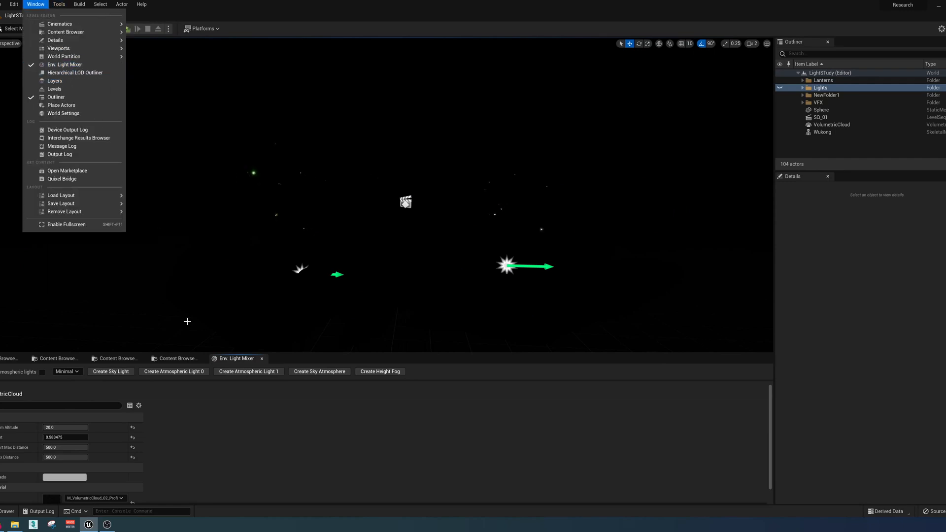
pyautogui.click(234, 359)
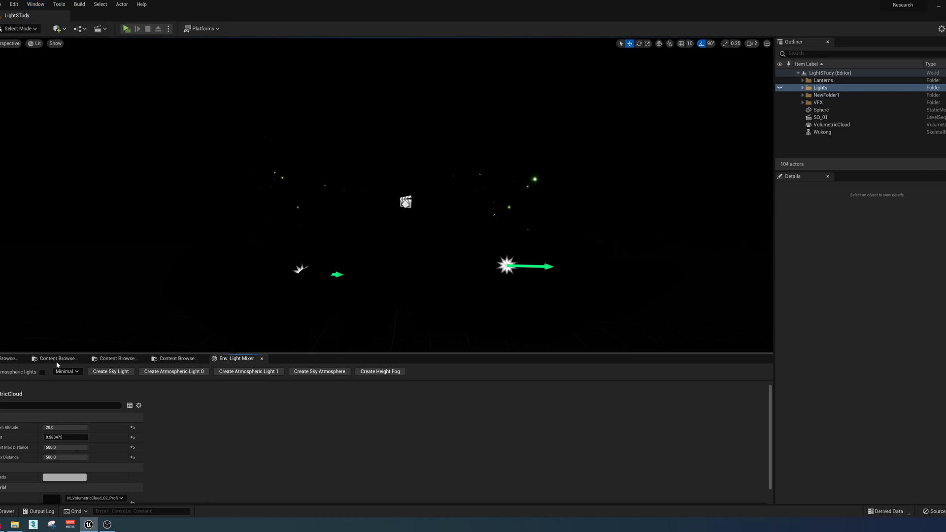
pyautogui.click(110, 372)
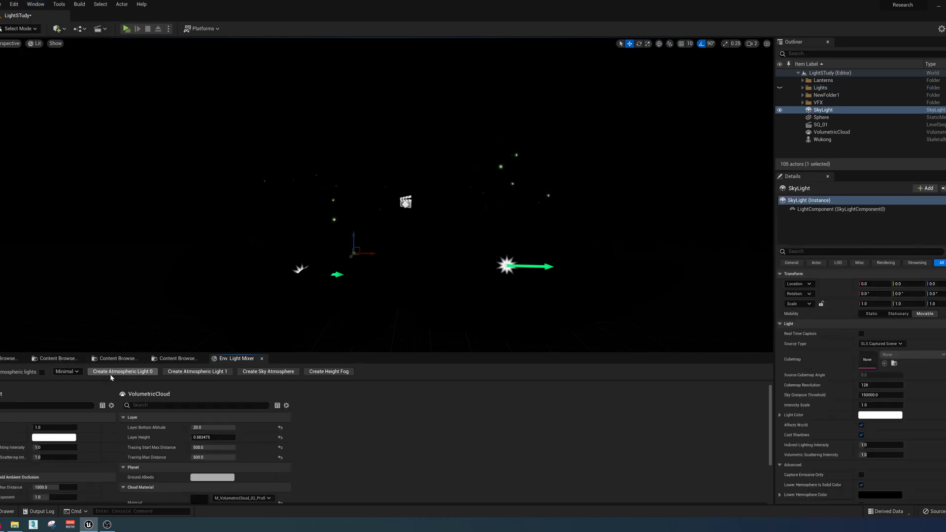
pyautogui.click(110, 372)
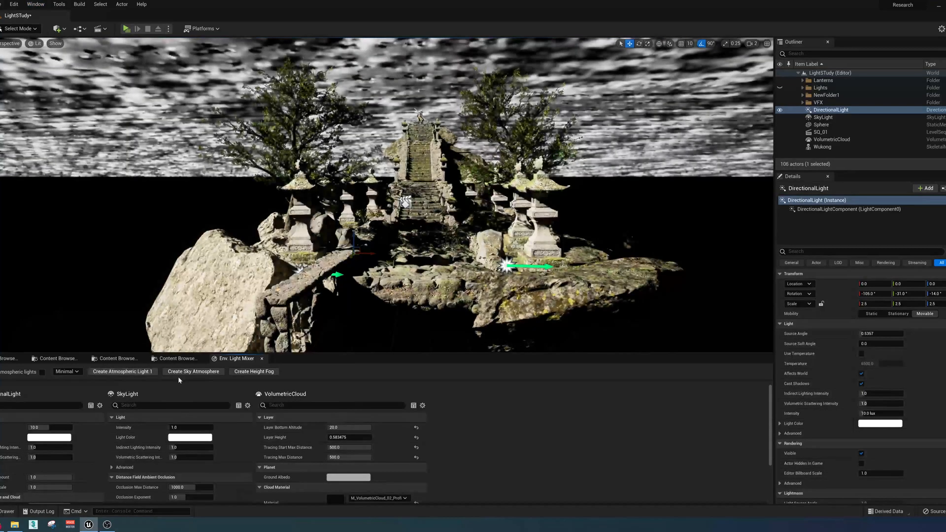
pyautogui.click(185, 373)
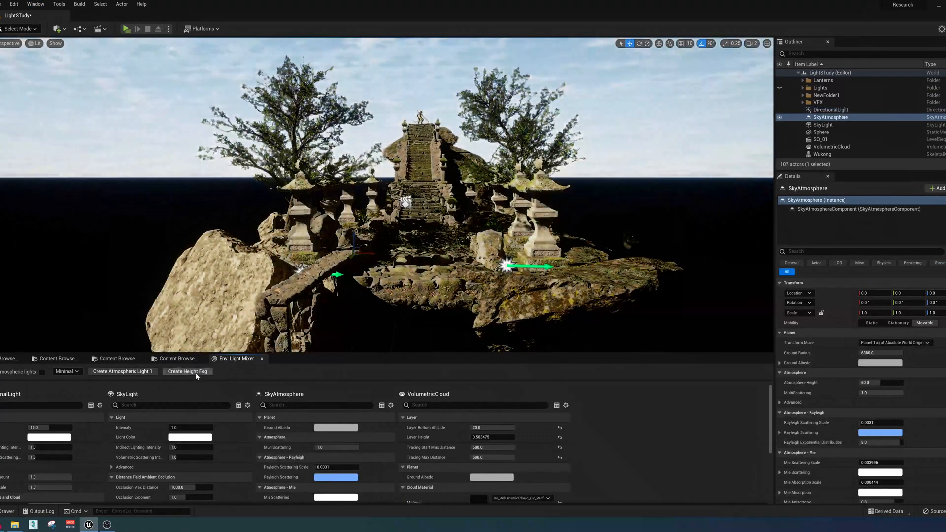
pyautogui.click(191, 374)
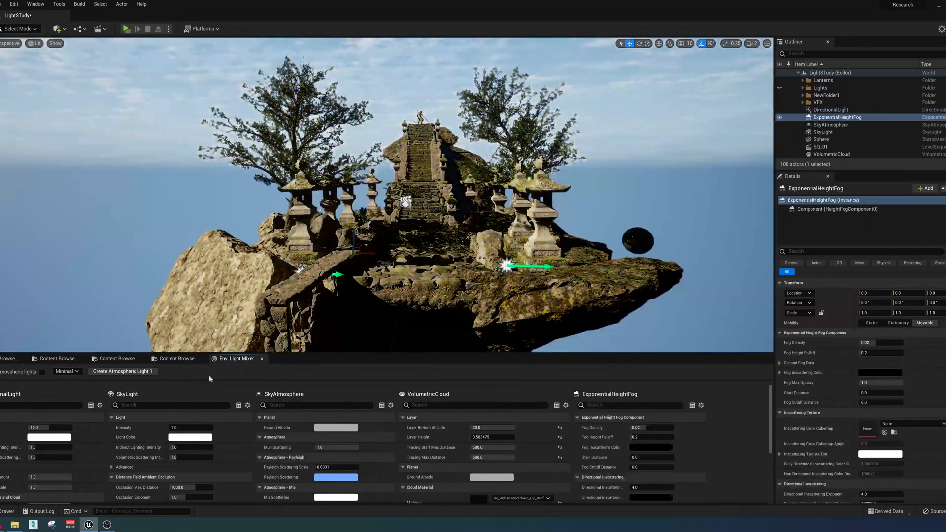
# Select the existing volumetric cloud and examine the clouds and daylight over the temple stairs and lanterns.
pyautogui.click(843, 154)
pyautogui.moveTo(493, 197); pyautogui.dragTo(421, 247, button='right')
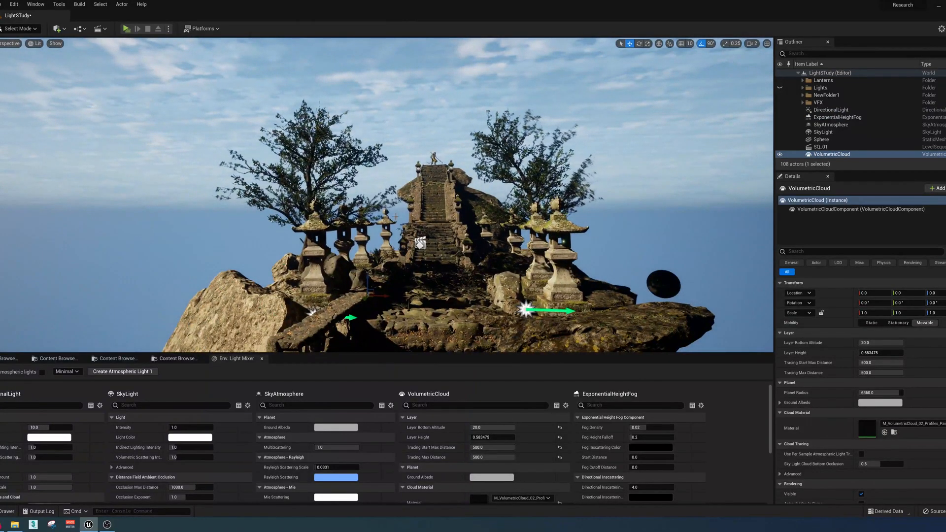
pyautogui.moveTo(444, 197); pyautogui.dragTo(290, 230, button='right')
pyautogui.press('d')
pyautogui.moveTo(387, 195); pyautogui.dragTo(389, 84, button='right')
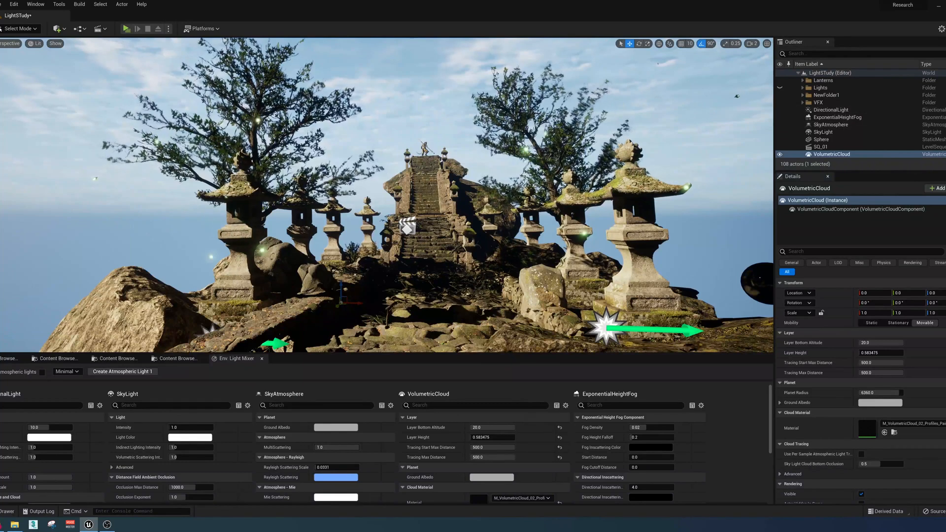
# Add a post process volume to the level and enable its Infinite Extent (Unbound) setting.
pyautogui.click(57, 29)
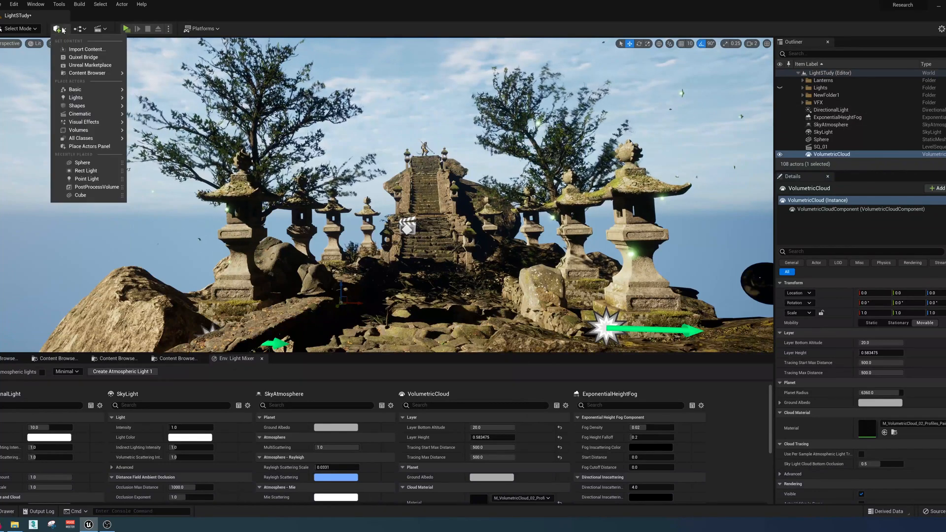
pyautogui.moveTo(92, 122)
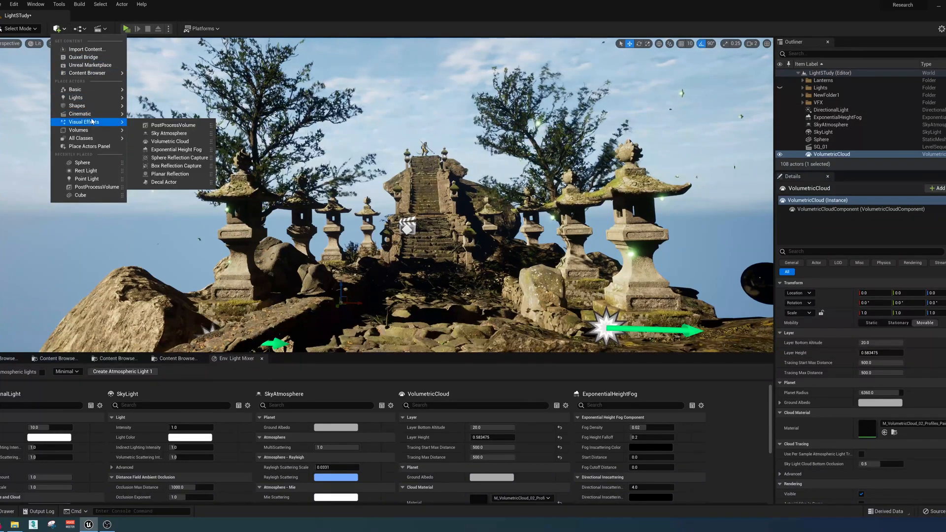
pyautogui.click(174, 125)
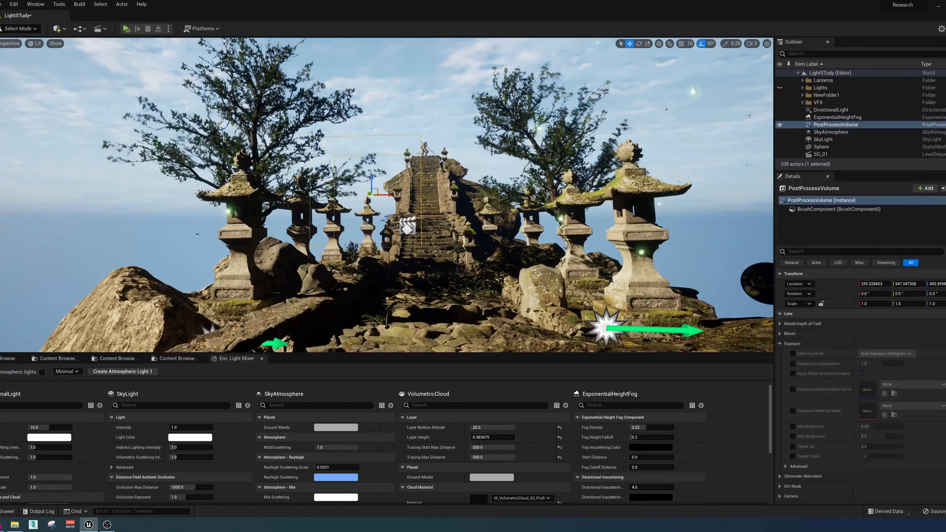
pyautogui.scroll(-5, 831, 337)
pyautogui.scroll(-10, 830, 335)
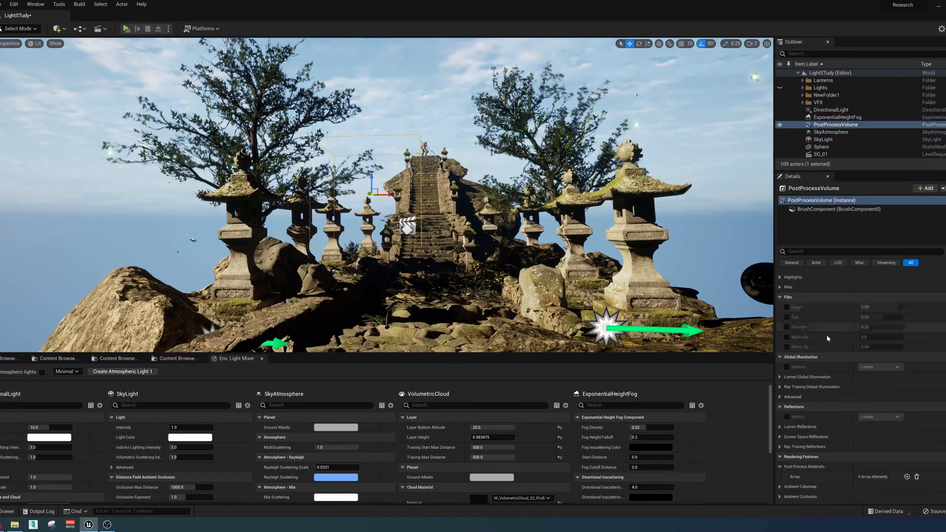
pyautogui.scroll(-3, 863, 348)
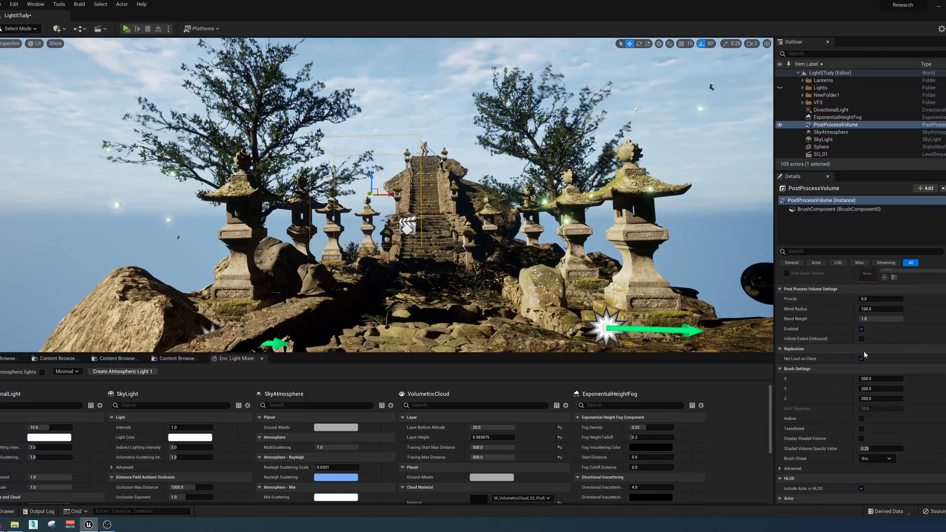
pyautogui.click(861, 339)
# Override the volume's exposure settings with Manual metering mode, exposure compensation enabled and Apply Physical Camera Exposure off.
pyautogui.scroll(10, 873, 328)
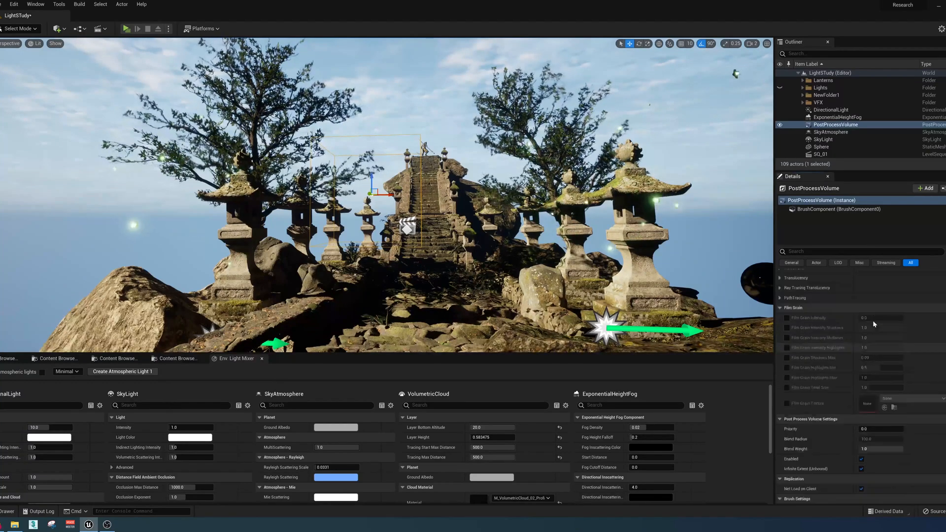
pyautogui.scroll(3, 871, 324)
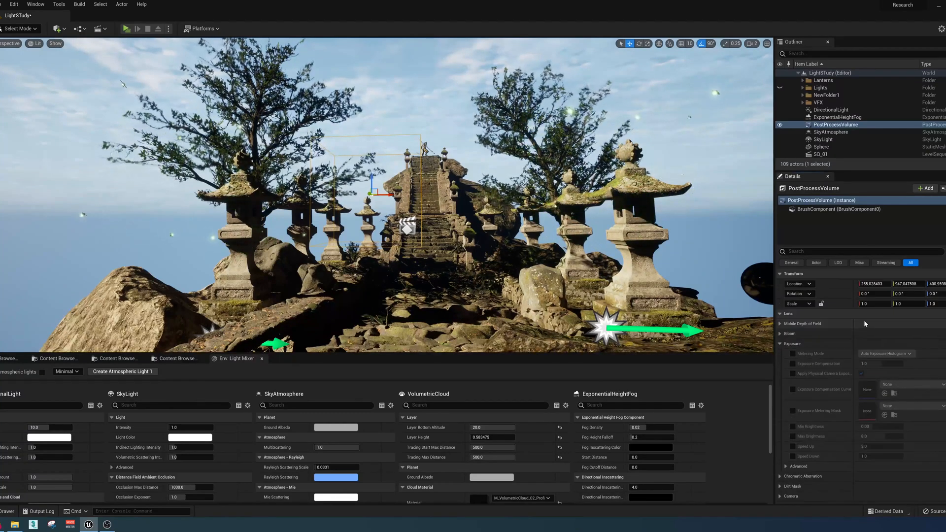
pyautogui.click(793, 353)
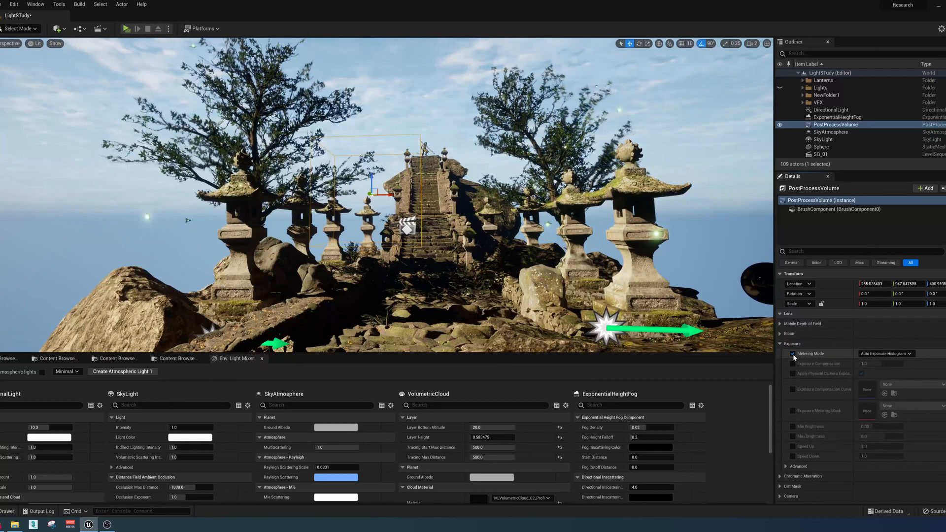
pyautogui.click(792, 364)
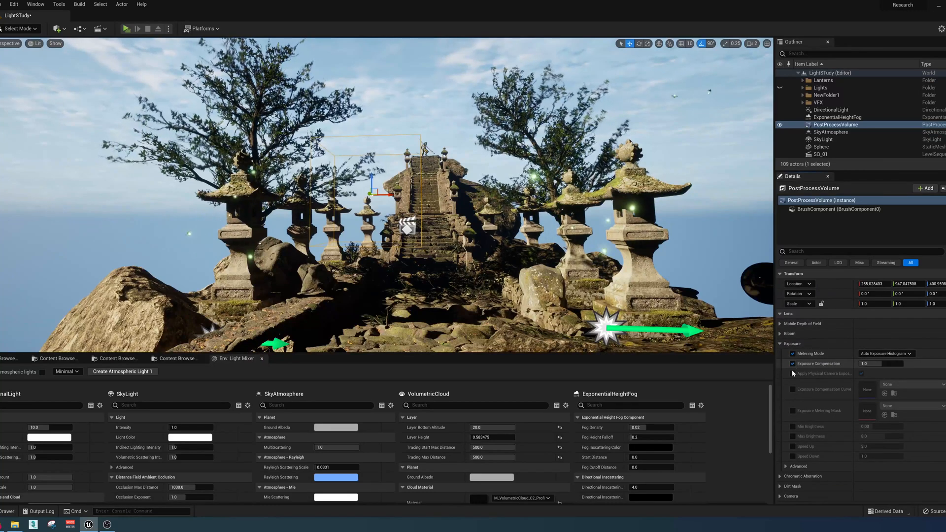
pyautogui.click(792, 373)
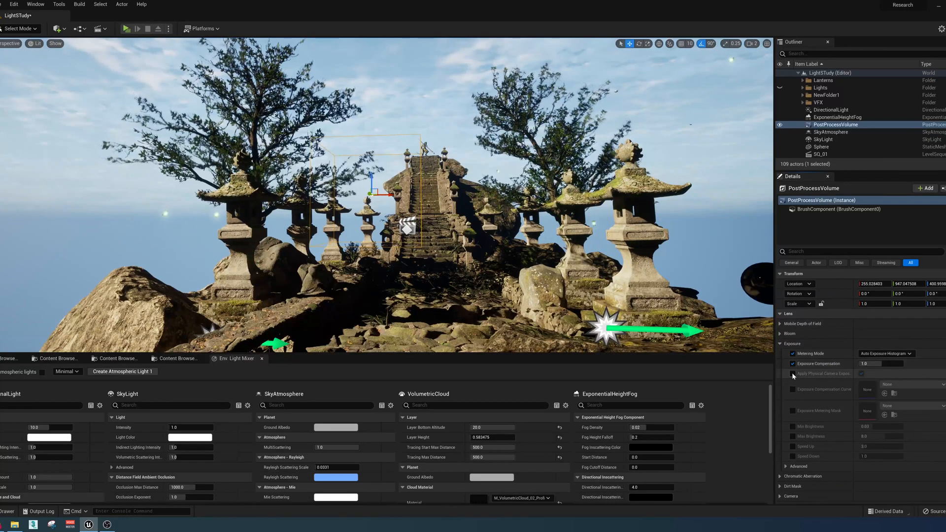
pyautogui.click(884, 354)
pyautogui.click(877, 376)
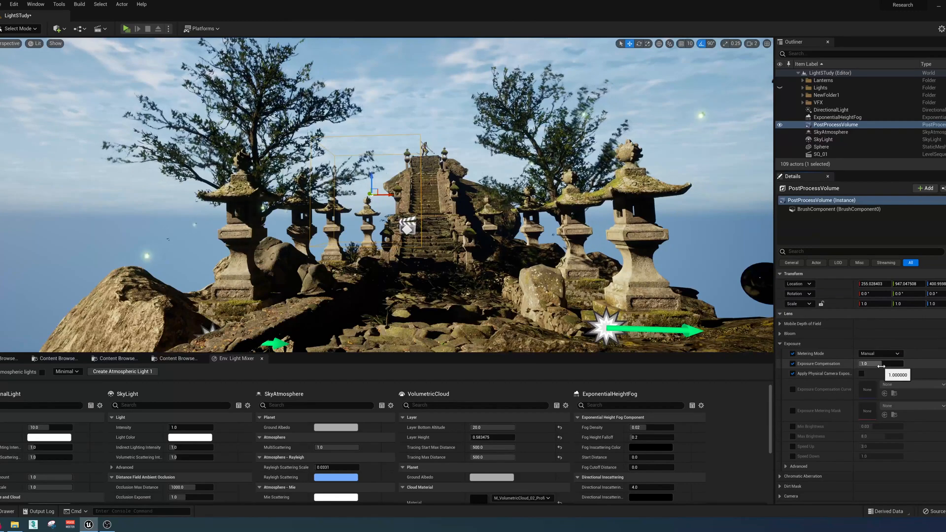
# Try an exposure compensation of about 2.44 and examine the temple scene's brightness.
pyautogui.moveTo(881, 366)
pyautogui.mouseDown()
pyautogui.moveTo(907, 366)
pyautogui.moveTo(887, 366)
pyautogui.mouseUp()
pyautogui.click(881, 364)
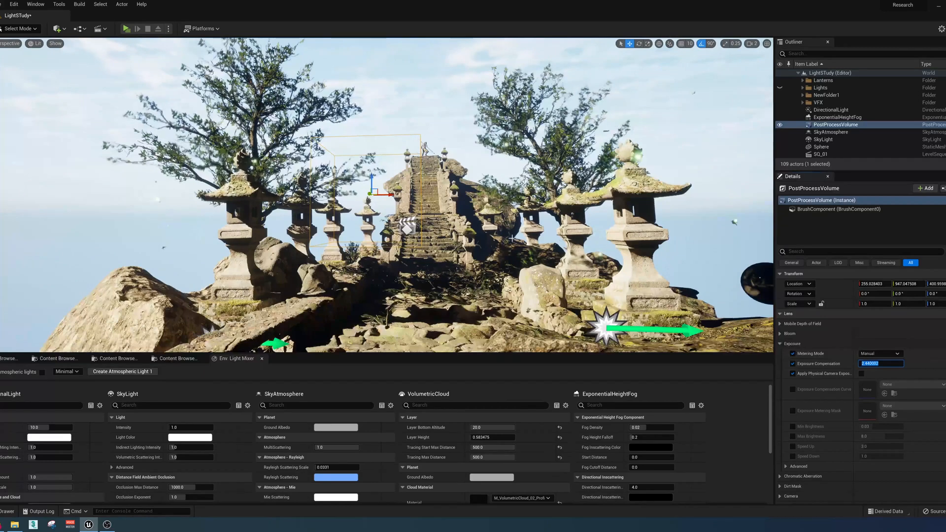
pyautogui.moveTo(542, 237); pyautogui.dragTo(451, 183, button='right')
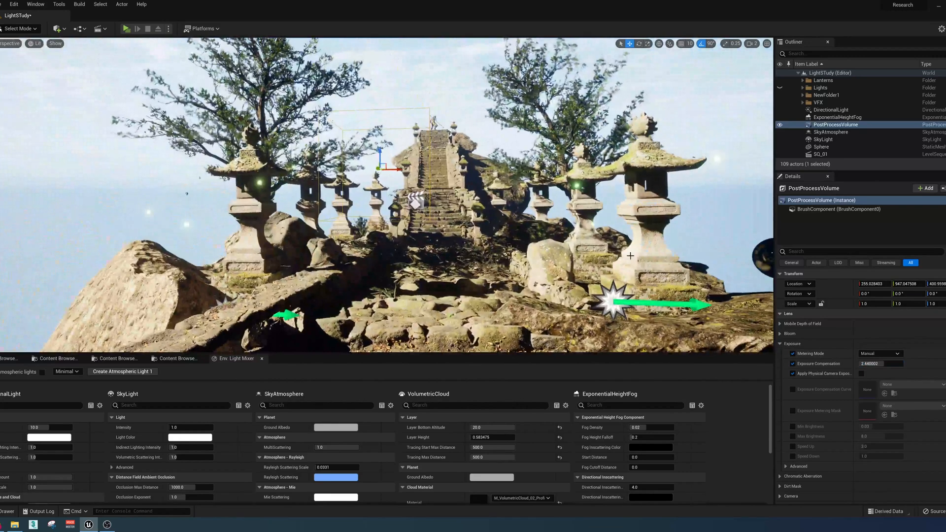
pyautogui.moveTo(630, 256); pyautogui.dragTo(562, 239, button='right')
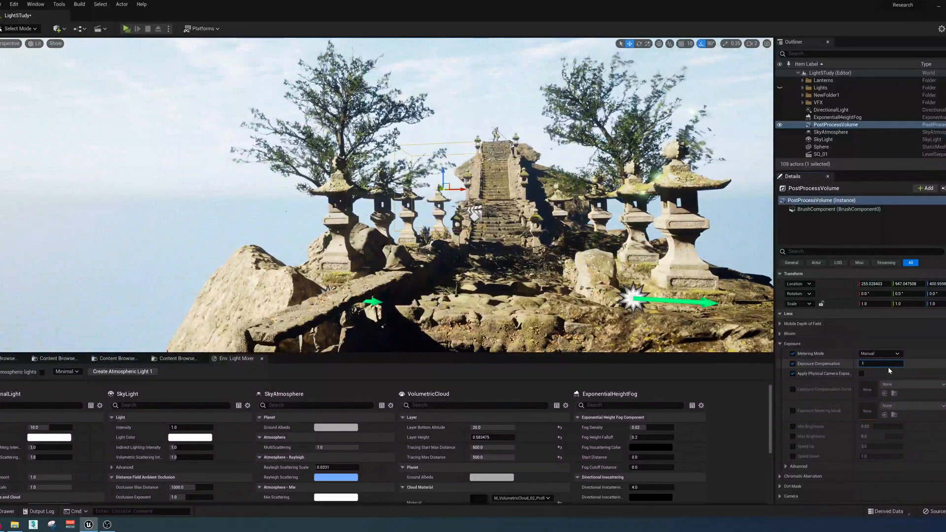
# Set the exposure compensation to 1 and view the whole temple scene.
pyautogui.write('1')
pyautogui.press('Return')
pyautogui.moveTo(537, 211); pyautogui.dragTo(466, 215, button='right')
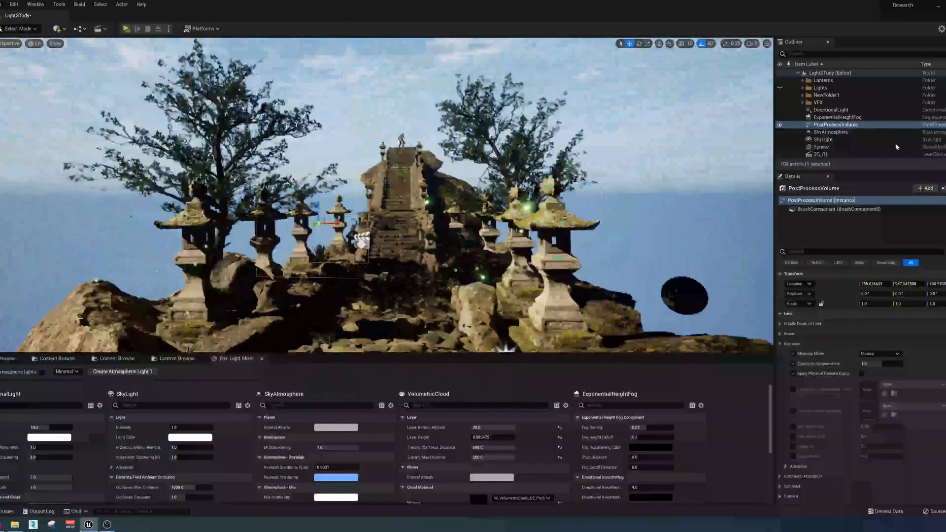
# Move the directional light clear of the rocks and rotate it without angle snapping to about 137°, -22°, -298°, backlighting the temple.
pyautogui.click(830, 110)
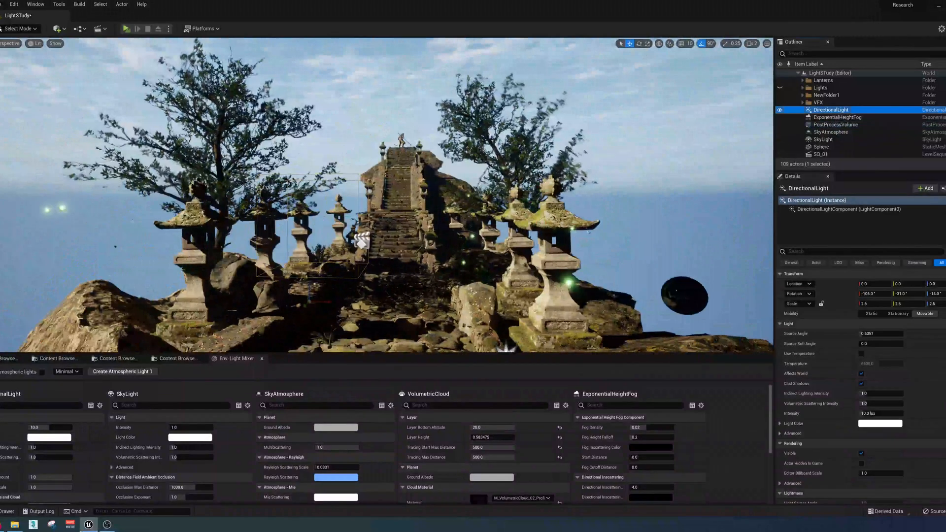
pyautogui.press('f')
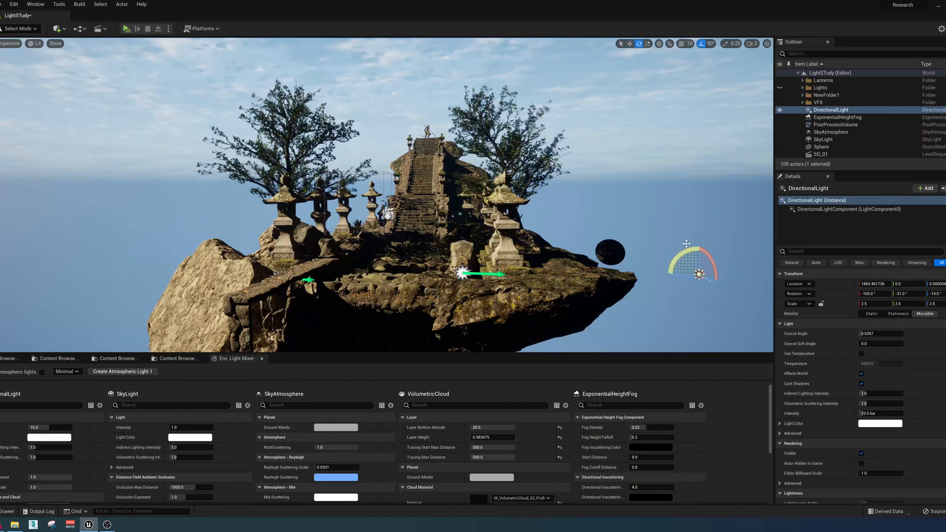
pyautogui.click(703, 46)
pyautogui.moveTo(674, 257); pyautogui.dragTo(680, 280)
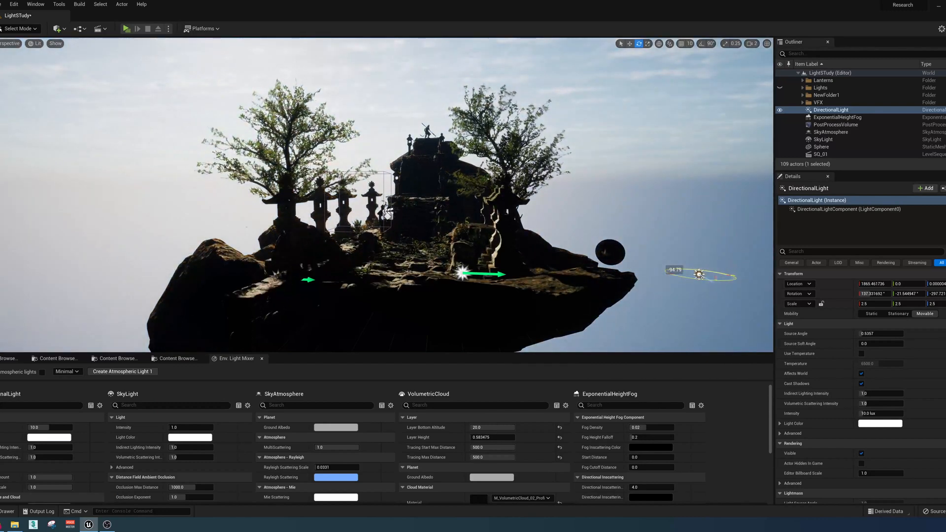
pyautogui.moveTo(387, 195); pyautogui.dragTo(417, 218, button='right')
pyautogui.moveTo(537, 203); pyautogui.dragTo(536, 203, button='right')
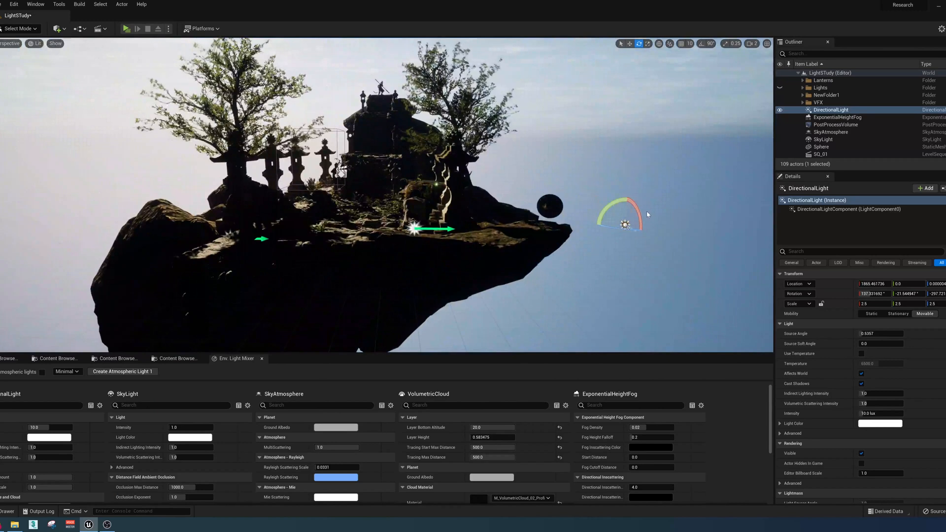
# Rotate the directional light to about 172°, -33°, -318° and view the temple and lanterns from the side and front.
pyautogui.moveTo(640, 209); pyautogui.dragTo(634, 195)
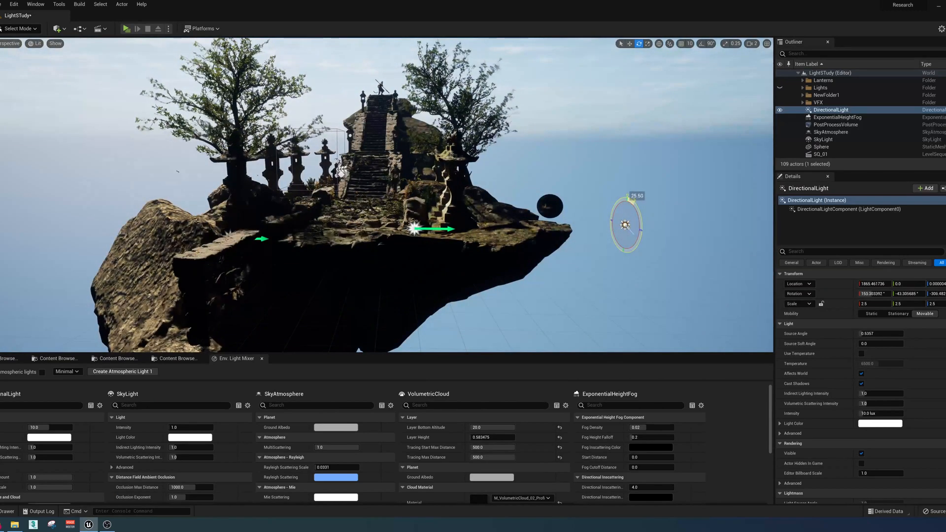
pyautogui.moveTo(606, 204)
pyautogui.mouseDown(button='right')
pyautogui.moveTo(567, 202)
pyautogui.moveTo(604, 203)
pyautogui.mouseUp(button='right')
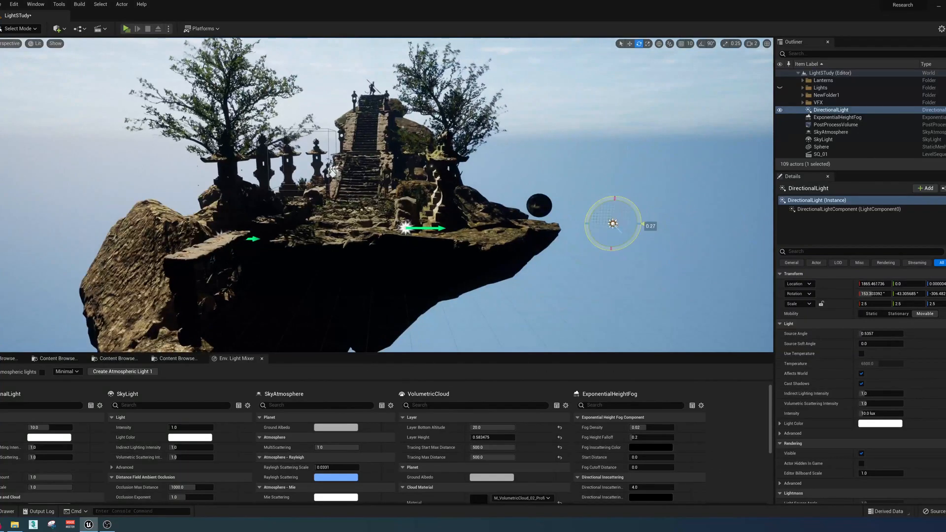
pyautogui.moveTo(643, 224); pyautogui.dragTo(615, 196)
pyautogui.moveTo(615, 195); pyautogui.dragTo(349, 183, button='right')
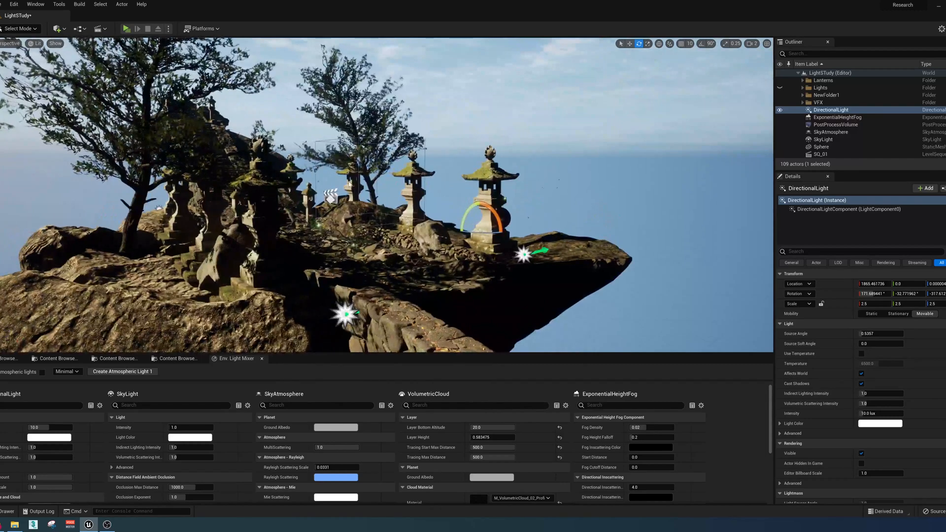
pyautogui.moveTo(648, 274); pyautogui.dragTo(611, 276, button='right')
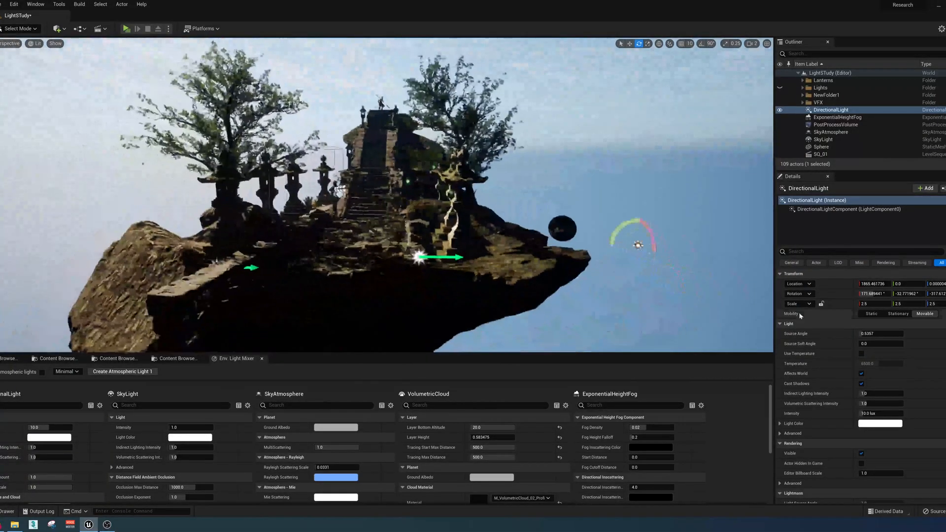
# Try an indirect lighting intensity of 10 on the directional light, settle on 5, and view the lanterns up close.
pyautogui.scroll(-3, 838, 335)
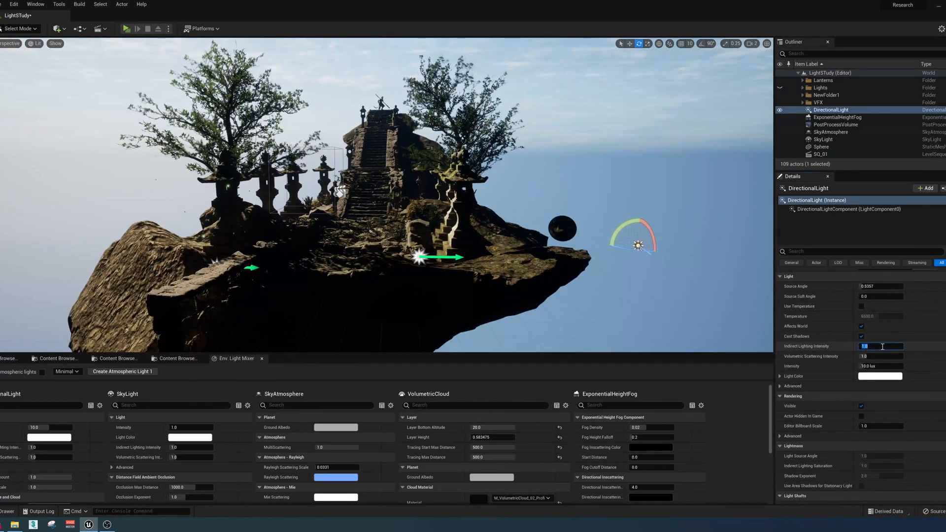
pyautogui.write('9')
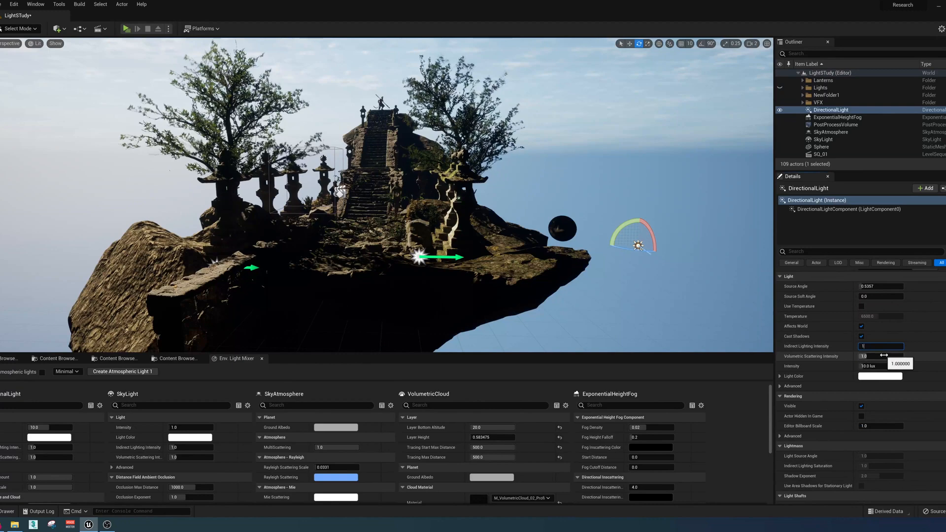
pyautogui.press('Return')
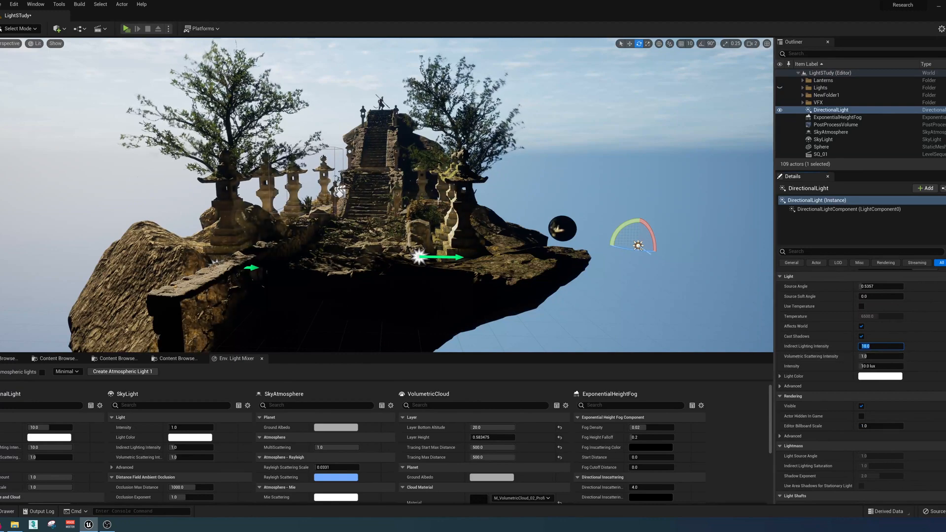
pyautogui.moveTo(369, 224)
pyautogui.mouseDown(button='right')
pyautogui.moveTo(335, 222)
pyautogui.moveTo(369, 305)
pyautogui.moveTo(369, 224)
pyautogui.moveTo(363, 229)
pyautogui.mouseUp(button='right')
pyautogui.press('w')
pyautogui.press('s')
pyautogui.press('w')
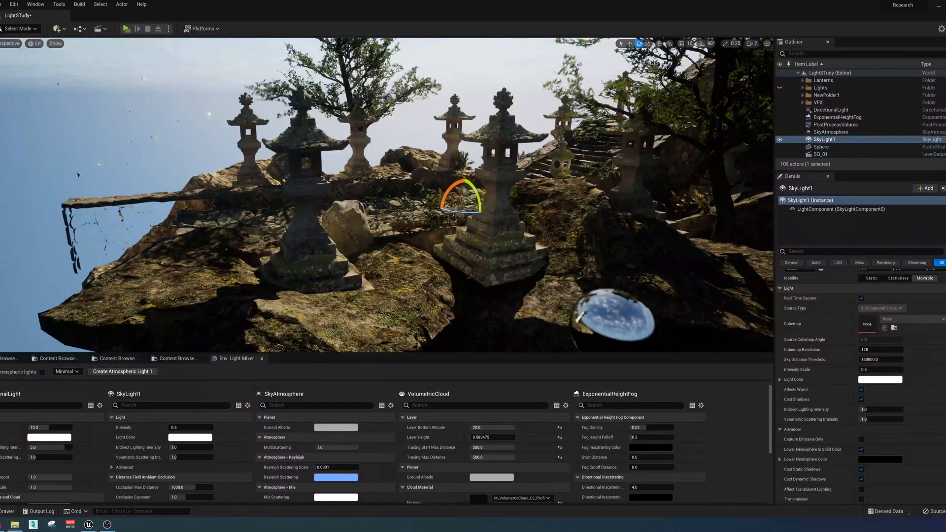
# Try an intensity scale of 0 on SkyLight1 with Real Time Capture on, and examine the shadowed sides of the lanterns.
pyautogui.click(855, 110)
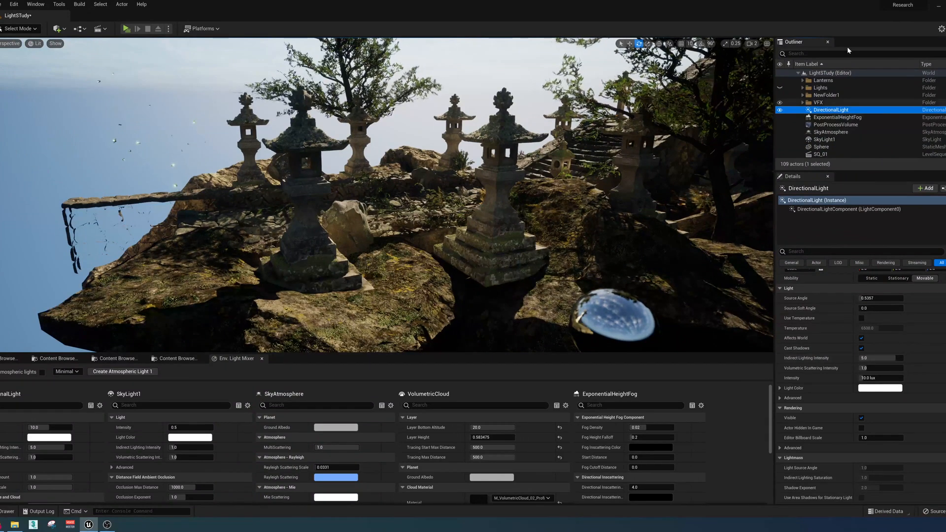
pyautogui.click(828, 140)
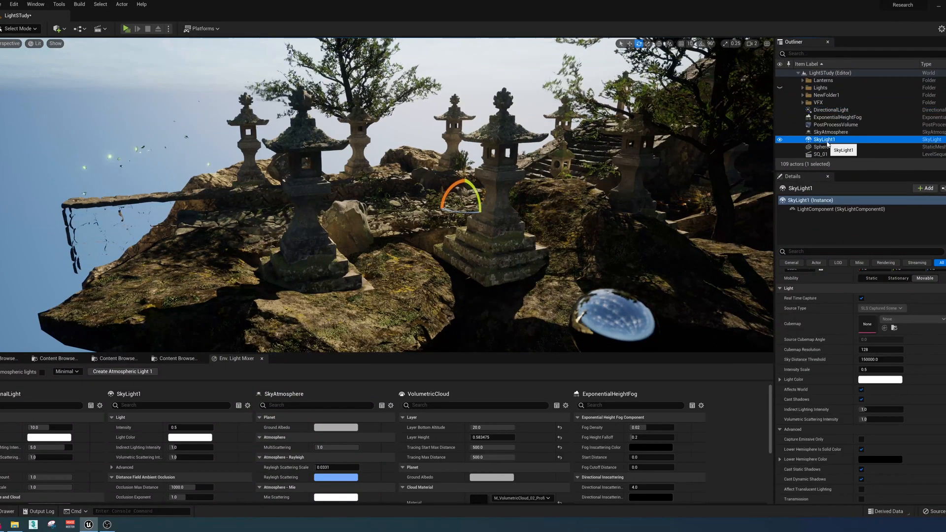
pyautogui.click(861, 298)
pyautogui.click(862, 298)
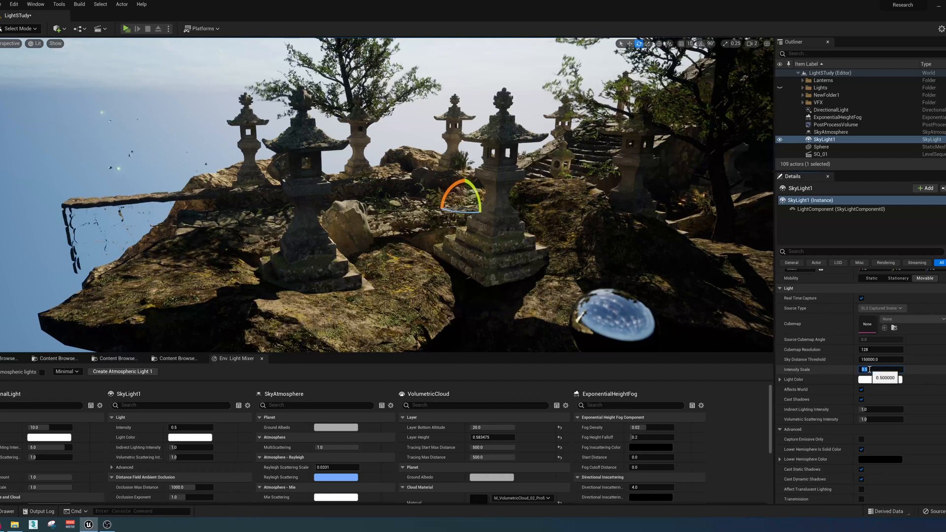
pyautogui.press('Return')
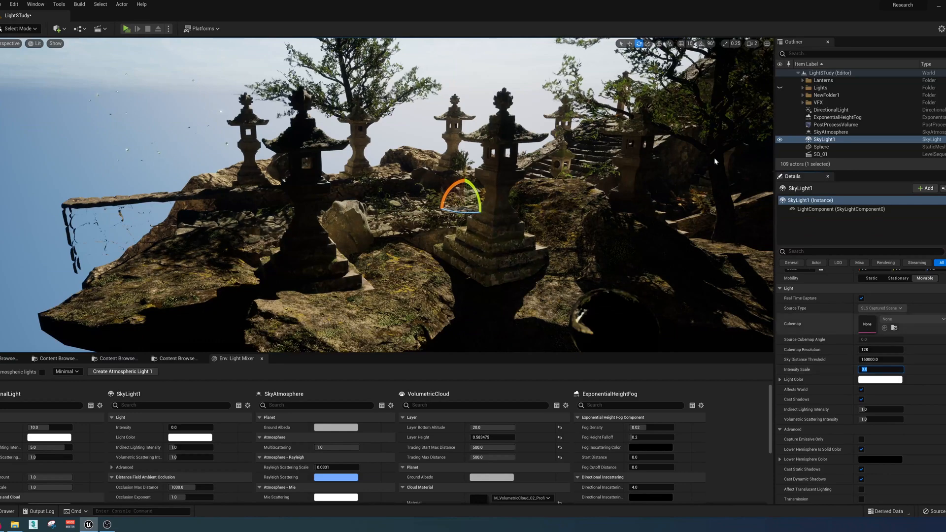
pyautogui.moveTo(473, 207); pyautogui.dragTo(396, 235, button='right')
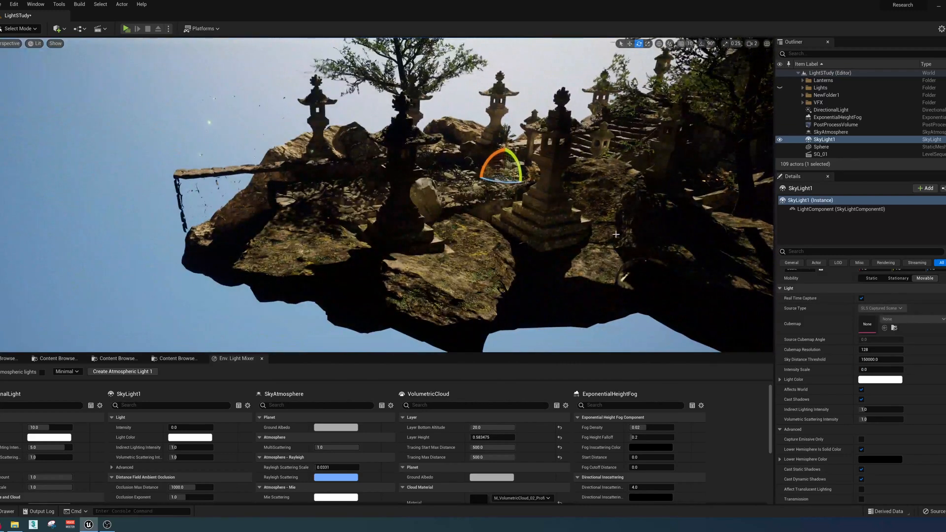
pyautogui.moveTo(528, 258); pyautogui.dragTo(612, 251, button='right')
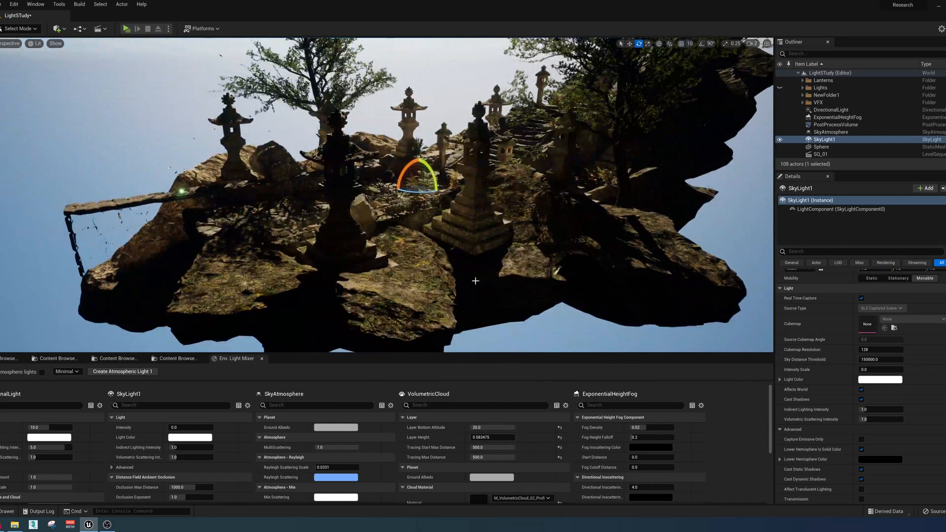
pyautogui.moveTo(459, 259); pyautogui.dragTo(336, 172, button='right')
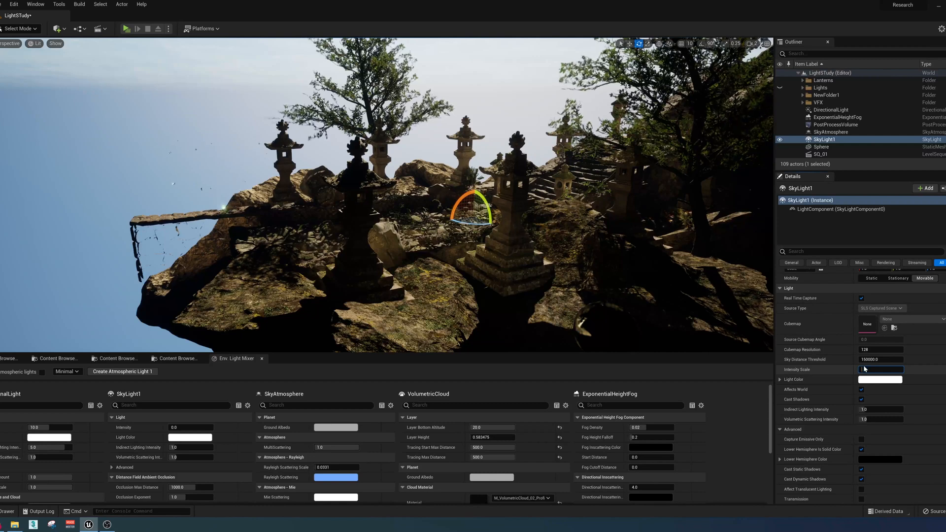
# Compare a SkyLight1 intensity scale of 1, set it to 0.5, and view the stone path towards the temple stairs.
pyautogui.write('1')
pyautogui.press('Return')
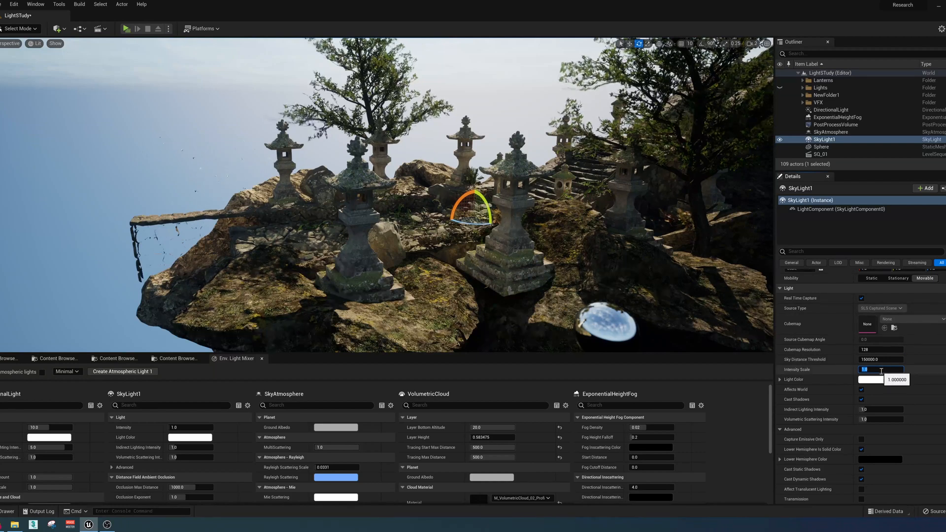
pyautogui.write('0.5')
pyautogui.press('Return')
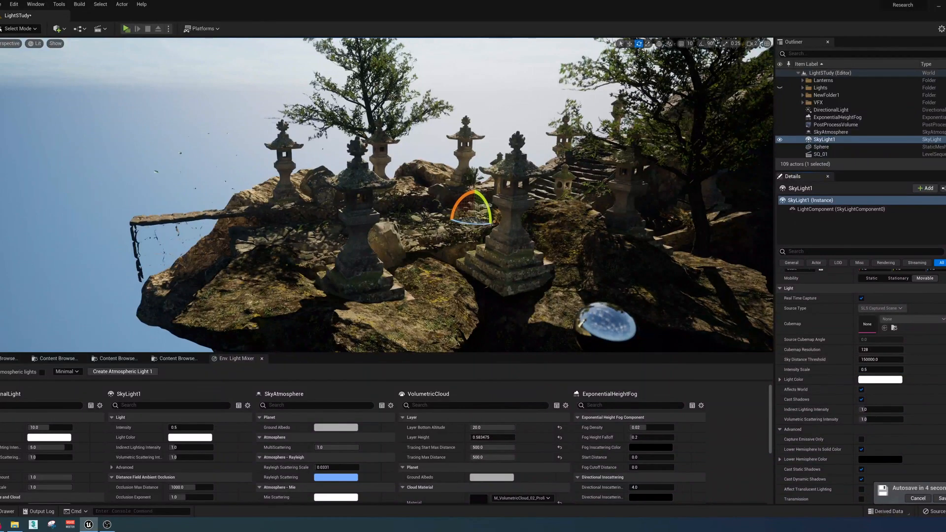
pyautogui.moveTo(577, 239); pyautogui.dragTo(537, 278, button='right')
pyautogui.press('g')
pyautogui.moveTo(539, 216); pyautogui.dragTo(537, 197, button='right')
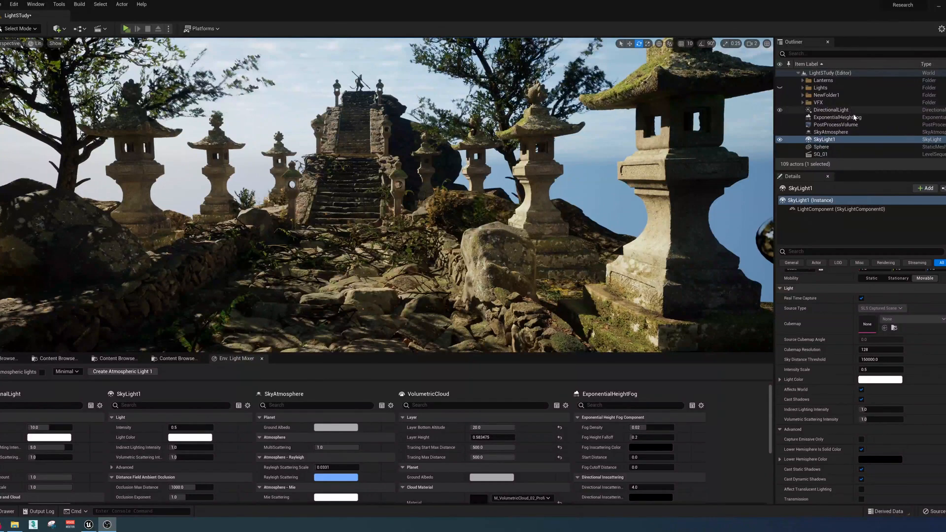
# Enable Volumetric Fog on the exponential height fog and view the temple path and lanterns.
pyautogui.click(839, 117)
pyautogui.scroll(-6, 852, 320)
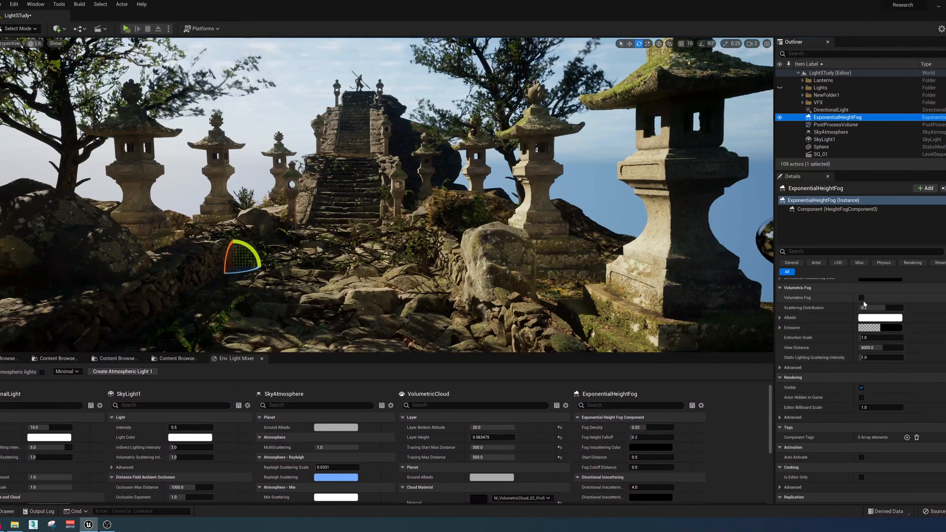
pyautogui.click(862, 297)
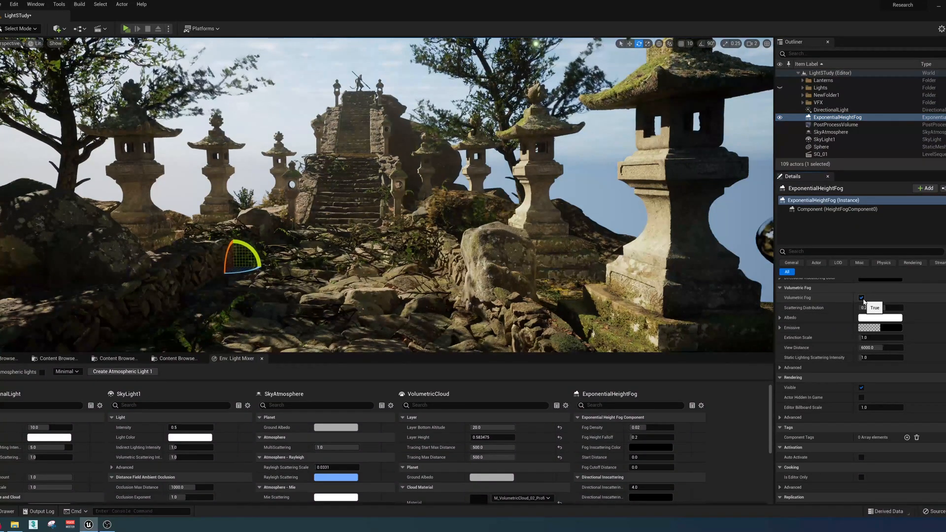
pyautogui.press('s')
pyautogui.moveTo(493, 170); pyautogui.dragTo(424, 155, button='right')
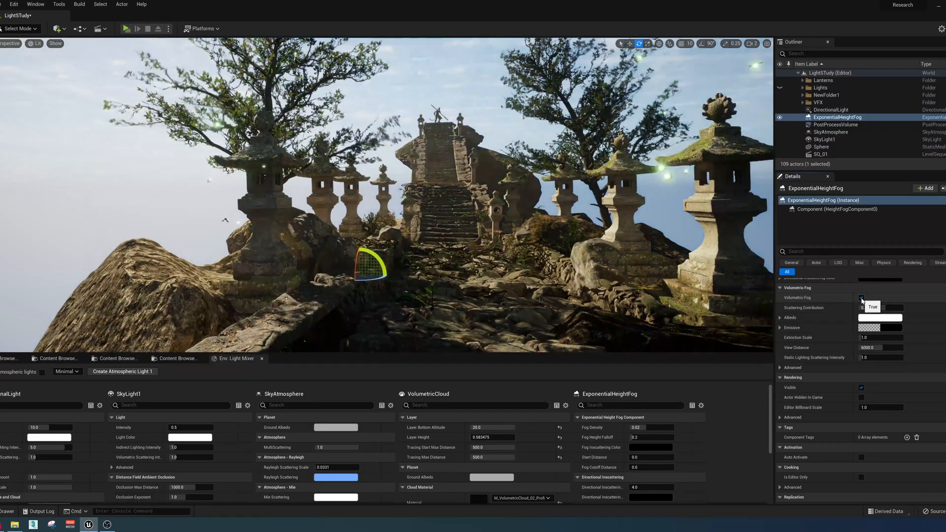
pyautogui.moveTo(717, 244); pyautogui.dragTo(609, 226, button='right')
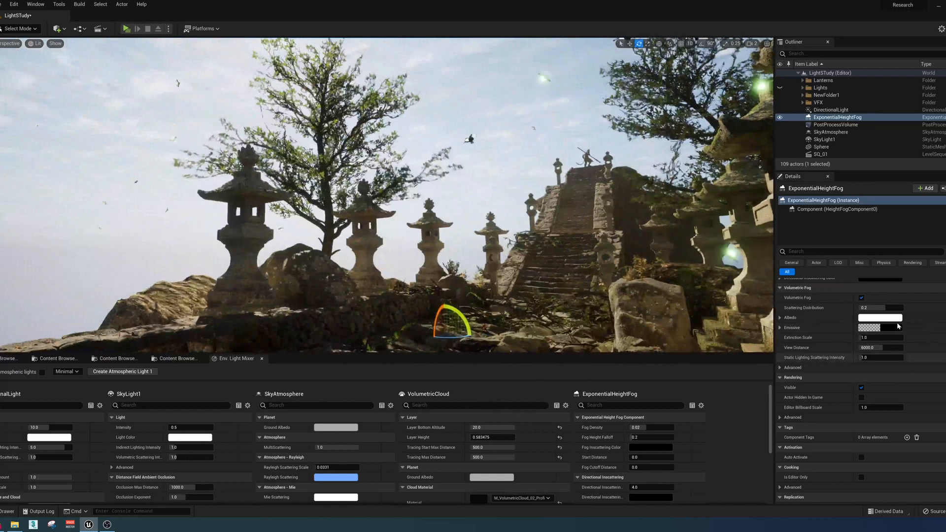
# Set the height fog's density to 0.1 and view the temple stairs between the lanterns.
pyautogui.scroll(5, 887, 325)
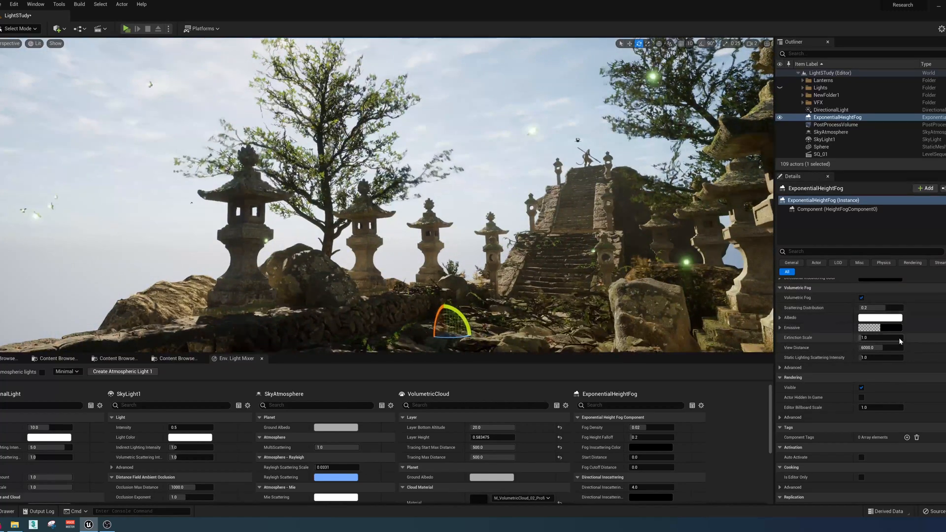
pyautogui.scroll(3, 904, 347)
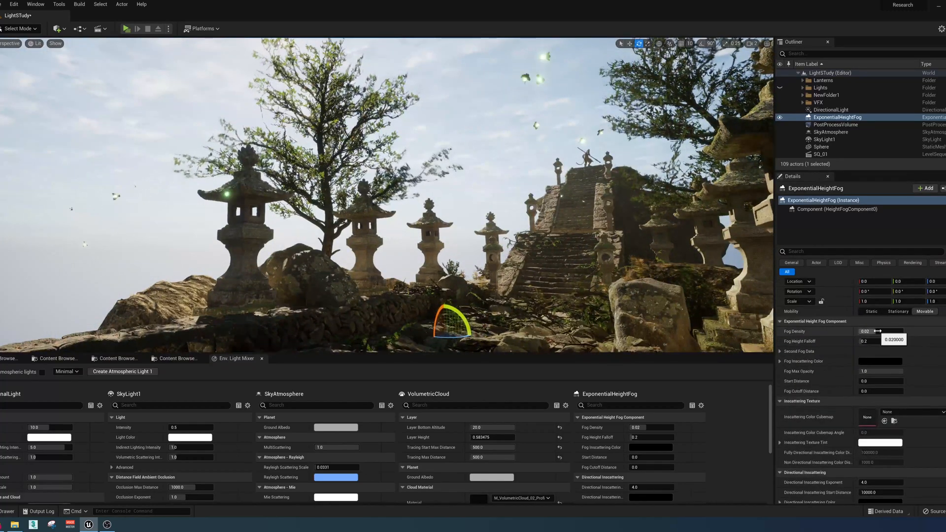
pyautogui.write('0.1')
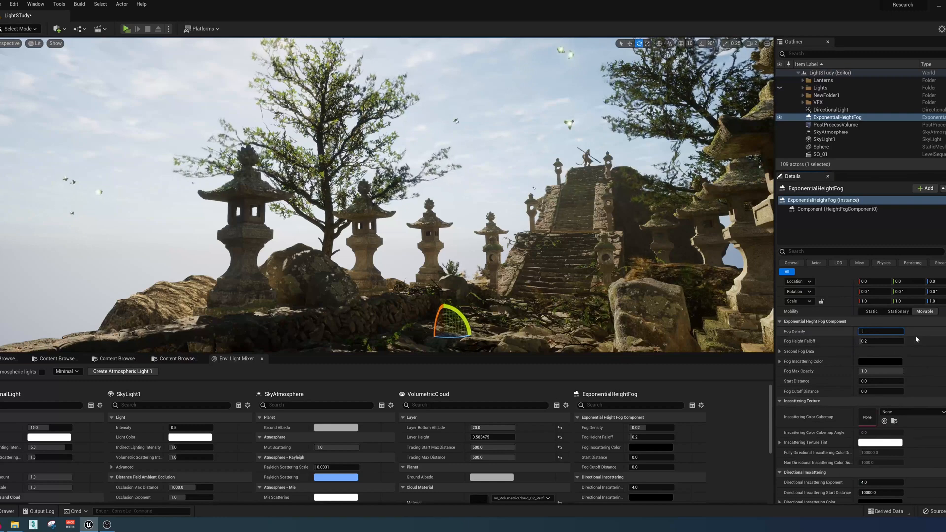
pyautogui.press('Return')
pyautogui.moveTo(473, 197); pyautogui.dragTo(530, 170, button='right')
pyautogui.press('w')
# Try volumetric fog scattering distributions of about 0.45 and 0.9, and examine the glow around the sun.
pyautogui.scroll(-5, 859, 323)
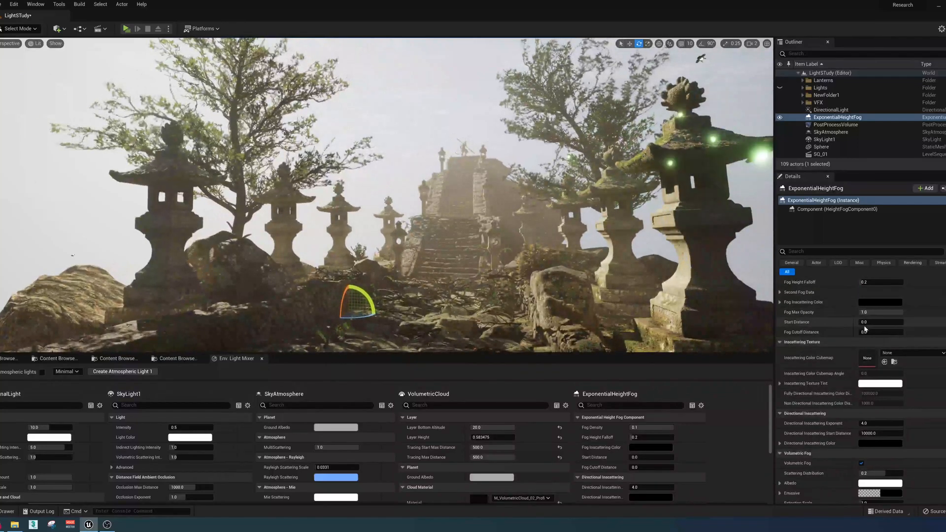
pyautogui.scroll(-4, 862, 327)
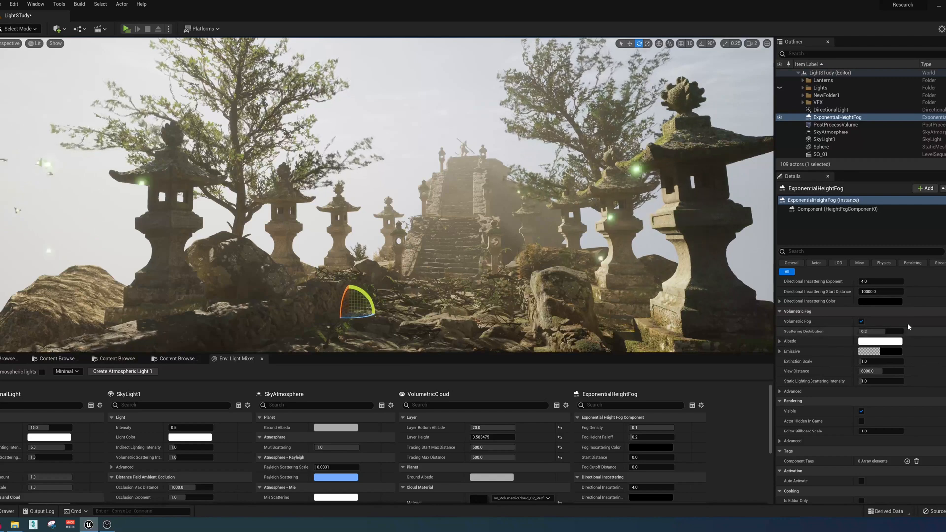
pyautogui.moveTo(887, 331); pyautogui.dragTo(904, 331)
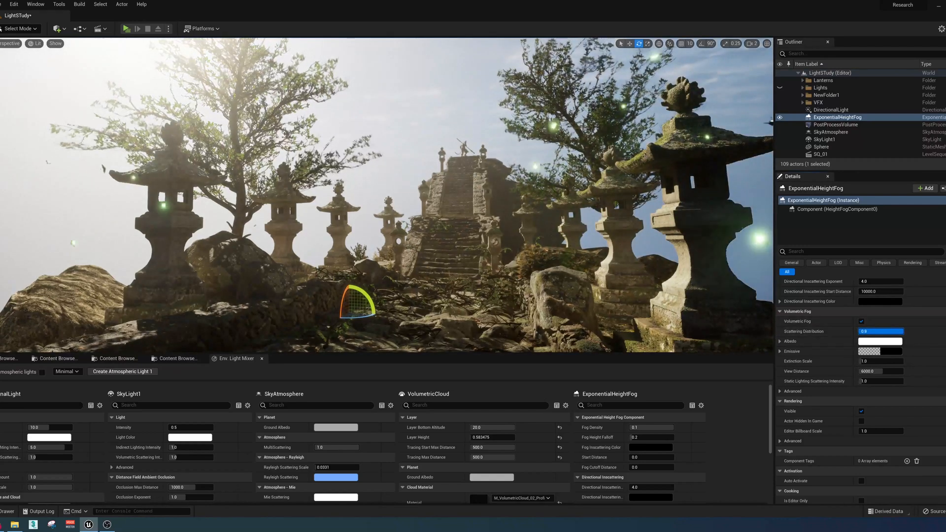
pyautogui.moveTo(887, 331)
pyautogui.mouseDown()
pyautogui.moveTo(861, 331)
pyautogui.moveTo(886, 331)
pyautogui.mouseUp()
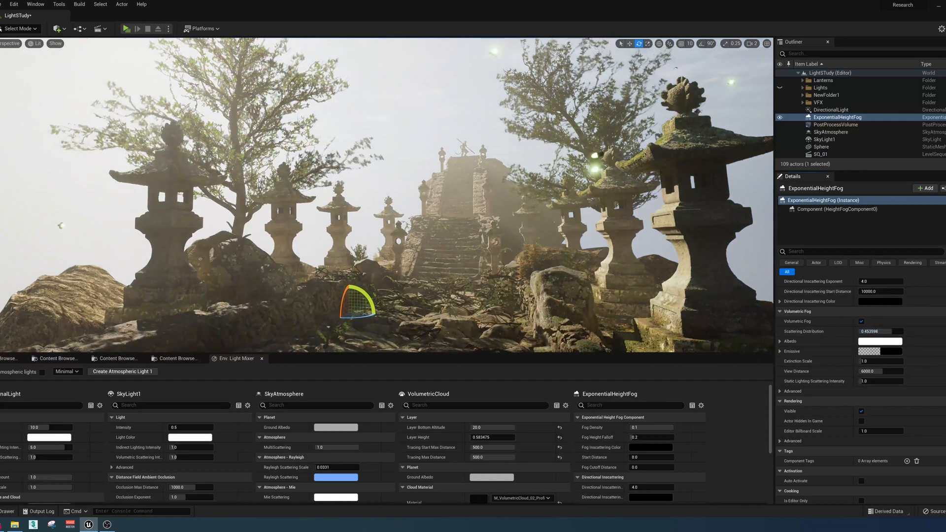
pyautogui.moveTo(888, 329); pyautogui.dragTo(902, 331)
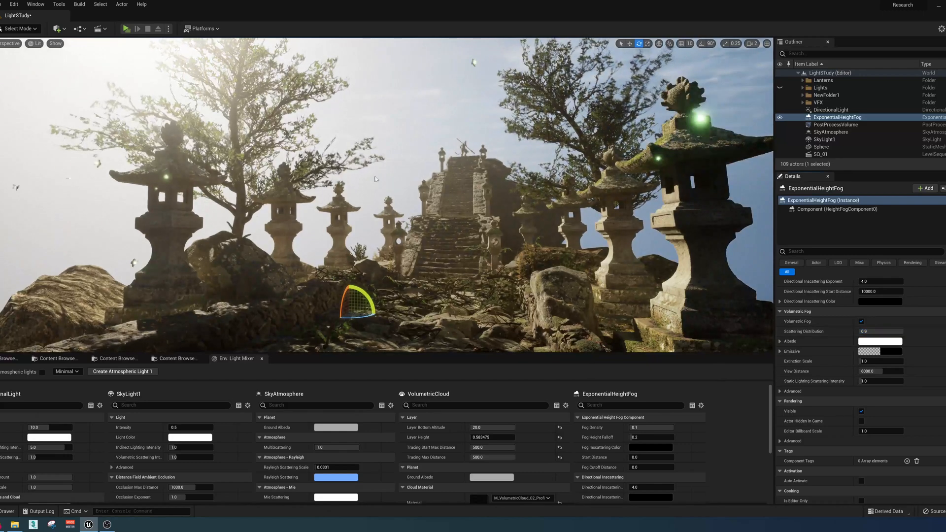
pyautogui.moveTo(387, 195); pyautogui.dragTo(458, 124, button='right')
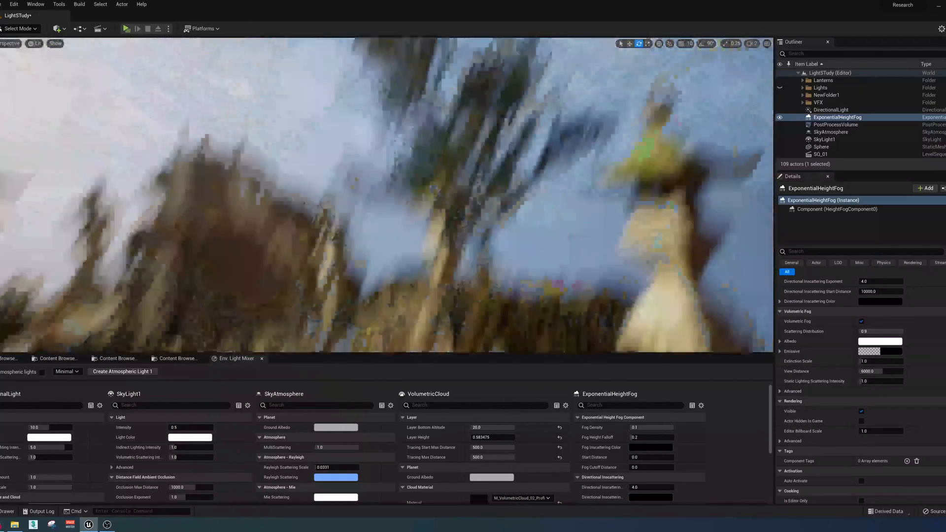
# Set the volumetric fog's scattering distribution to -0.9 and examine the fog from several directions around the rock island.
pyautogui.moveTo(458, 123); pyautogui.dragTo(434, 163, button='right')
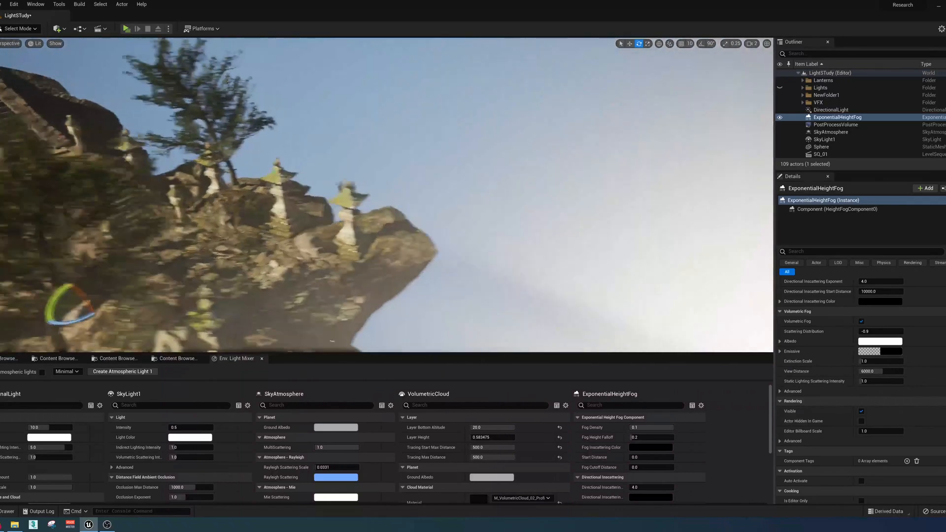
pyautogui.moveTo(387, 195); pyautogui.dragTo(313, 212, button='right')
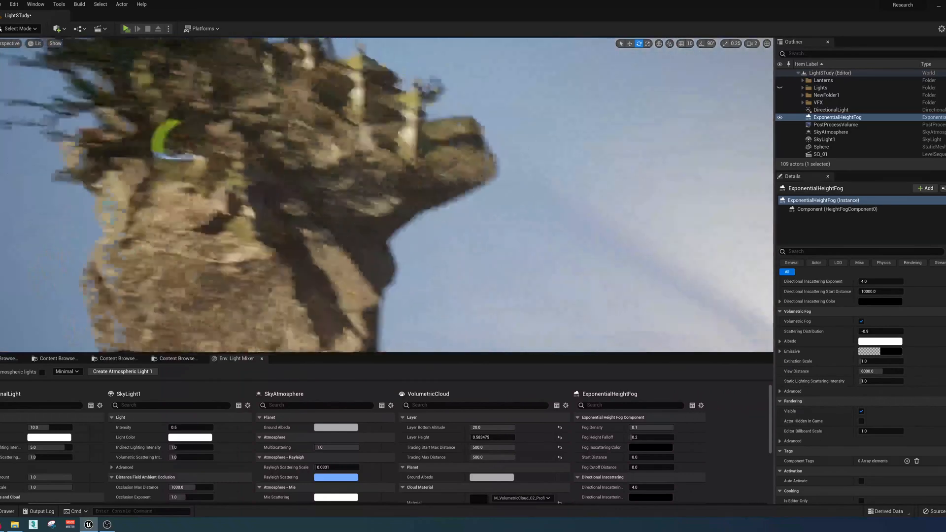
pyautogui.moveTo(386, 194); pyautogui.dragTo(475, 160, button='right')
pyautogui.moveTo(387, 194); pyautogui.dragTo(312, 216, button='right')
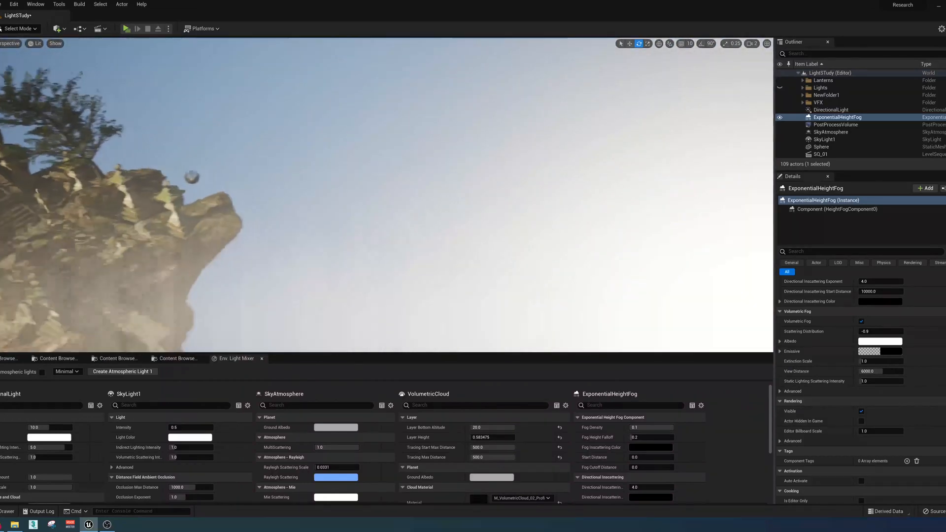
pyautogui.moveTo(387, 195); pyautogui.dragTo(308, 197, button='right')
pyautogui.moveTo(386, 195); pyautogui.dragTo(342, 163, button='right')
pyautogui.press('w')
pyautogui.moveTo(386, 194); pyautogui.dragTo(393, 223, button='right')
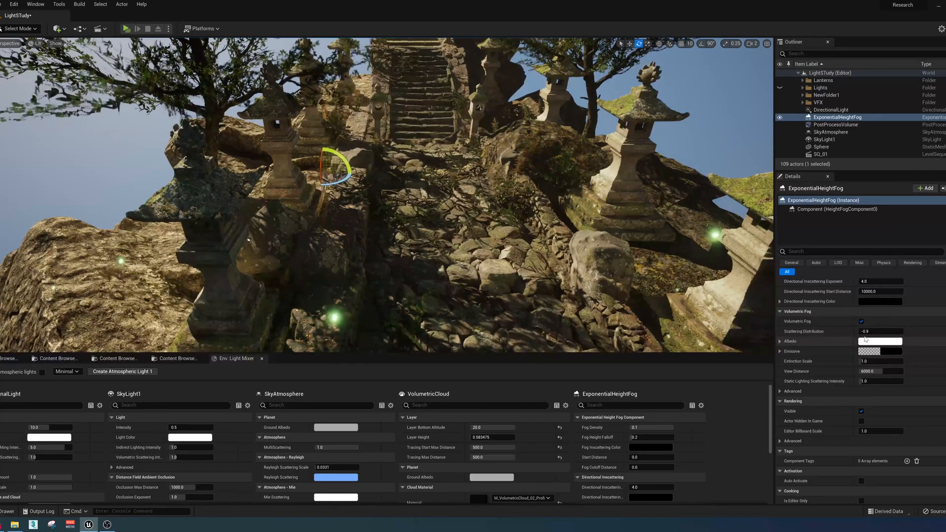
# Try volumetric fog scattering distributions of about -0.5 and -0.22 while viewing the lantern path towards the temple.
pyautogui.moveTo(872, 331); pyautogui.dragTo(882, 332)
pyautogui.moveTo(756, 85); pyautogui.dragTo(756, 55, button='right')
pyautogui.moveTo(693, 295); pyautogui.dragTo(692, 295, button='right')
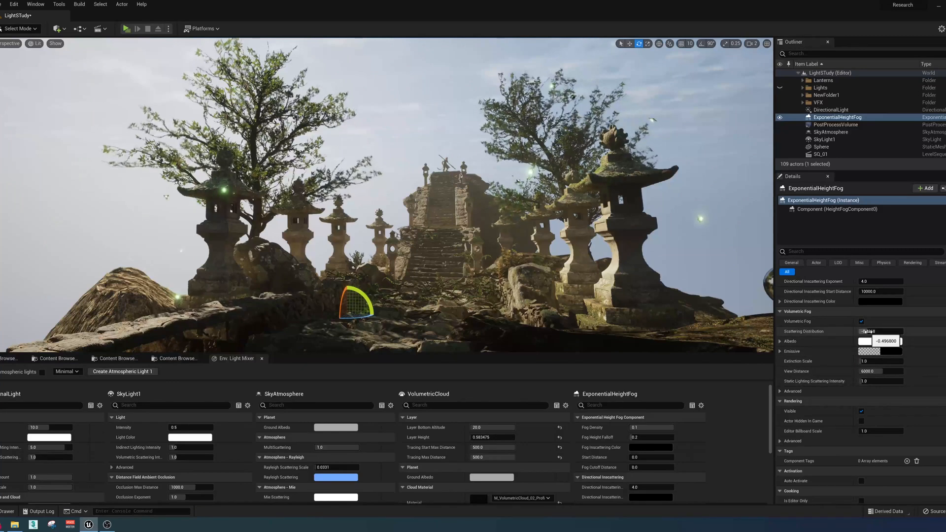
pyautogui.moveTo(880, 331)
pyautogui.mouseDown()
pyautogui.moveTo(889, 331)
pyautogui.moveTo(869, 331)
pyautogui.moveTo(900, 331)
pyautogui.moveTo(877, 331)
pyautogui.mouseUp()
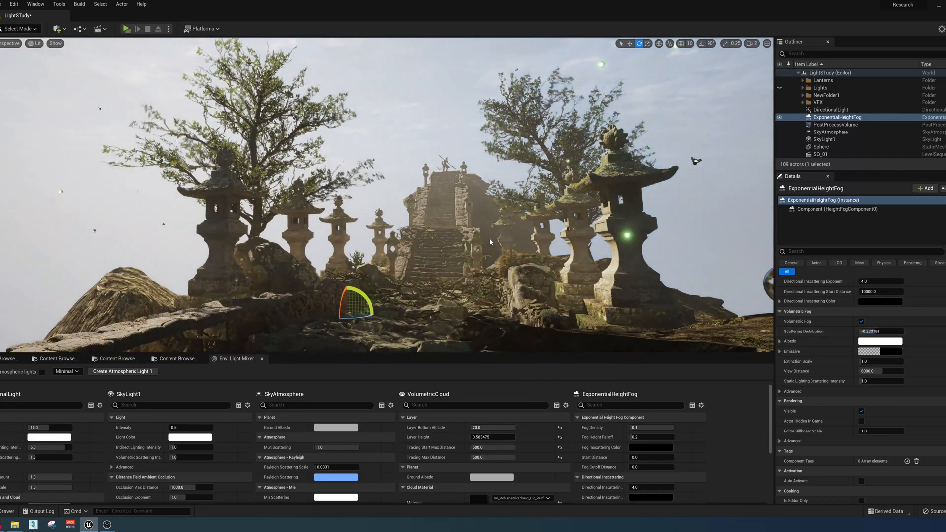
# Set the volumetric fog's scattering distribution to about 0.76 and view the lanterns and stairs against the sun.
pyautogui.scroll(10, 887, 345)
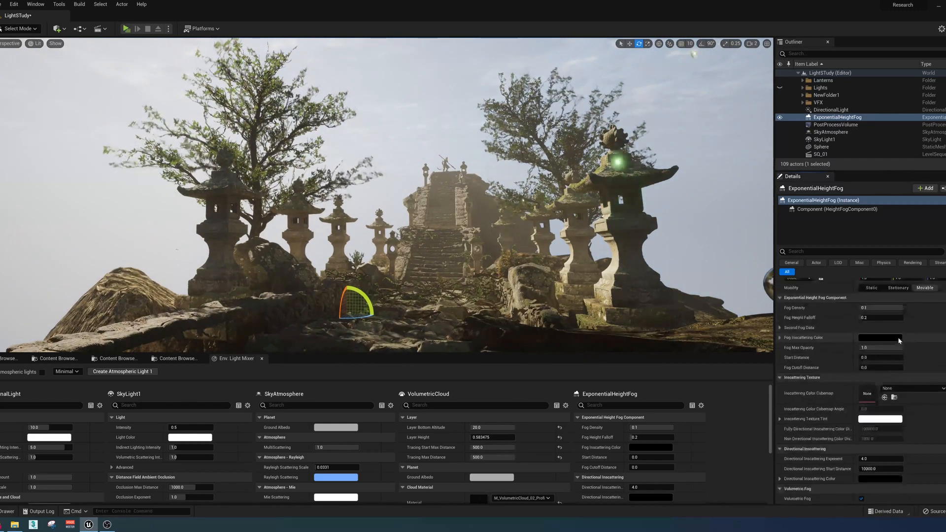
pyautogui.moveTo(690, 295); pyautogui.dragTo(737, 249, button='right')
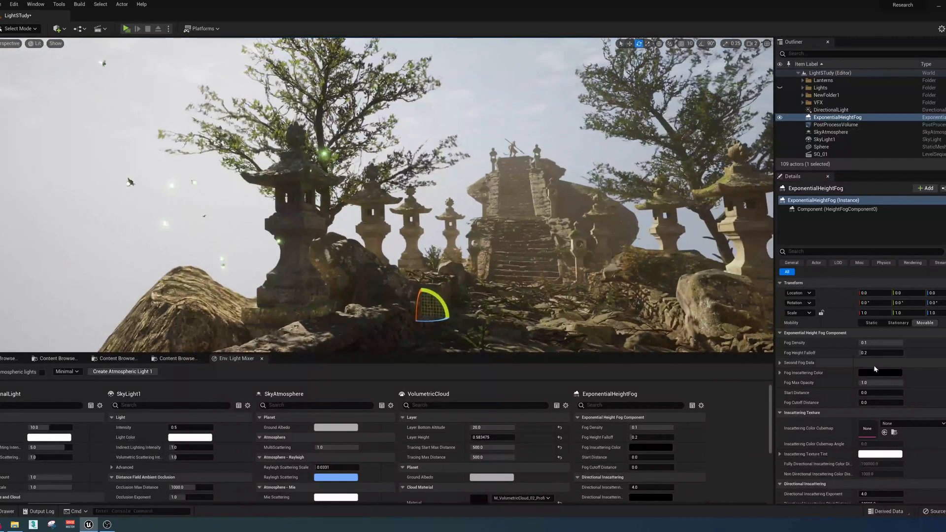
pyautogui.scroll(-15, 907, 339)
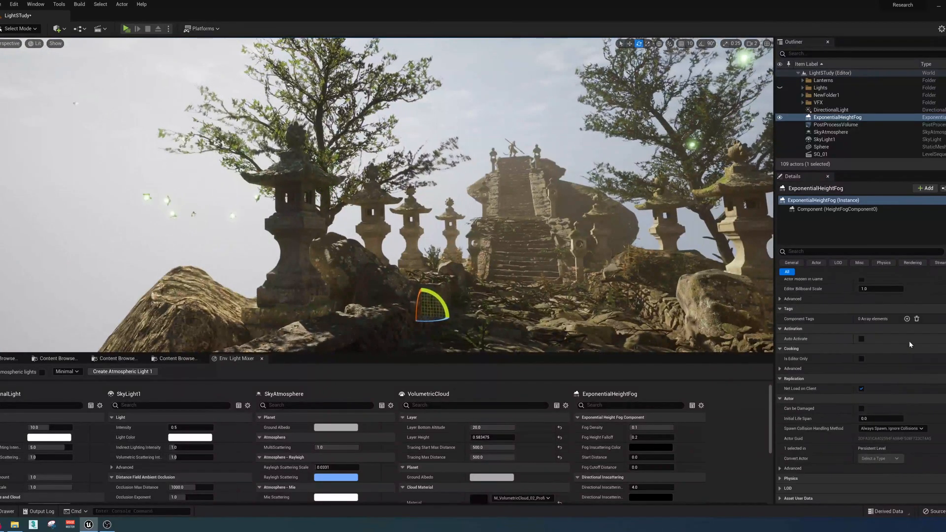
pyautogui.scroll(6, 905, 346)
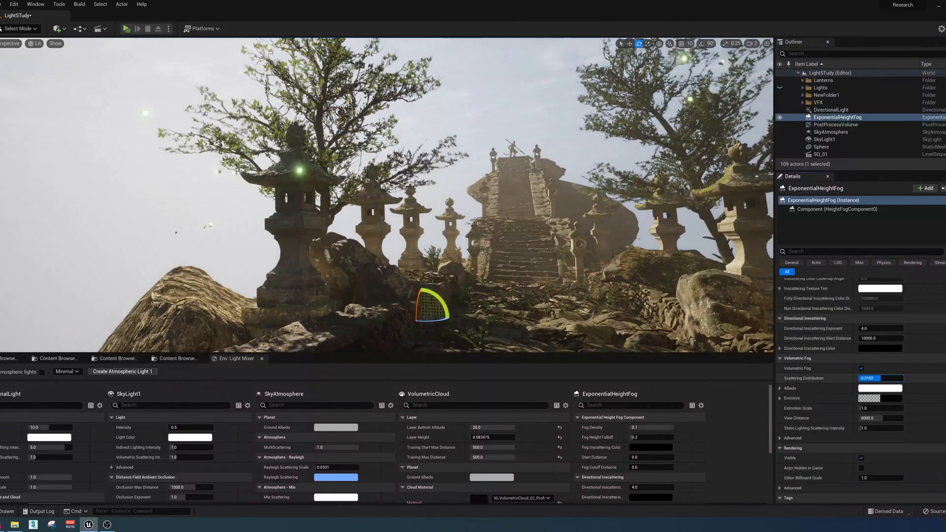
pyautogui.moveTo(882, 378); pyautogui.dragTo(903, 378)
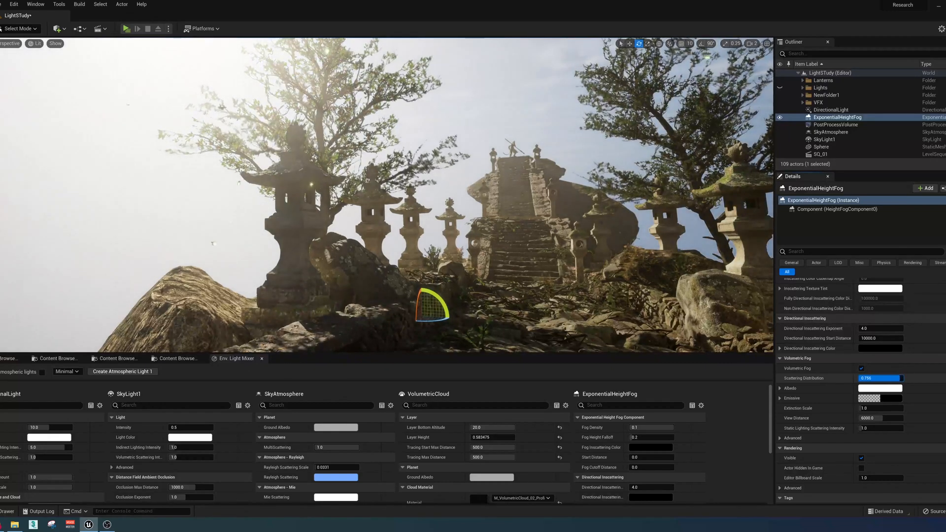
pyautogui.moveTo(454, 190); pyautogui.dragTo(552, 169, button='right')
pyautogui.press('w')
pyautogui.press('s')
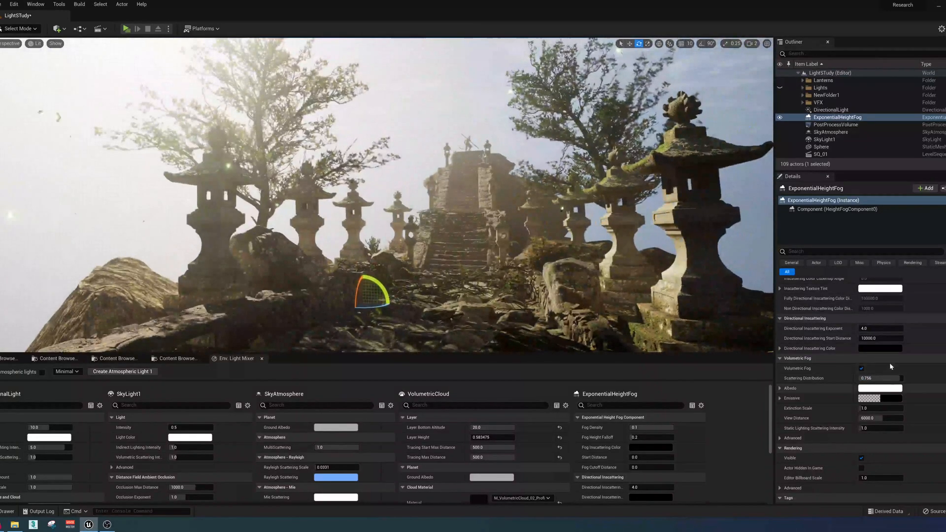
# Set the height fog's density to 0.03 and view the path from farther back.
pyautogui.scroll(5, 890, 365)
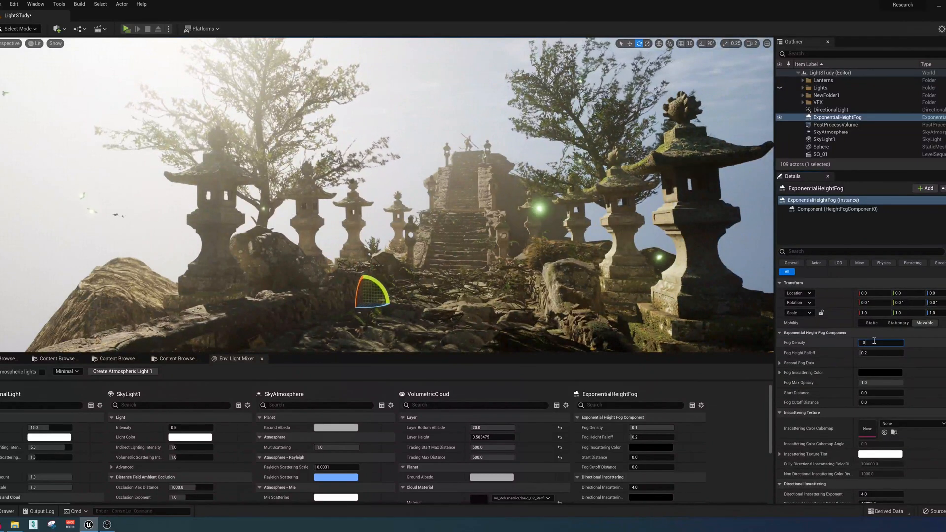
pyautogui.write('.03')
pyautogui.press('Return')
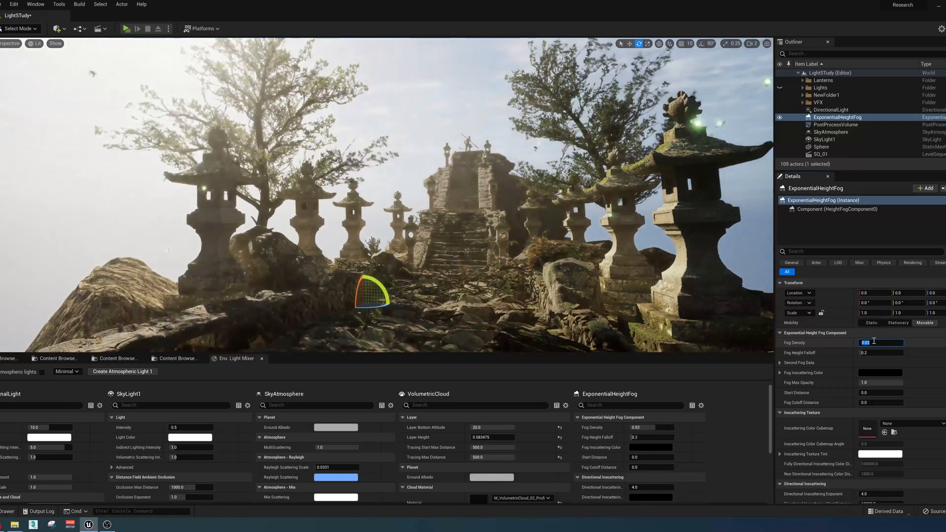
pyautogui.moveTo(480, 214); pyautogui.dragTo(399, 177, button='right')
pyautogui.press('s')
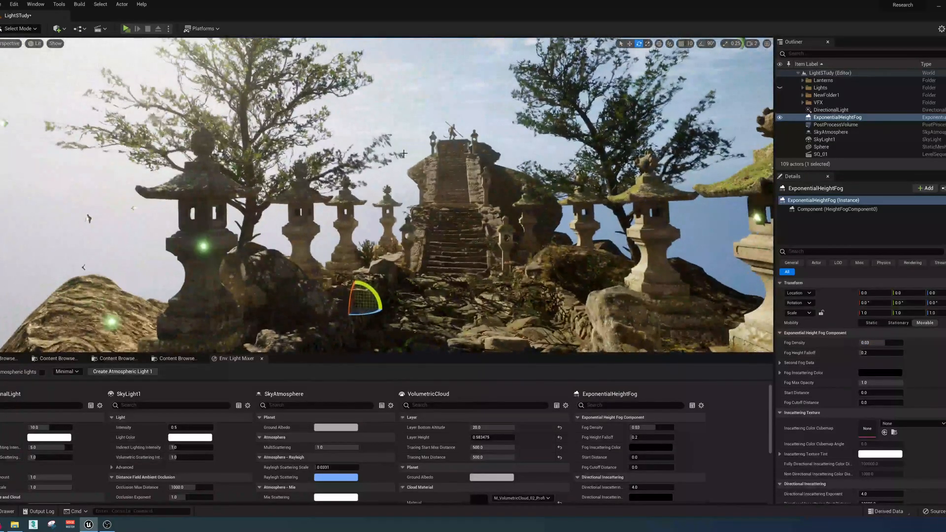
# Compare the scene with Volumetric Fog off and on, and examine the lantern path with the fog enabled.
pyautogui.scroll(-10, 838, 345)
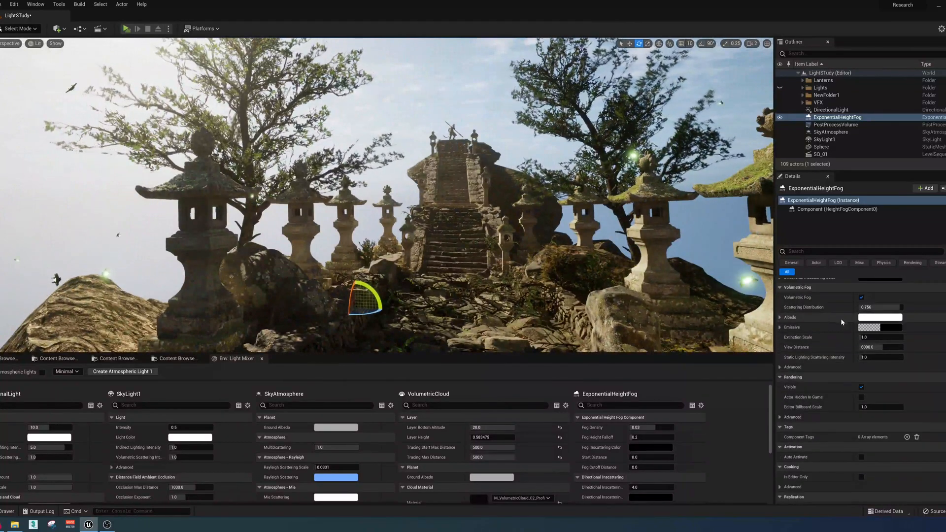
pyautogui.click(861, 297)
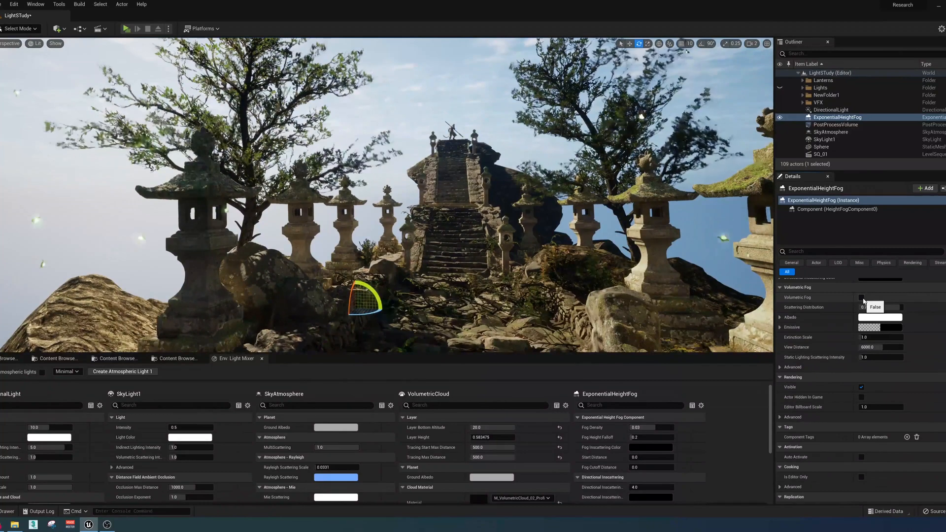
pyautogui.click(862, 298)
pyautogui.click(861, 298)
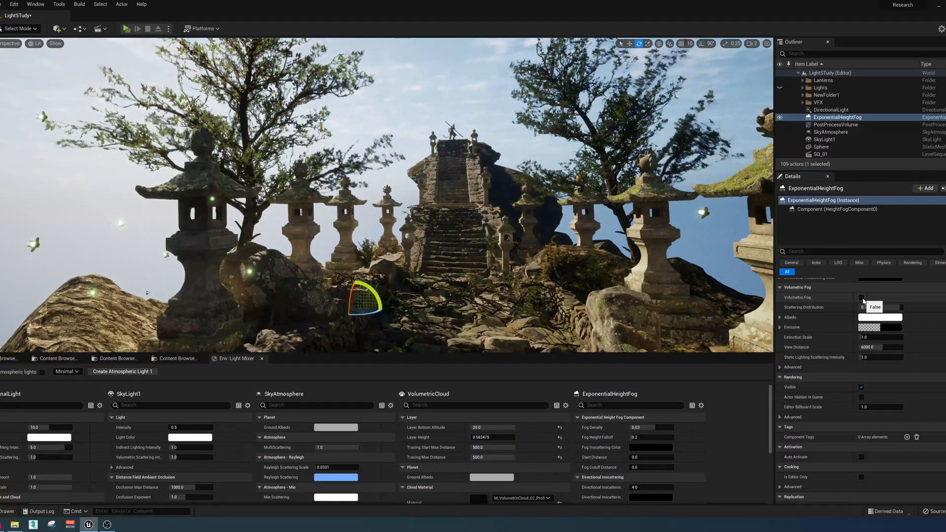
pyautogui.click(861, 298)
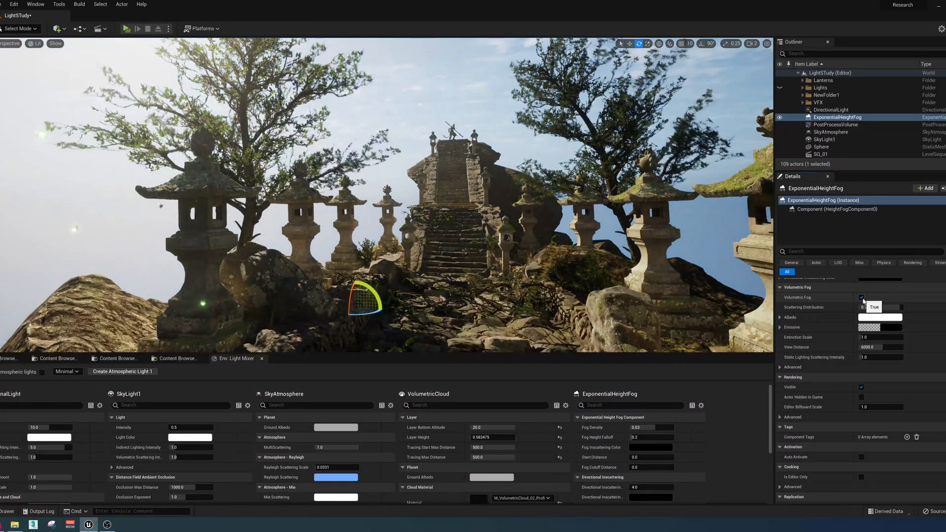
pyautogui.click(862, 298)
pyautogui.click(862, 299)
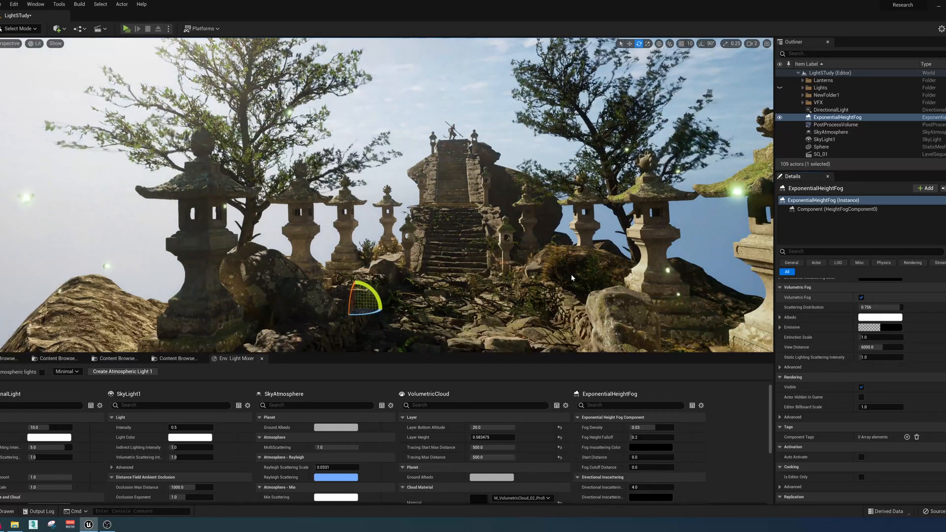
pyautogui.moveTo(572, 274); pyautogui.dragTo(569, 240, button='right')
pyautogui.moveTo(450, 257); pyautogui.dragTo(449, 285, button='right')
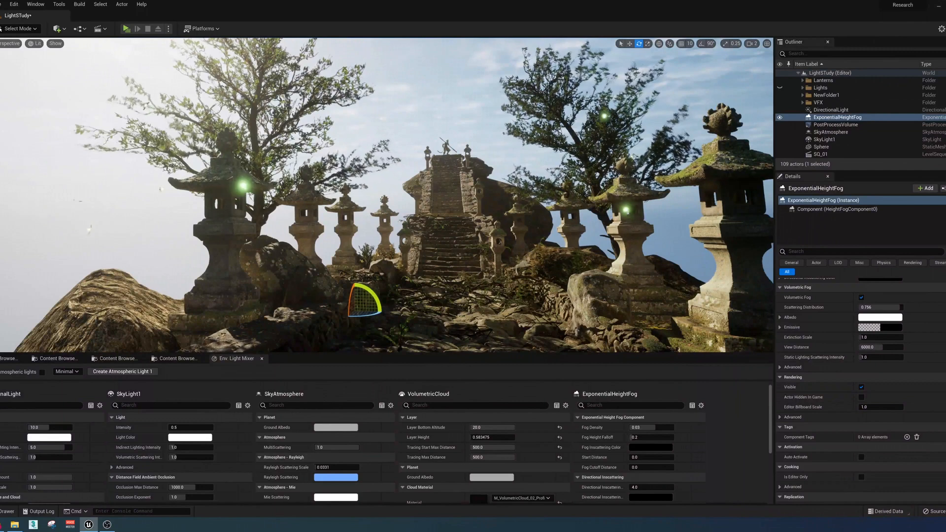
pyautogui.moveTo(403, 204); pyautogui.dragTo(352, 198, button='right')
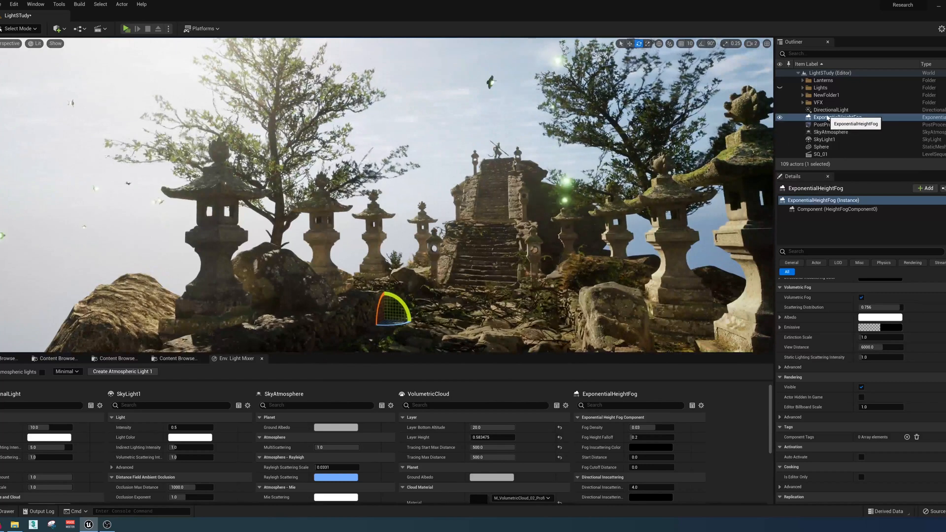
# Select the directional light and look through its light, shadow, atmosphere and cloud settings.
pyautogui.click(831, 110)
pyautogui.scroll(-10, 876, 332)
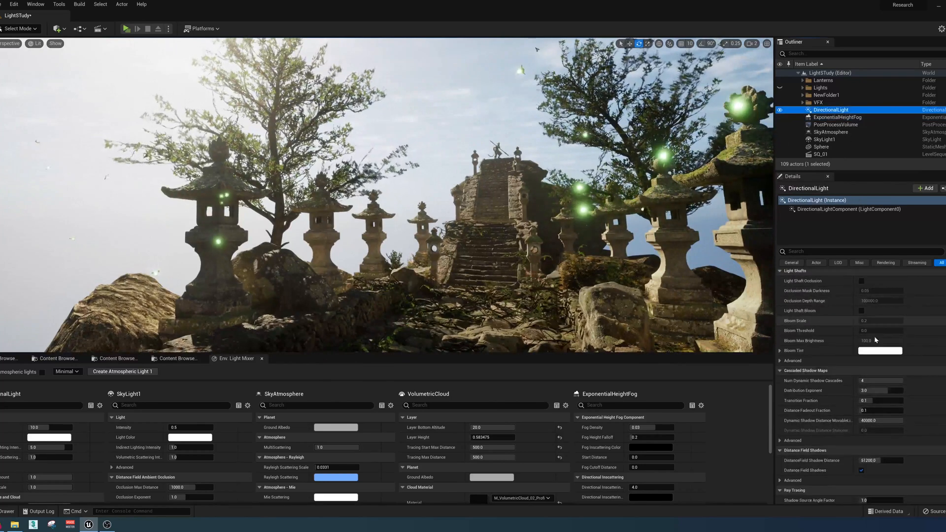
pyautogui.scroll(-5, 879, 330)
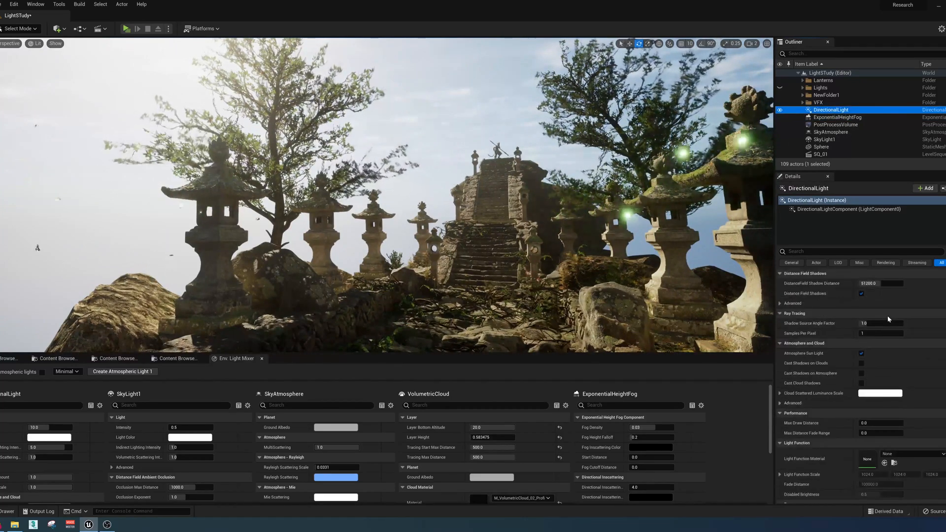
pyautogui.scroll(-4, 882, 312)
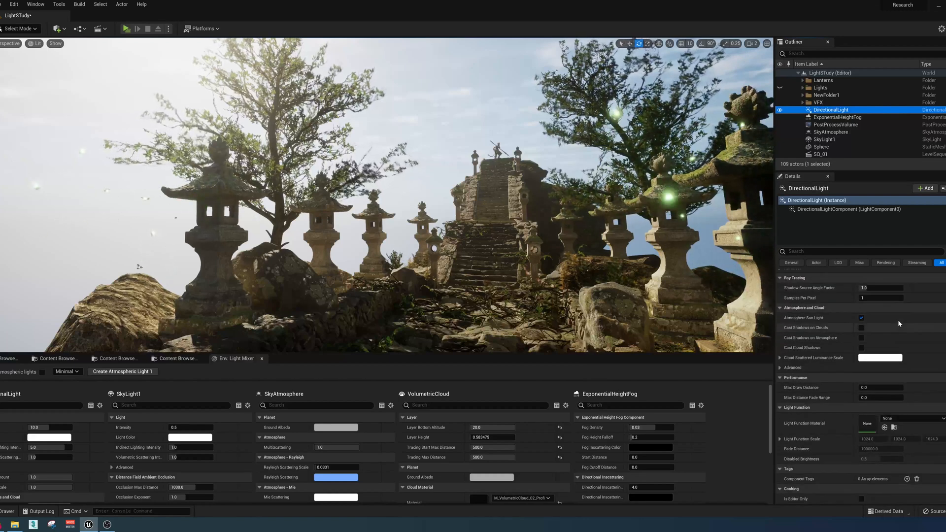
pyautogui.scroll(-3, 897, 320)
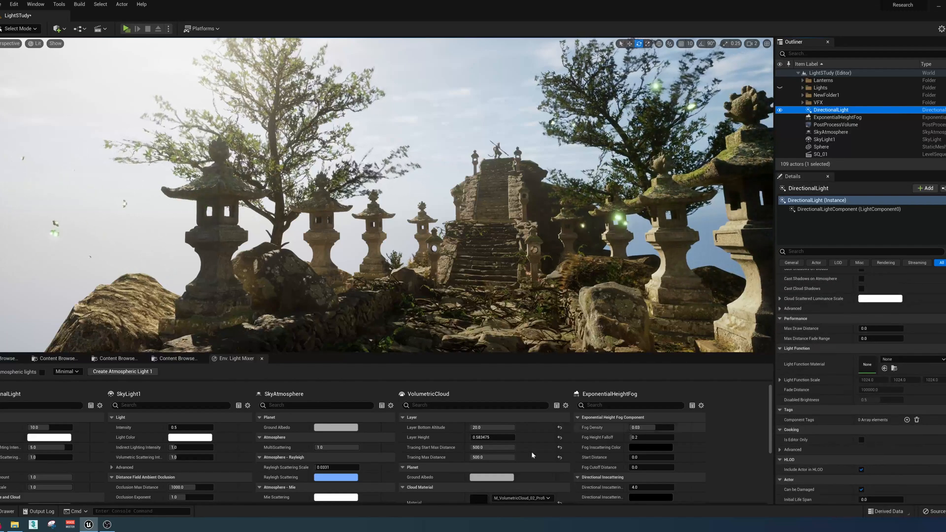
pyautogui.scroll(-4, 863, 384)
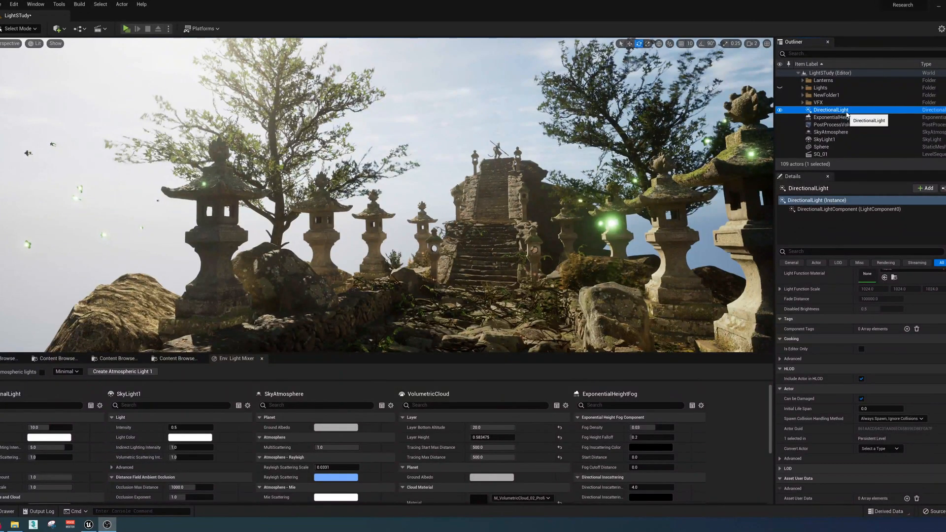
pyautogui.scroll(15, 851, 331)
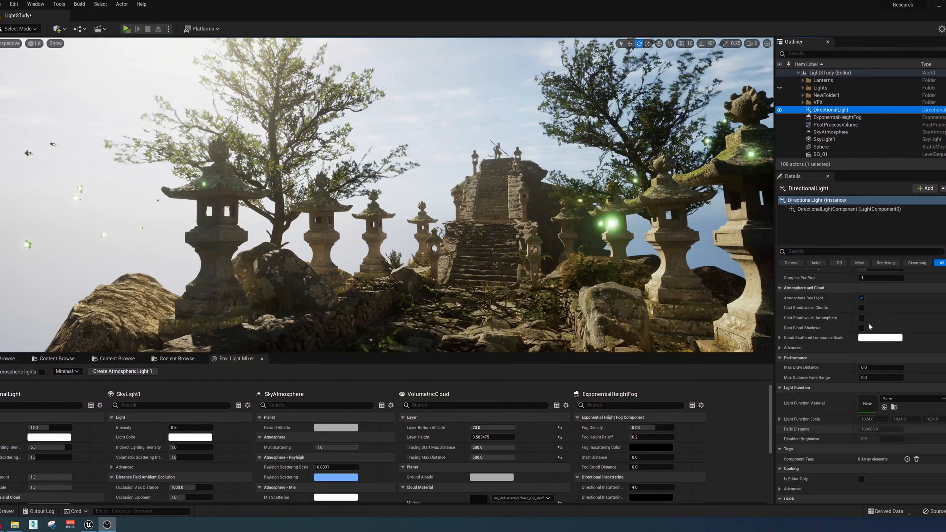
pyautogui.scroll(5, 886, 337)
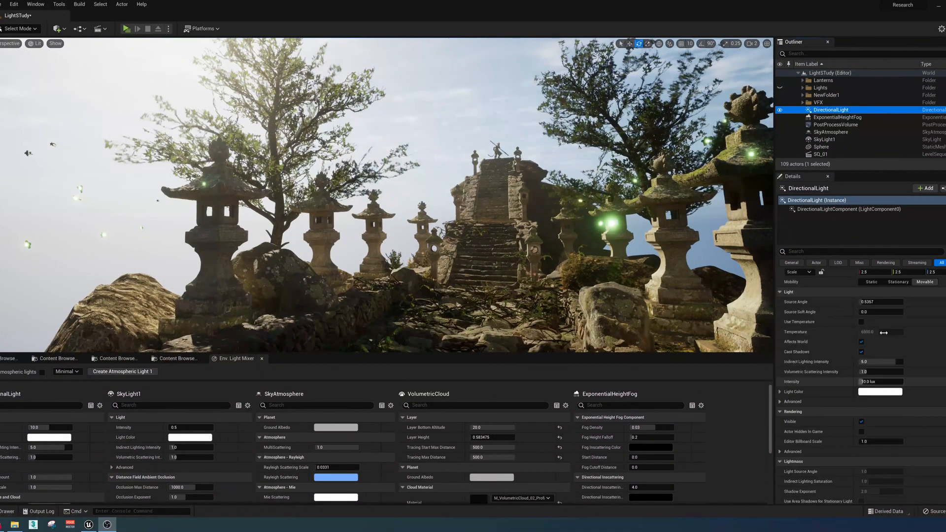
# Try a volumetric scattering intensity of 100 on the directional light and view the light shafts around the lanterns.
pyautogui.click(868, 373)
pyautogui.write('10')
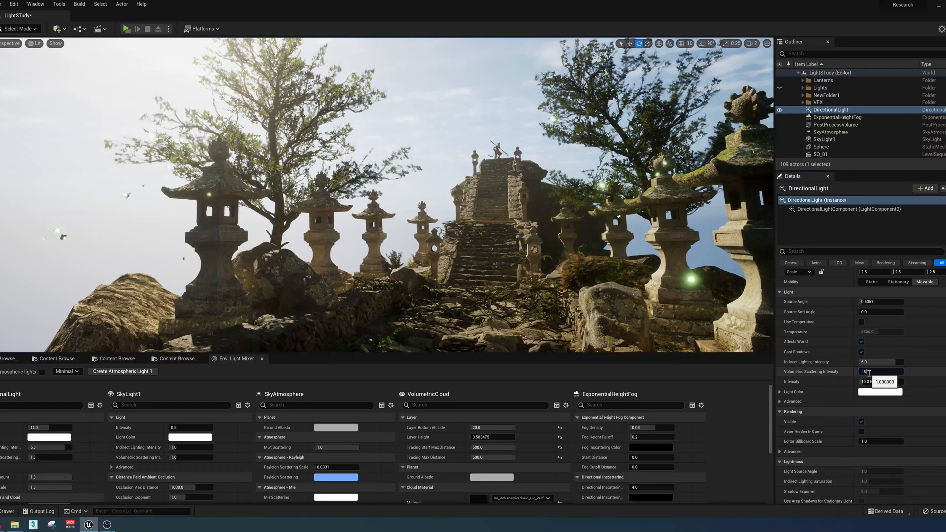
pyautogui.write('0')
pyautogui.press('Return')
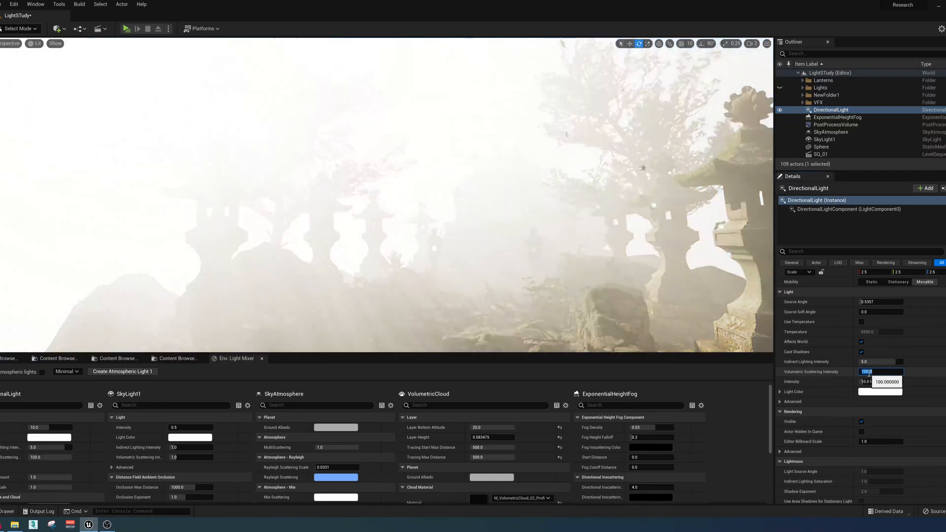
pyautogui.moveTo(552, 300); pyautogui.dragTo(405, 266, button='right')
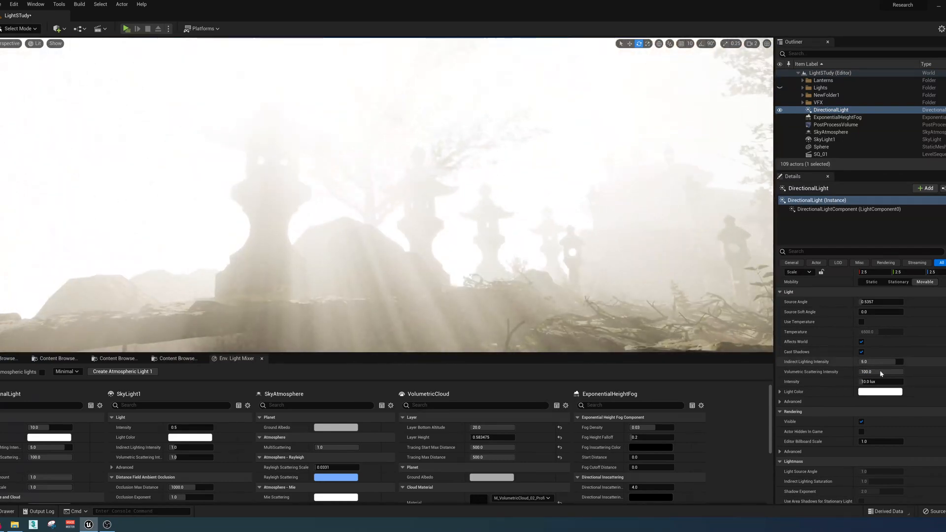
# Set the directional light's volumetric scattering intensity to 10 and view the light shafts along the temple path.
pyautogui.click(895, 373)
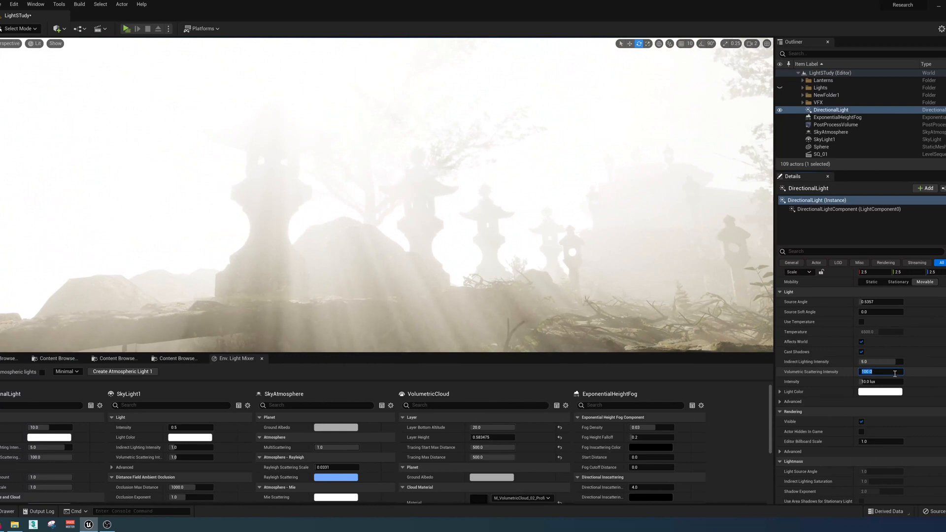
pyautogui.write('10')
pyautogui.press('Return')
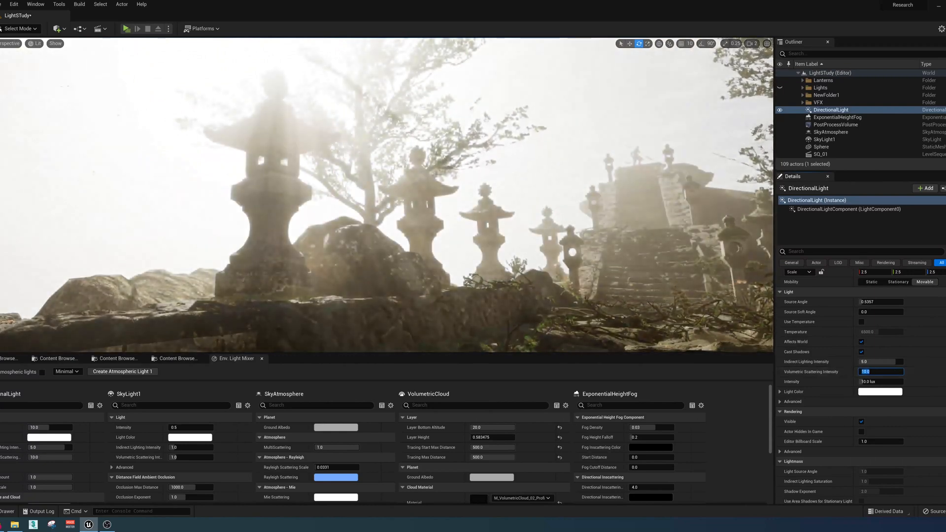
pyautogui.moveTo(493, 207); pyautogui.dragTo(512, 224, button='right')
pyautogui.press('w')
pyautogui.press('s')
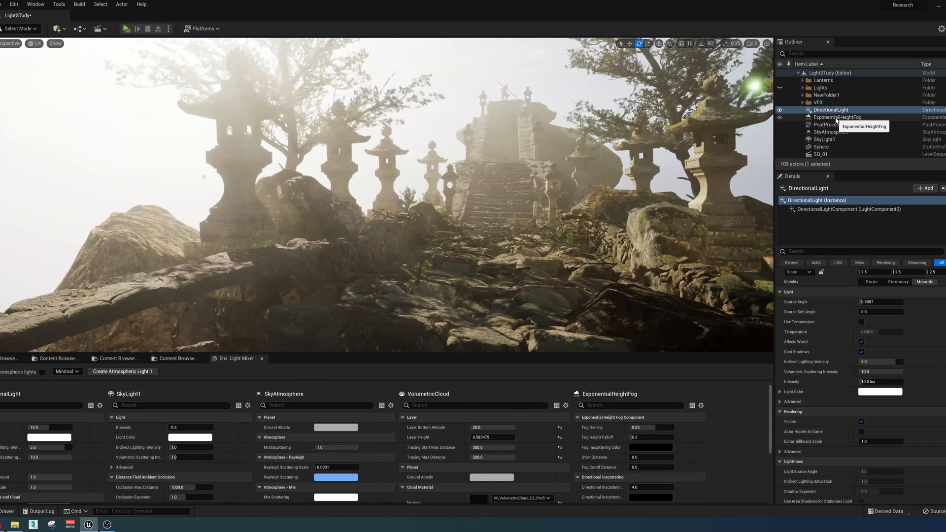
# Try an indirect lighting intensity of 2 on the directional light, view the lanterns, and set it to 1.
pyautogui.click(836, 119)
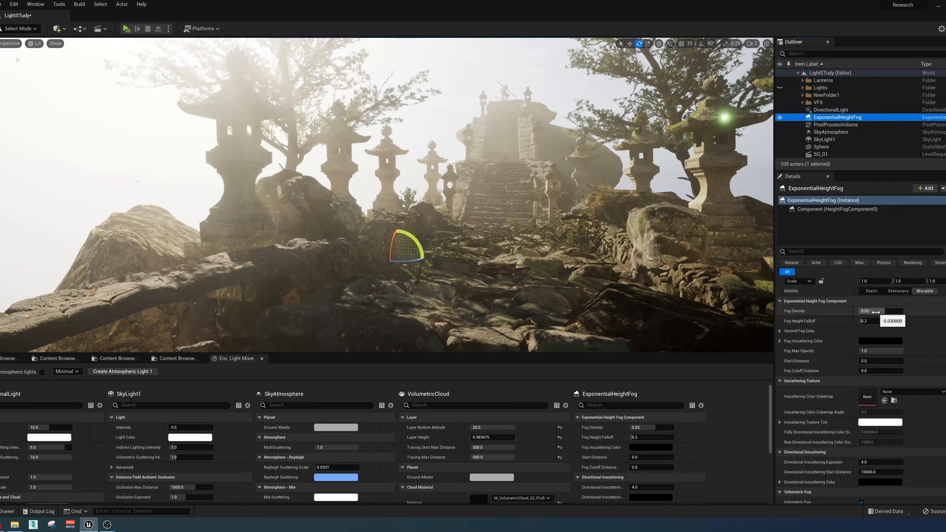
pyautogui.click(832, 110)
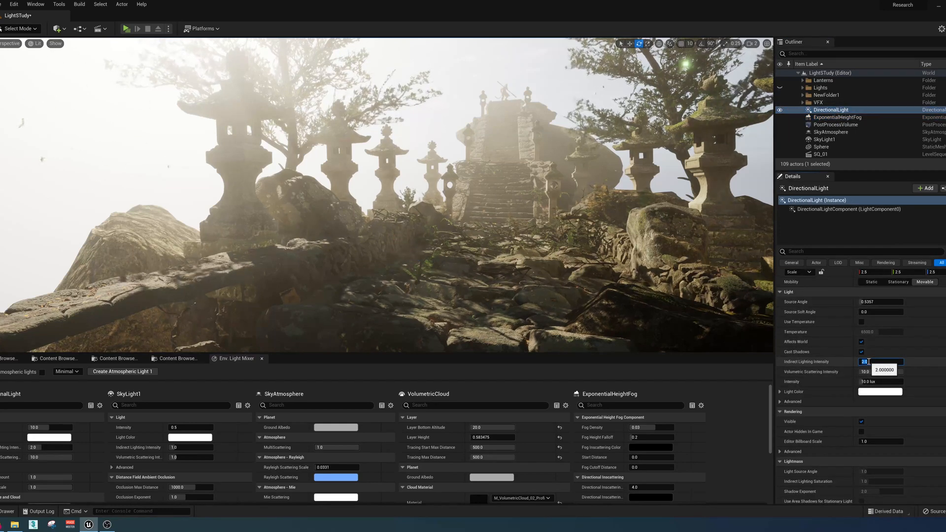
pyautogui.moveTo(596, 230)
pyautogui.mouseDown(button='right')
pyautogui.moveTo(596, 276)
pyautogui.moveTo(596, 217)
pyautogui.moveTo(596, 229)
pyautogui.mouseUp(button='right')
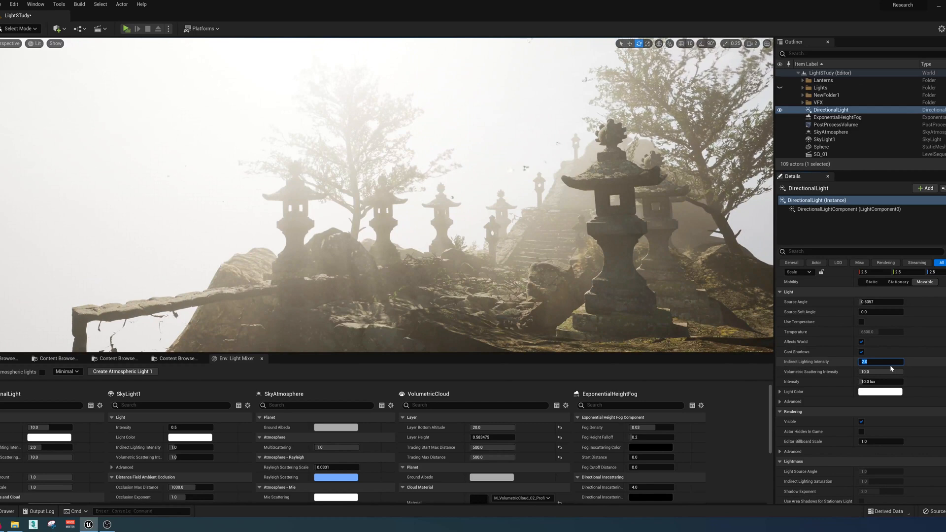
pyautogui.write('1')
# Try a volumetric scattering intensity of 2 on the directional light and view the lanterns and temple stairs.
pyautogui.click(882, 373)
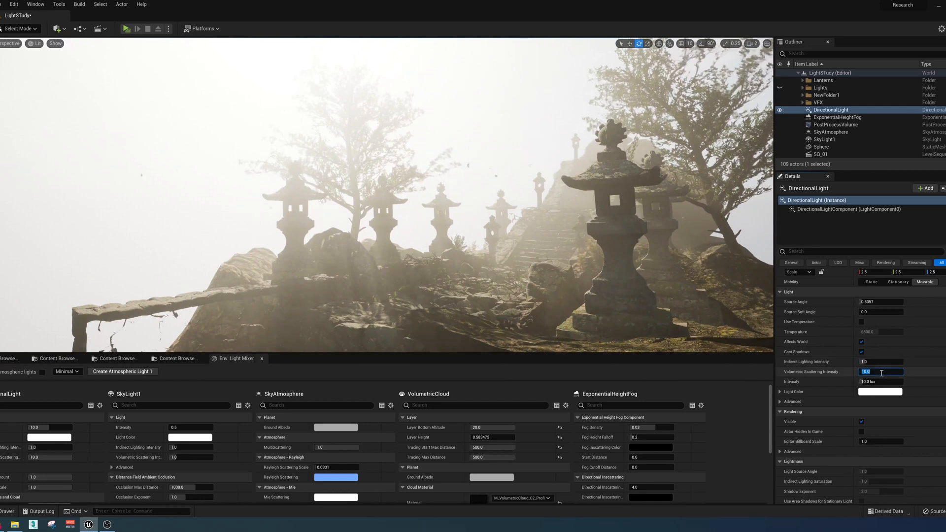
pyautogui.write('2')
pyautogui.press('Return')
pyautogui.moveTo(696, 187); pyautogui.dragTo(655, 187, button='right')
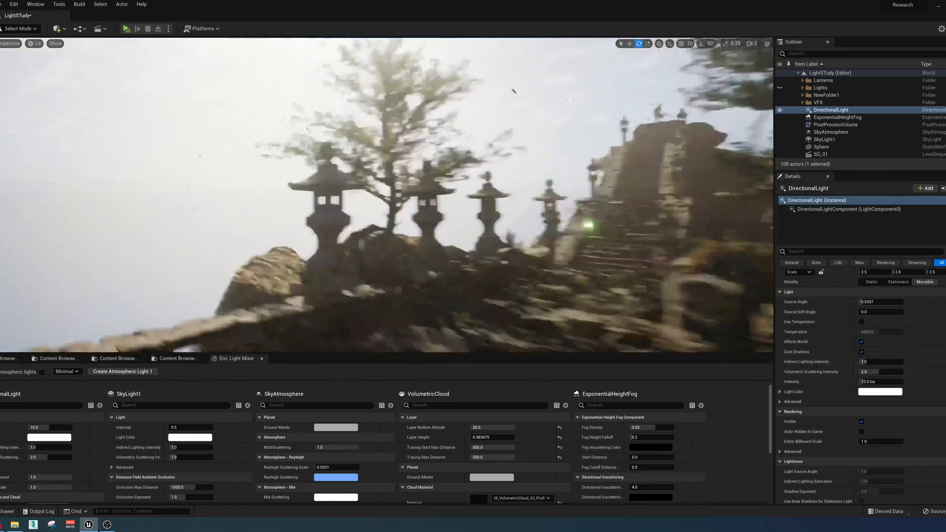
pyautogui.moveTo(387, 195); pyautogui.dragTo(345, 168, button='right')
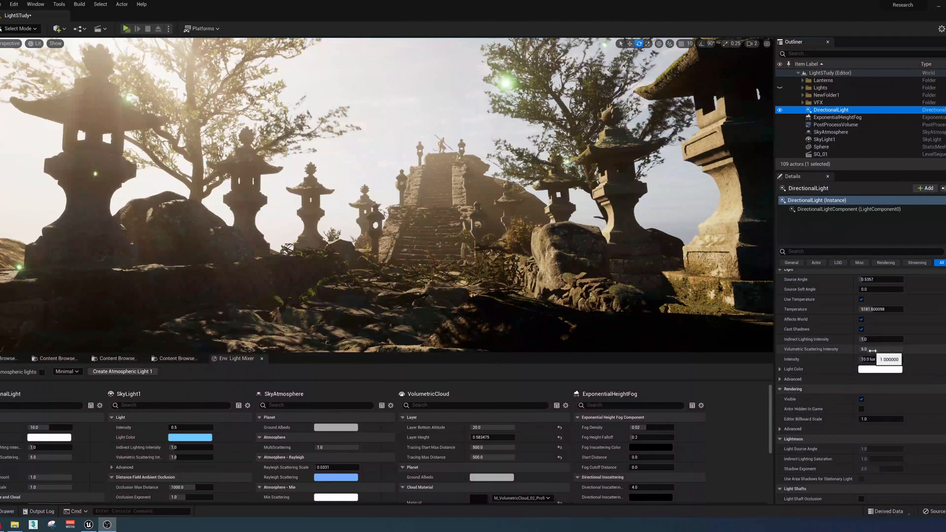
# Set the directional light's volumetric scattering intensity to 10 and view the light shafts around the lanterns and stairs.
pyautogui.click(873, 349)
pyautogui.write('10')
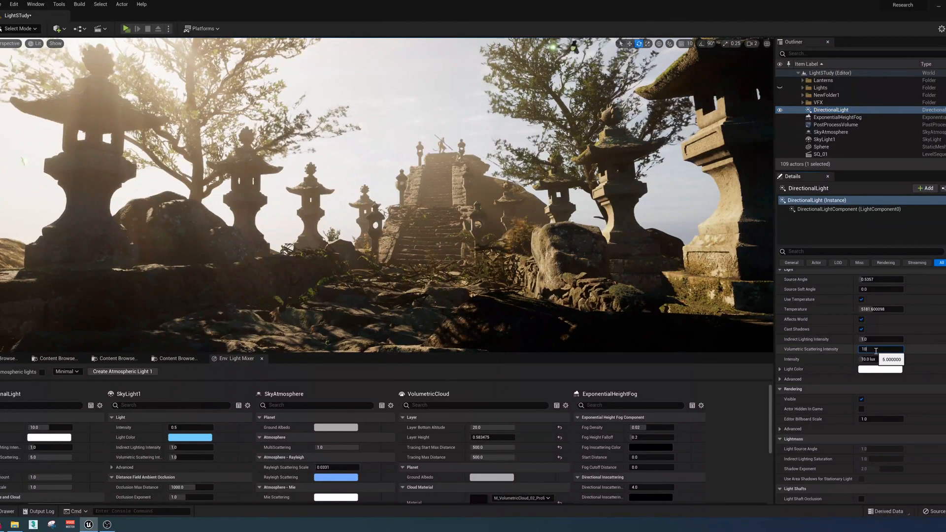
pyautogui.press('Return')
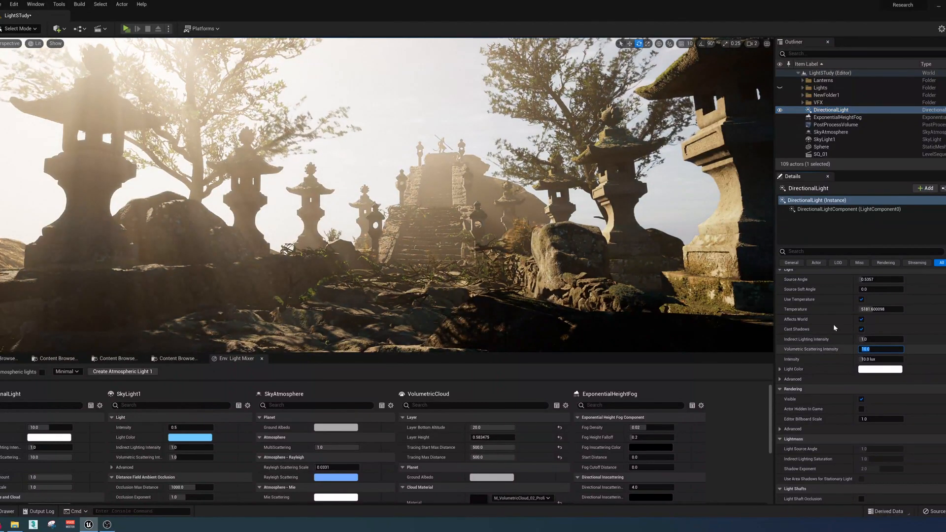
pyautogui.moveTo(387, 197); pyautogui.dragTo(168, 227, button='right')
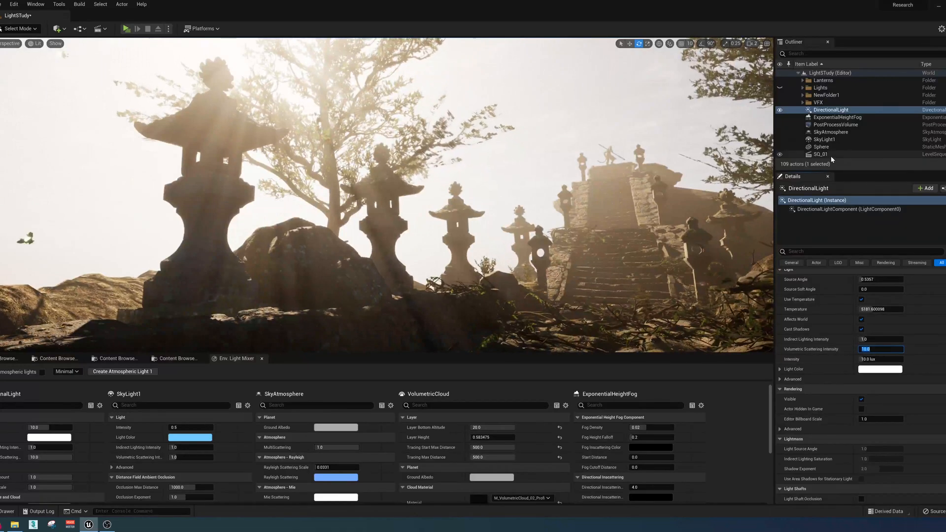
# Try different volumetric fog scattering distributions on the exponential height fog, set it to 0.9, and view the temple path.
pyautogui.click(850, 120)
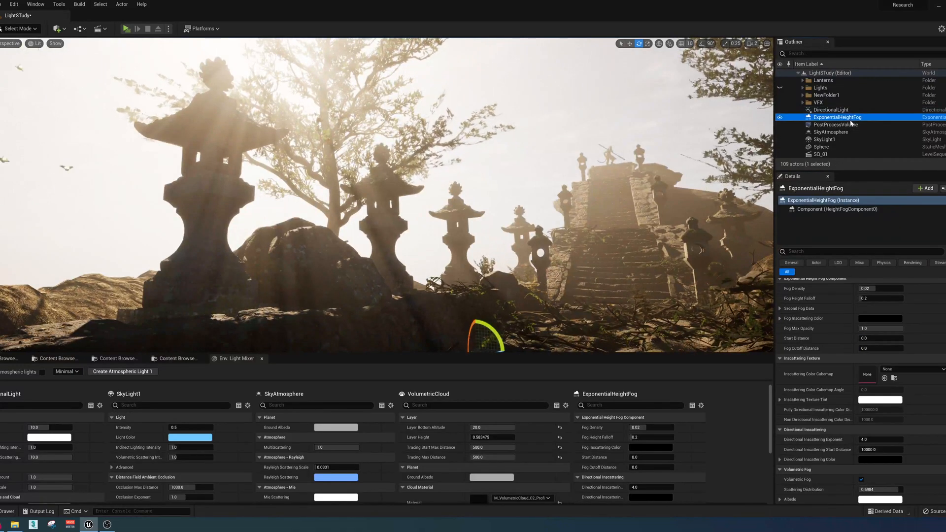
pyautogui.scroll(-8, 887, 335)
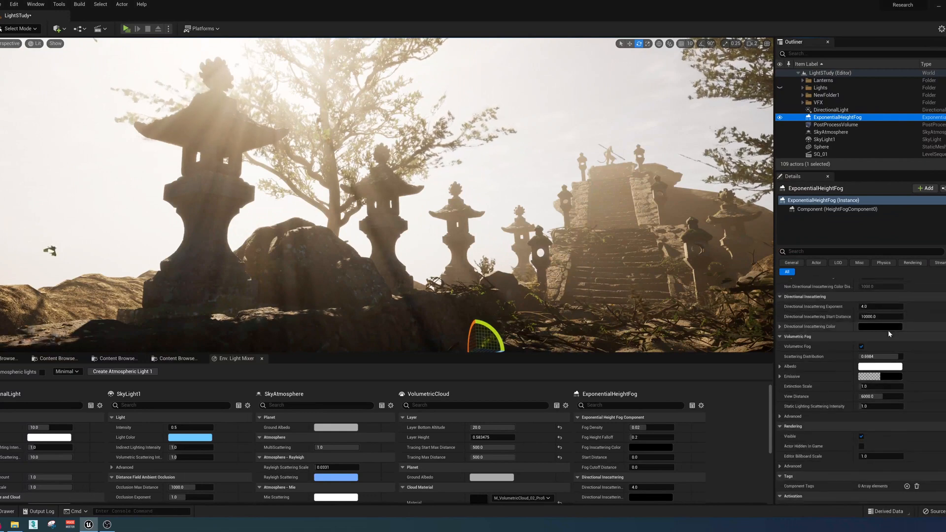
pyautogui.scroll(2, 873, 325)
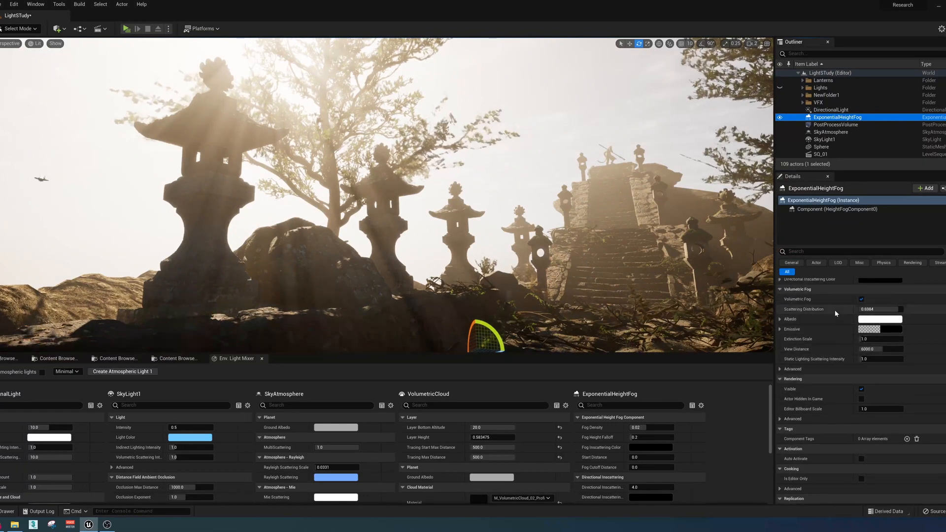
pyautogui.moveTo(895, 307)
pyautogui.mouseDown()
pyautogui.moveTo(867, 308)
pyautogui.moveTo(904, 309)
pyautogui.moveTo(891, 309)
pyautogui.mouseUp()
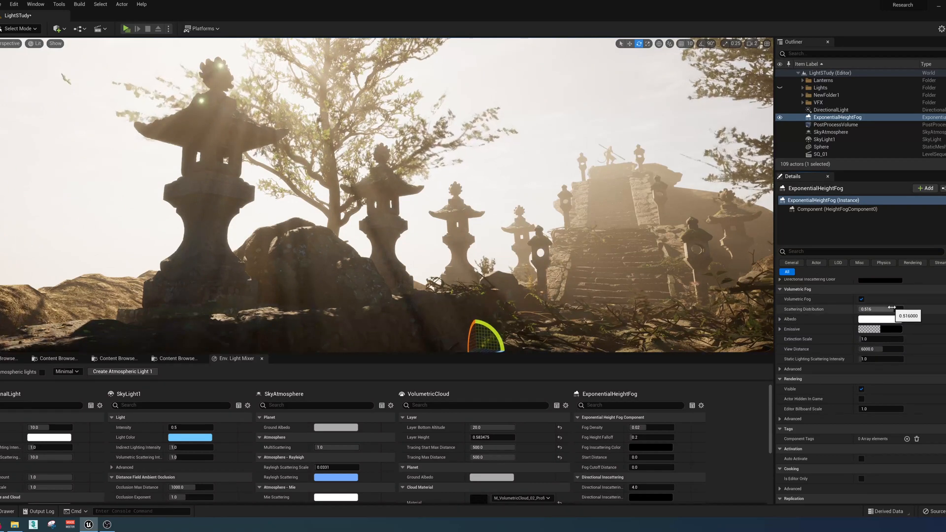
pyautogui.moveTo(881, 309)
pyautogui.mouseDown()
pyautogui.moveTo(867, 309)
pyautogui.moveTo(890, 309)
pyautogui.mouseUp()
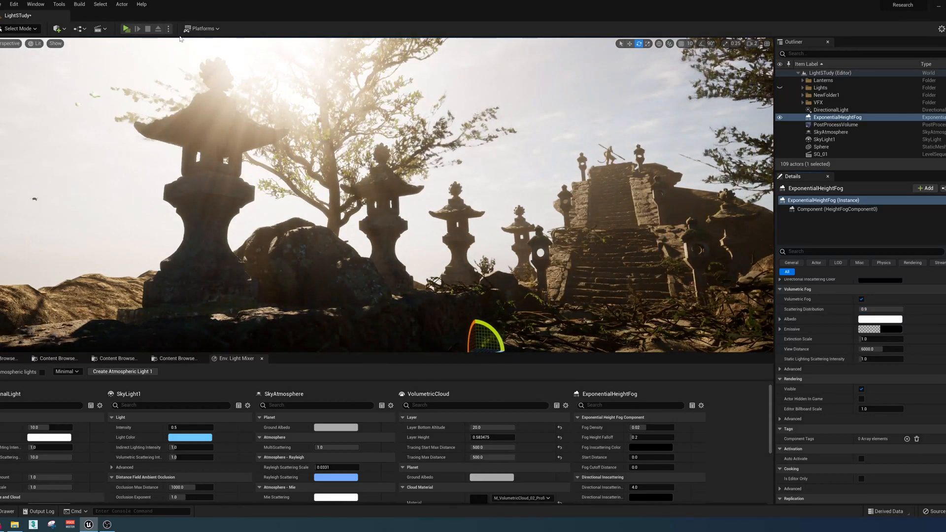
pyautogui.moveTo(387, 194); pyautogui.dragTo(419, 189, button='right')
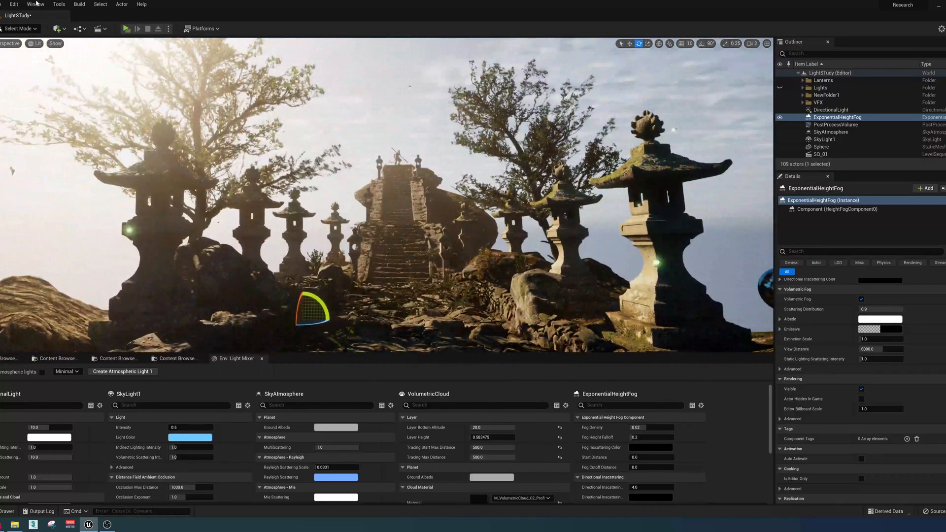
# View the scene through the Cine Camera Actor of sequence SQ_01 and try the fog's scattering distribution there, ending at 0.9.
pyautogui.click(101, 28)
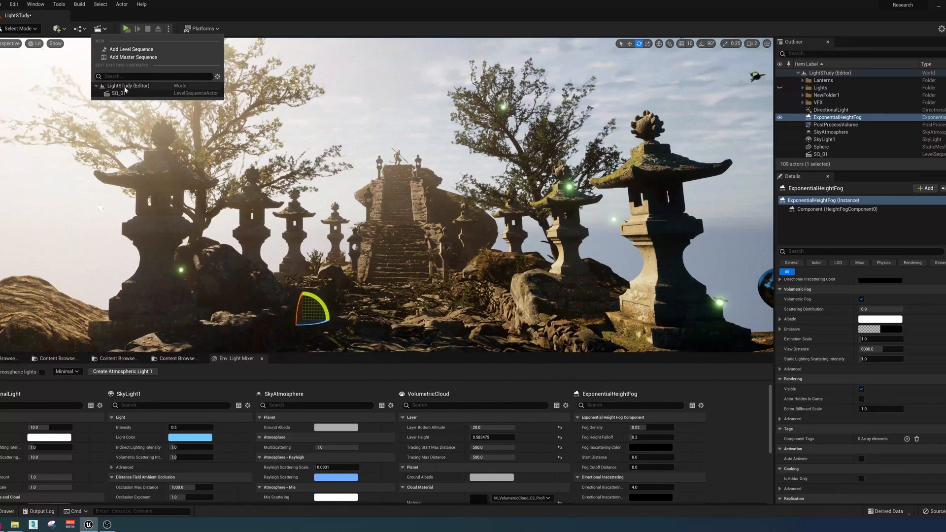
pyautogui.click(118, 93)
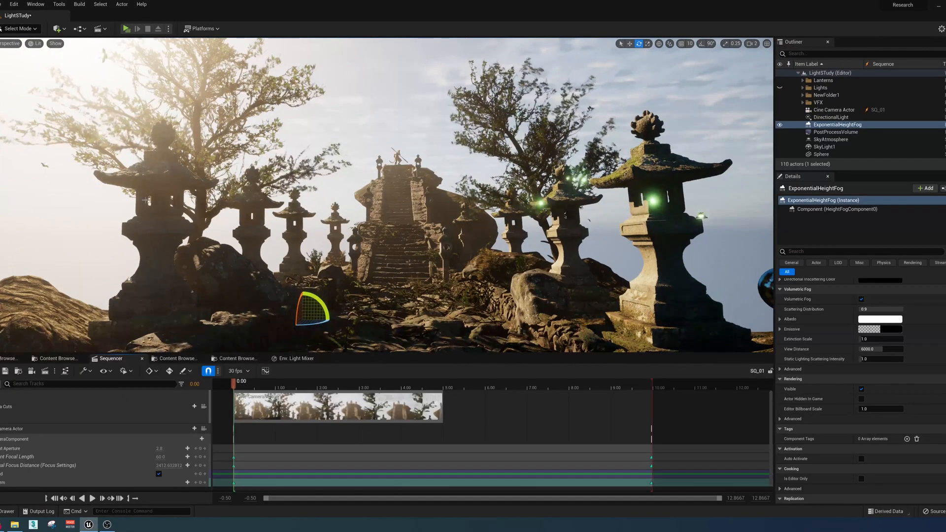
pyautogui.click(11, 44)
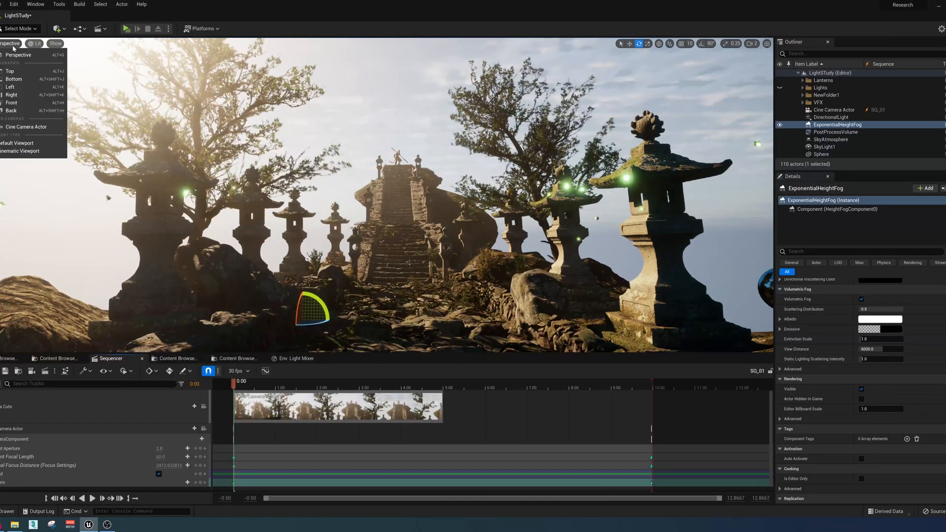
pyautogui.click(18, 127)
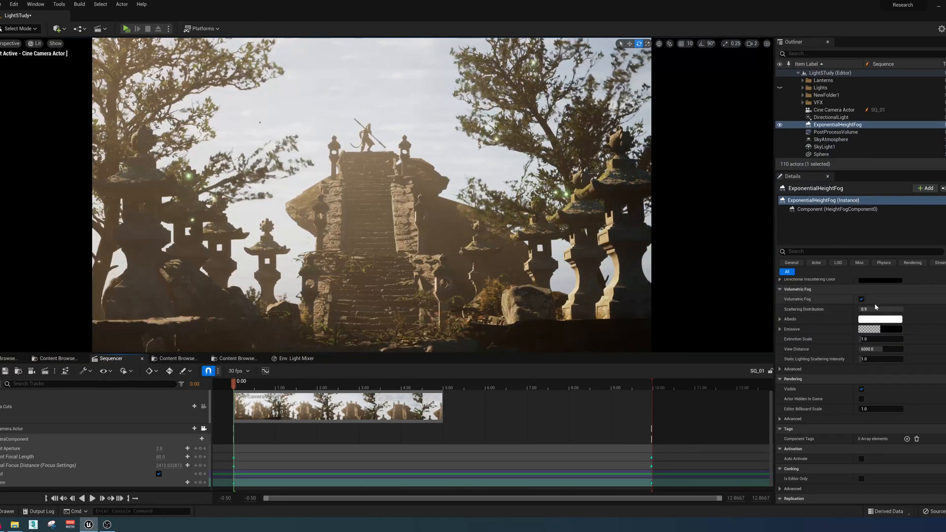
pyautogui.moveTo(887, 310)
pyautogui.mouseDown()
pyautogui.moveTo(855, 309)
pyautogui.moveTo(887, 310)
pyautogui.mouseUp()
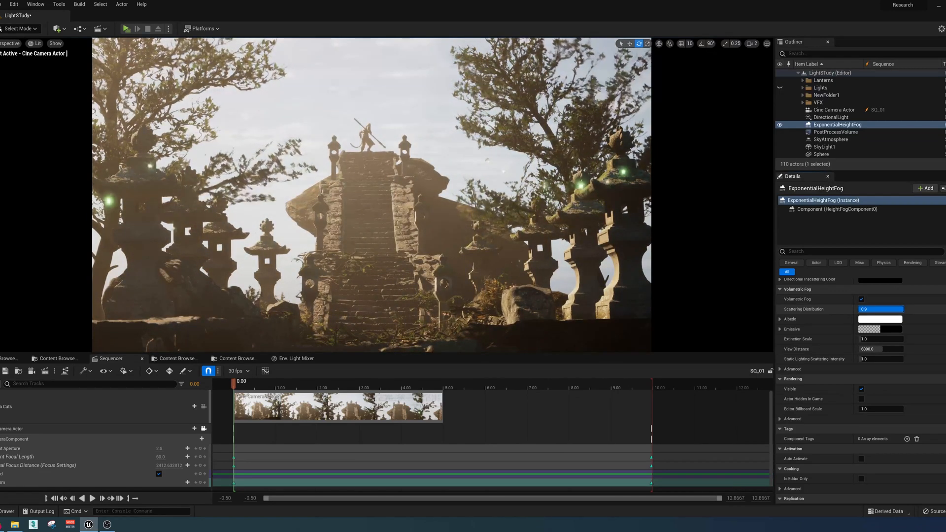
pyautogui.moveTo(887, 310)
pyautogui.mouseDown()
pyautogui.moveTo(859, 309)
pyautogui.moveTo(903, 309)
pyautogui.mouseUp()
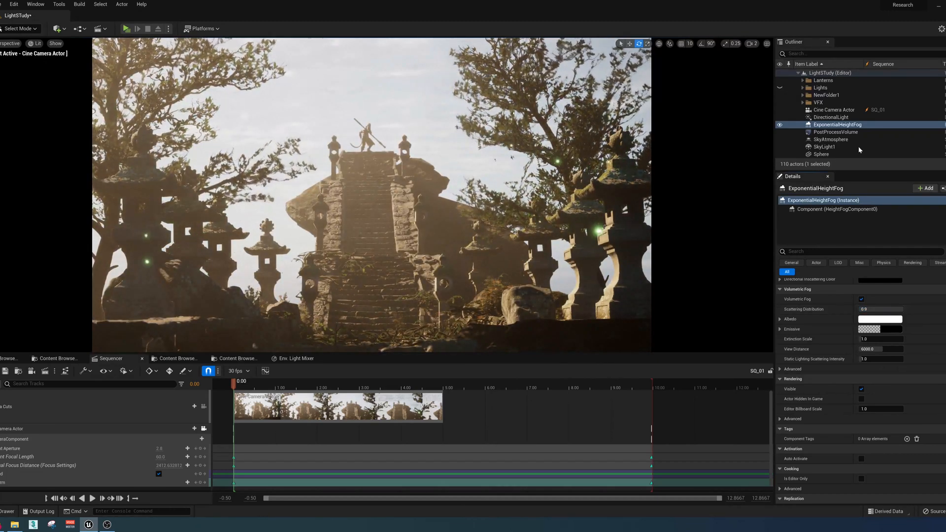
# Compare the directional light's settings, including its volumetric scattering intensity, with the exponential height fog's settings in the camera view.
pyautogui.click(832, 120)
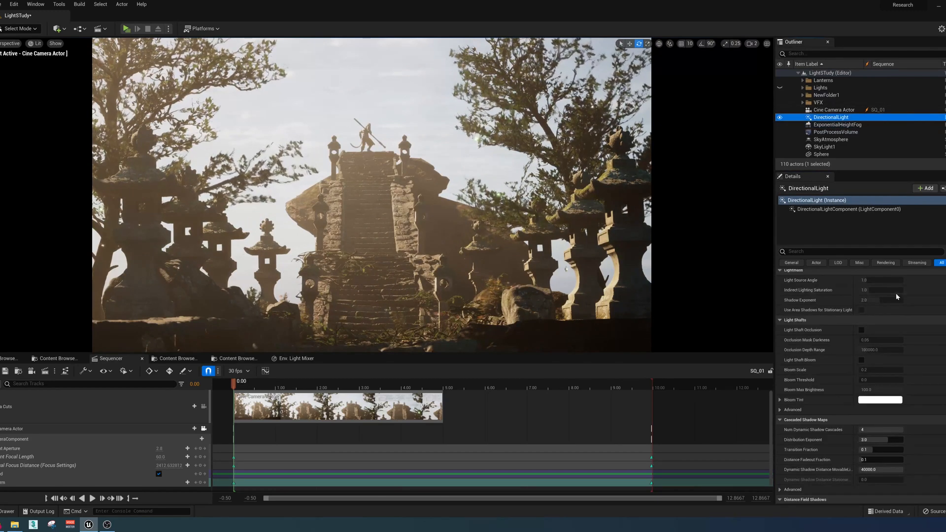
pyautogui.scroll(8, 887, 336)
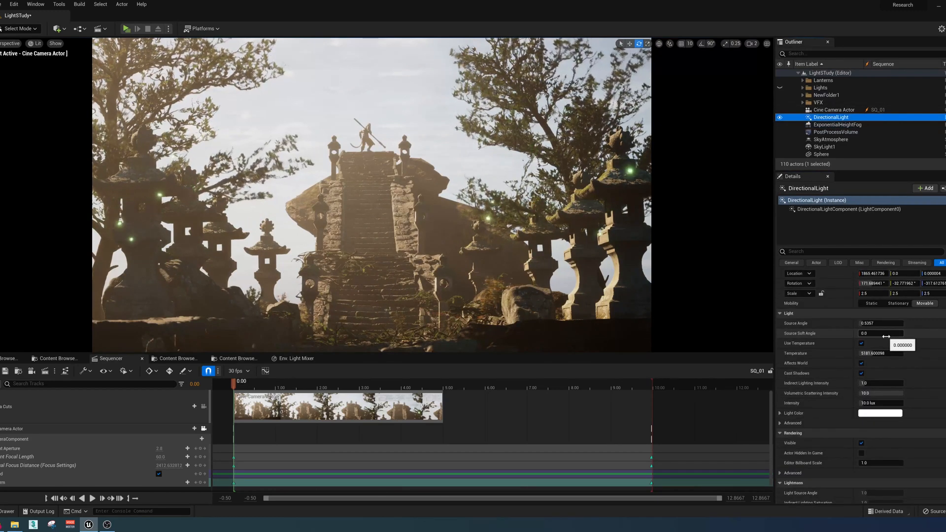
pyautogui.click(855, 125)
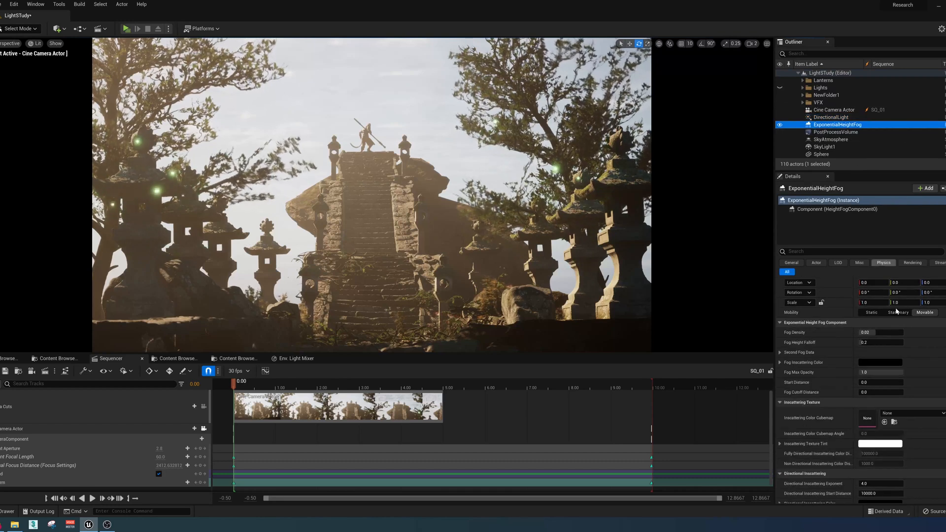
pyautogui.click(833, 117)
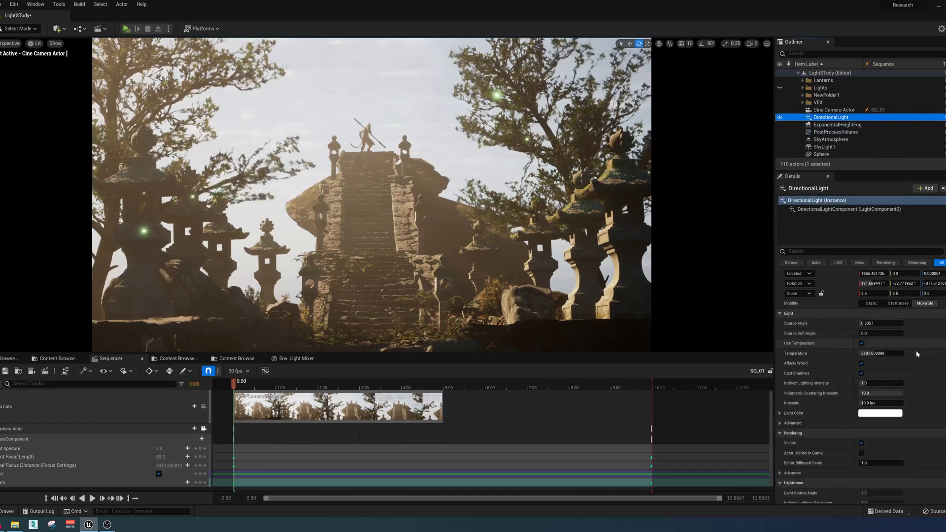
pyautogui.scroll(-3, 917, 354)
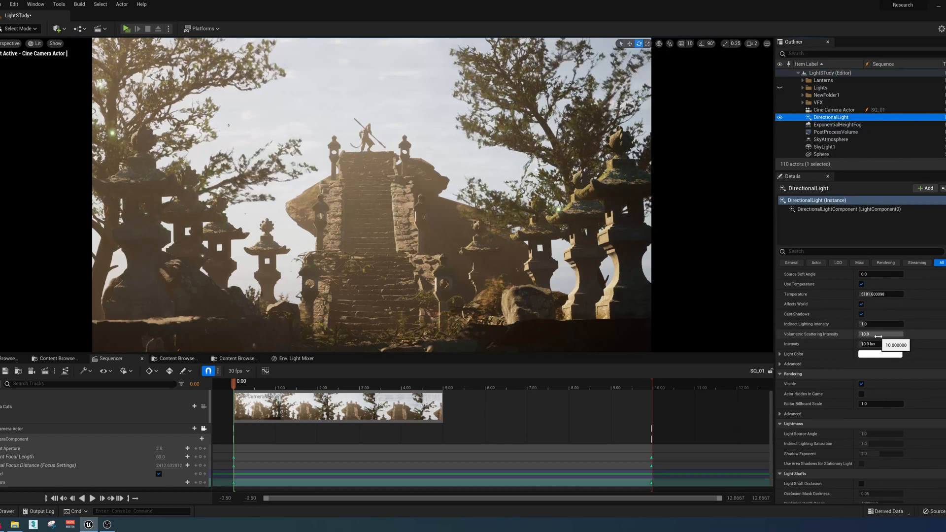
pyautogui.click(878, 336)
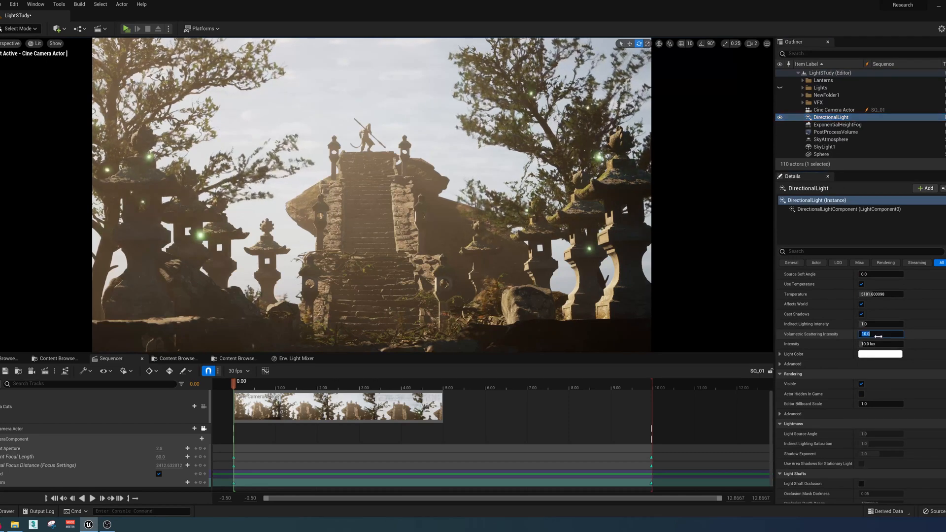
pyautogui.click(923, 126)
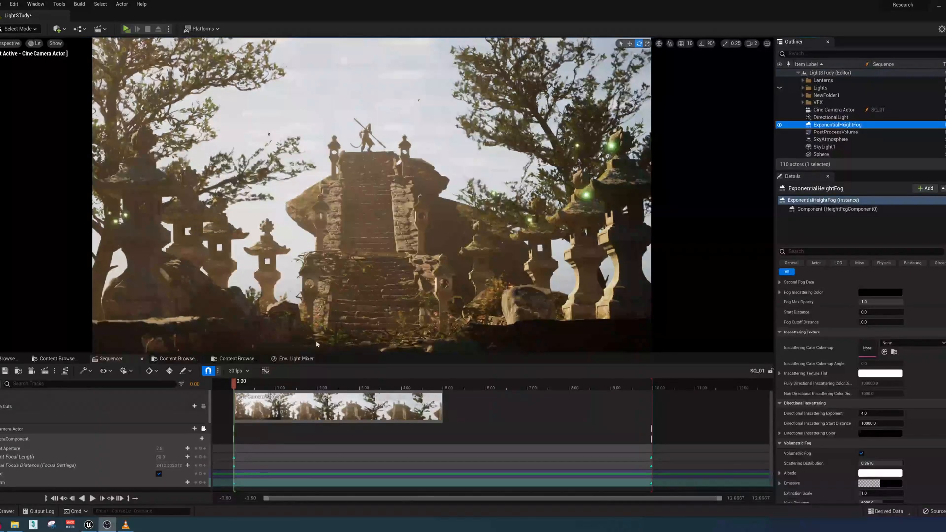
pyautogui.click(833, 118)
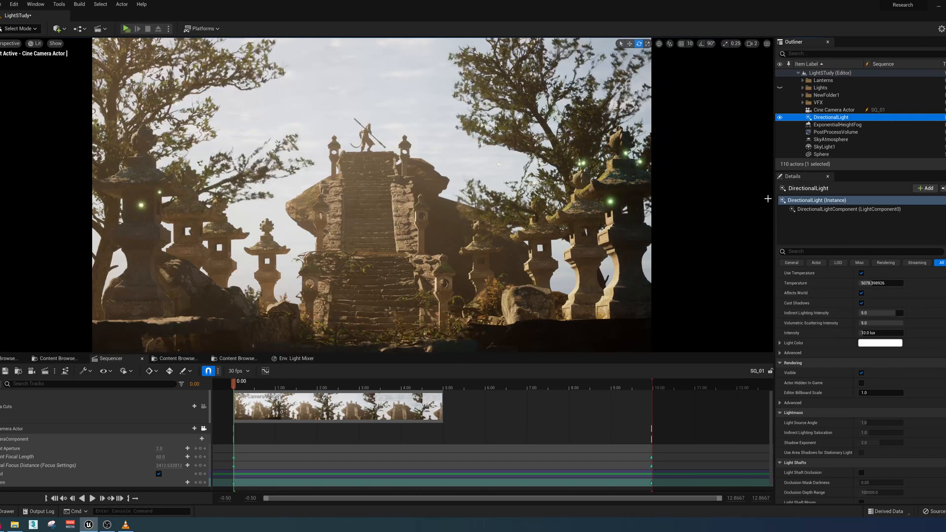
# Compare the height fog's scattering distribution at 0.9 and 0.8 in the camera view, and settle on 0.8713.
pyautogui.click(838, 125)
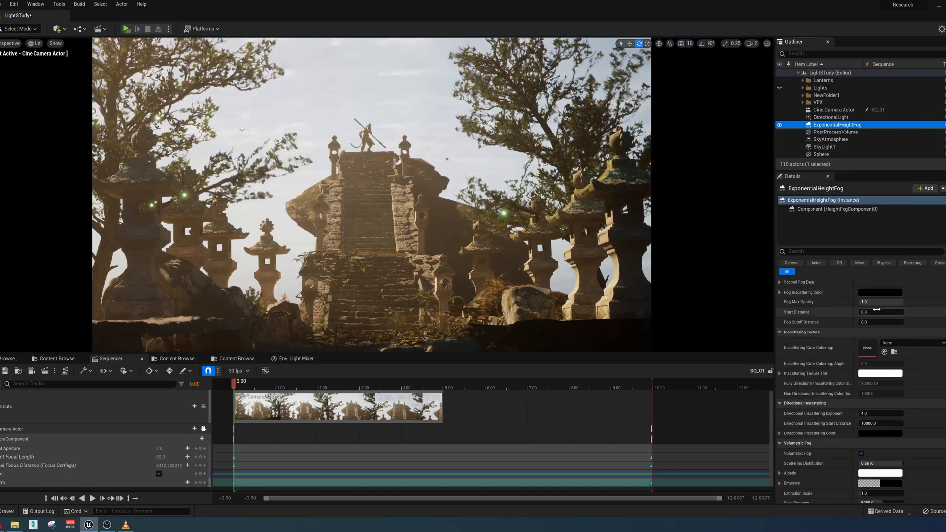
pyautogui.scroll(3, 876, 310)
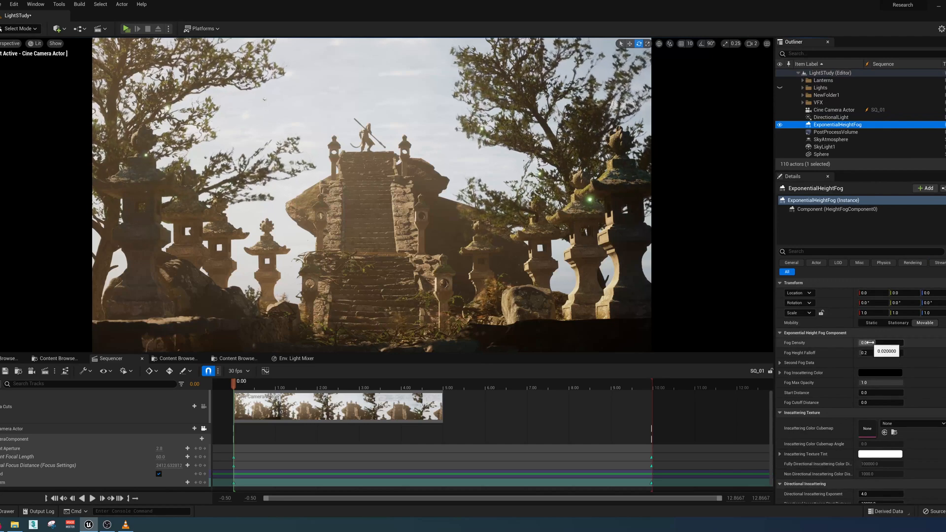
pyautogui.scroll(-10, 878, 343)
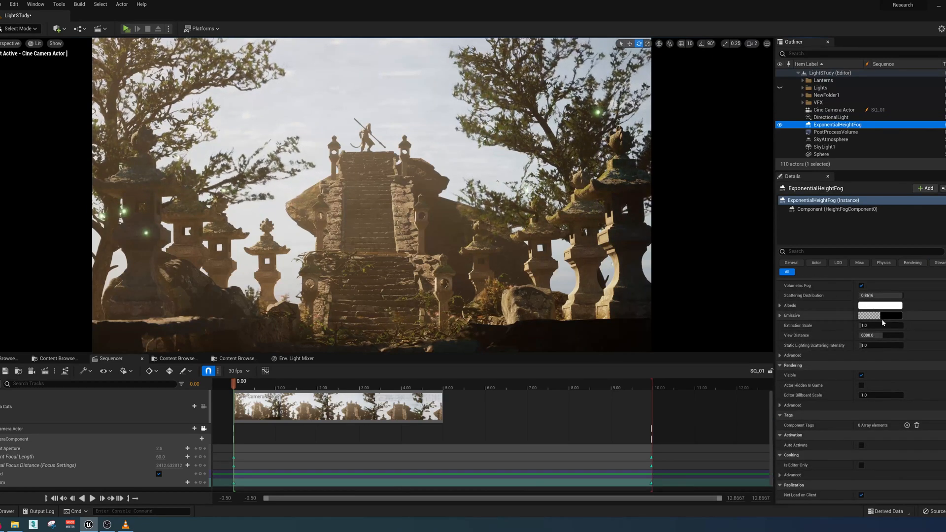
pyautogui.scroll(1, 882, 319)
pyautogui.moveTo(893, 320)
pyautogui.mouseDown()
pyautogui.moveTo(874, 320)
pyautogui.moveTo(898, 320)
pyautogui.mouseUp()
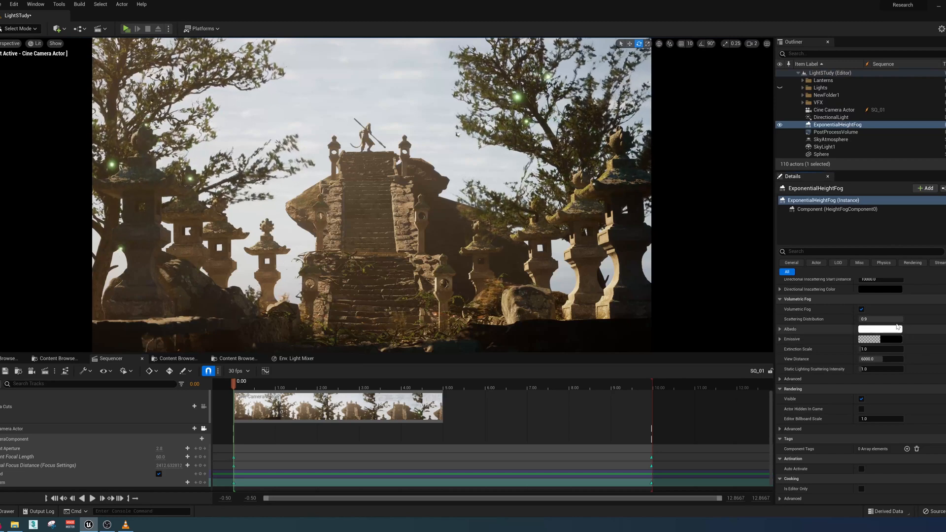
pyautogui.click(882, 319)
pyautogui.moveTo(882, 318); pyautogui.dragTo(880, 319)
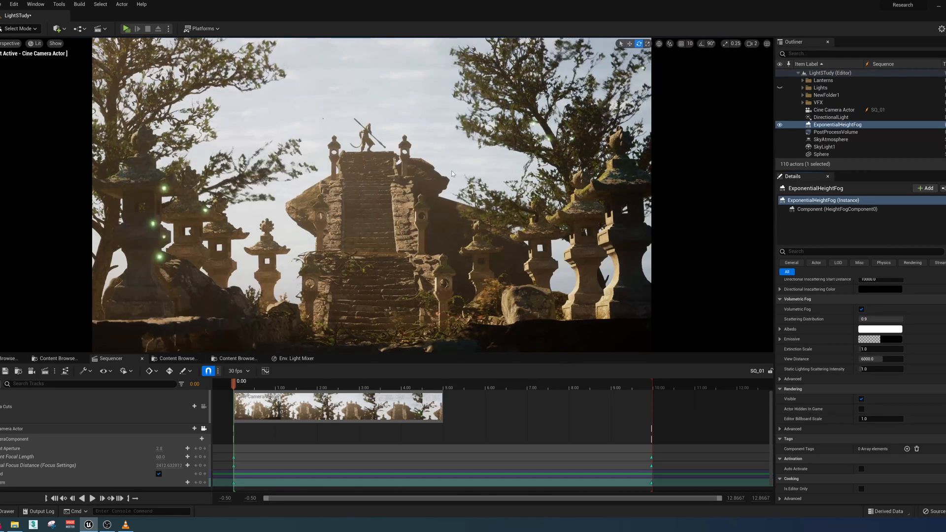
pyautogui.moveTo(889, 319); pyautogui.dragTo(882, 319)
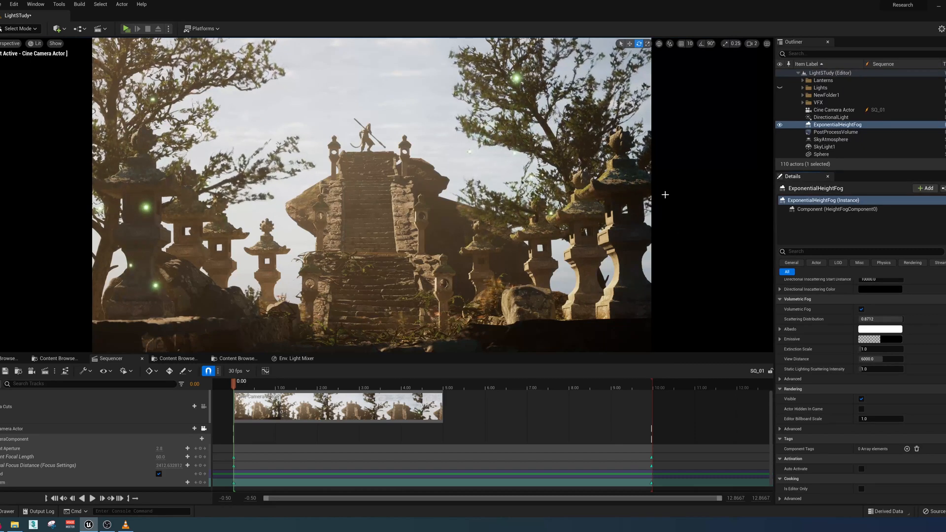
# Set the directional light's colour temperature to about 5738.
pyautogui.click(832, 118)
pyautogui.scroll(8, 878, 320)
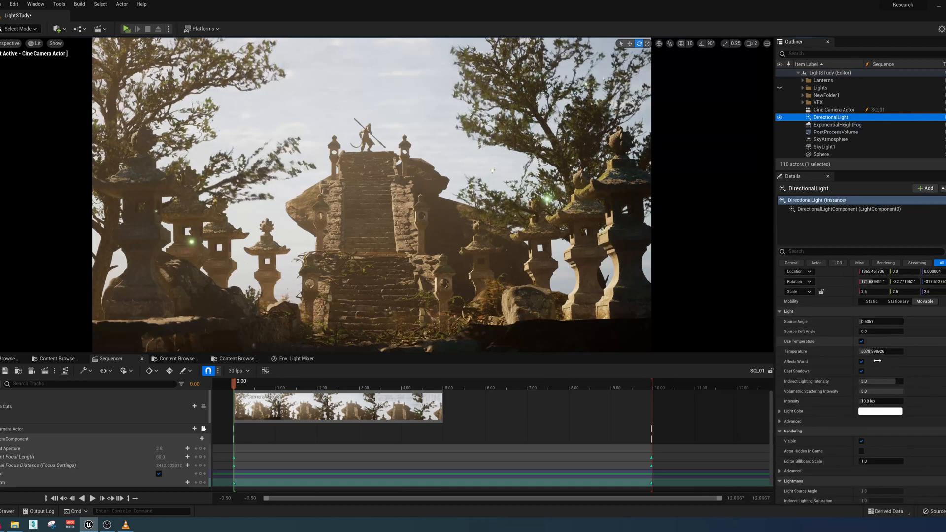
pyautogui.scroll(-5, 878, 355)
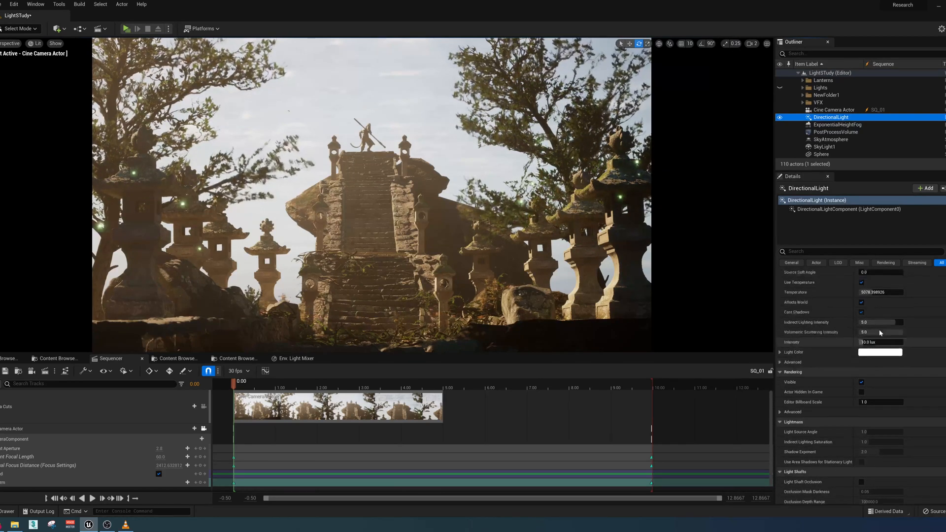
pyautogui.scroll(3, 882, 334)
pyautogui.moveTo(882, 330); pyautogui.dragTo(882, 327)
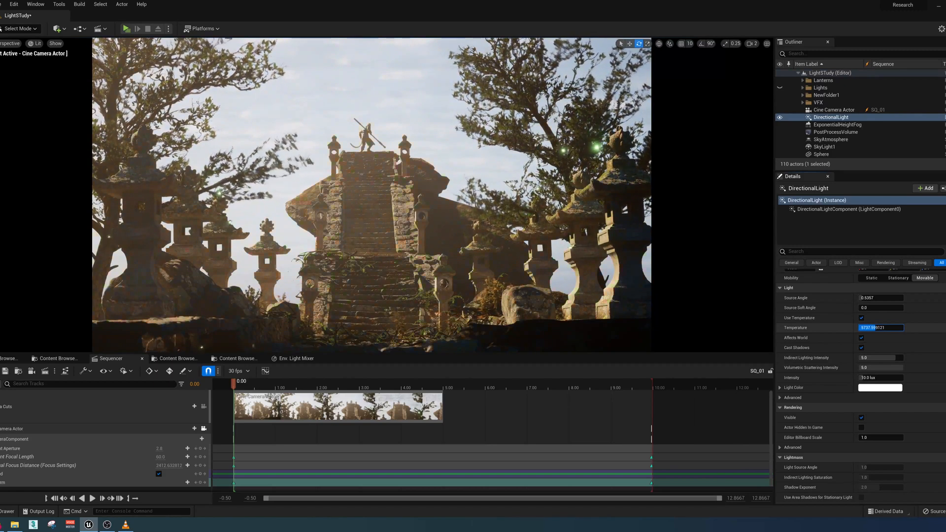
# Set the directional light's colour temperature to about 5353 and its indirect lighting intensity to 2.
pyautogui.moveTo(882, 328); pyautogui.dragTo(881, 328)
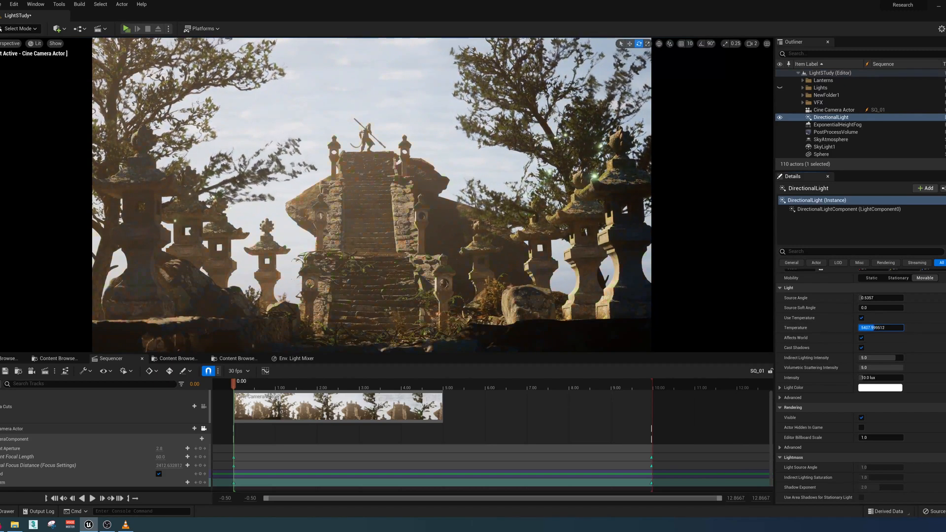
pyautogui.click(848, 148)
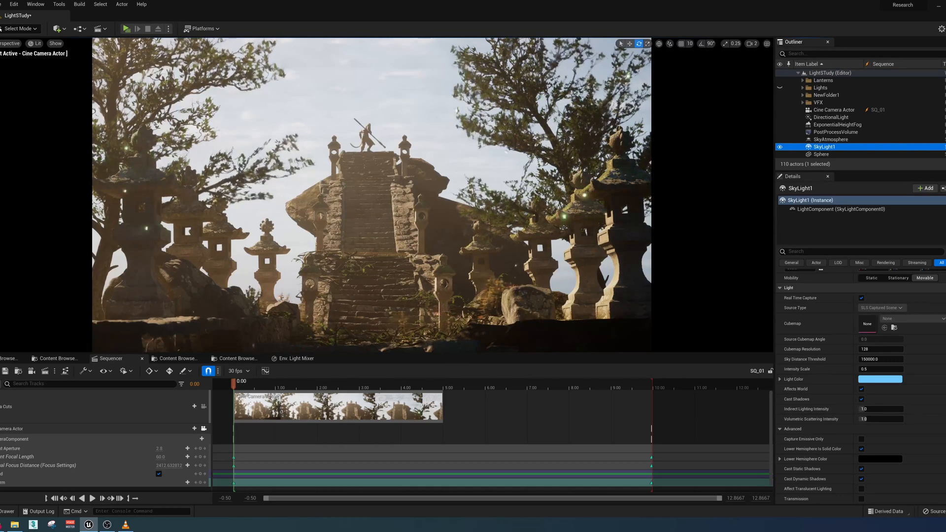
pyautogui.click(853, 118)
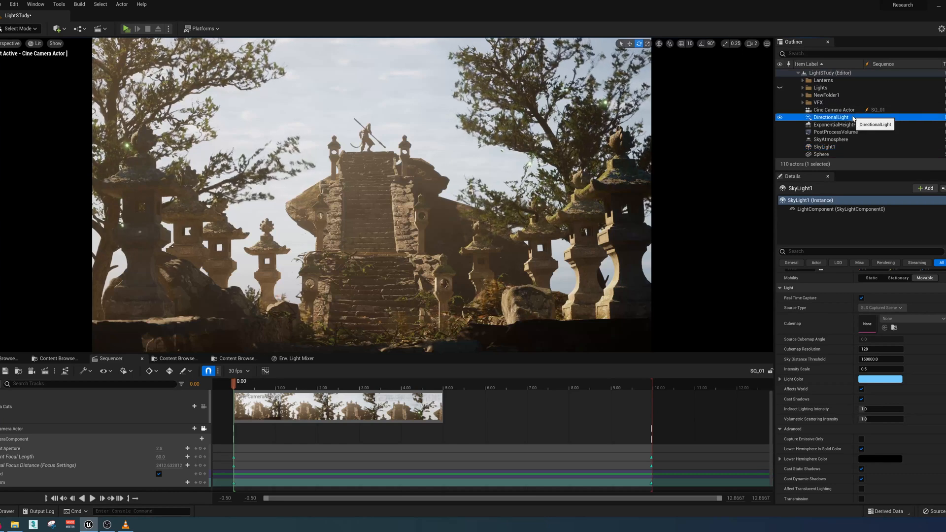
pyautogui.scroll(2, 903, 328)
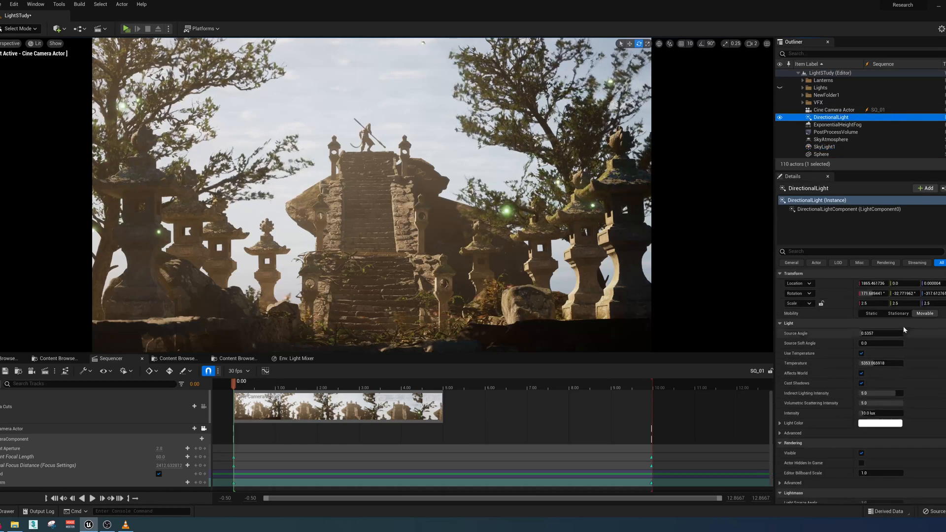
pyautogui.scroll(-3, 904, 329)
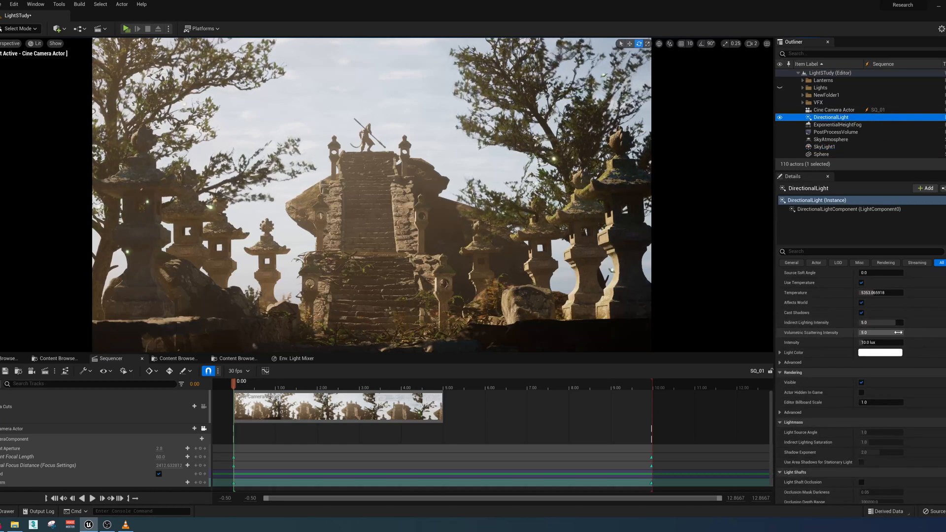
pyautogui.click(873, 323)
pyautogui.write('2')
pyautogui.press('Return')
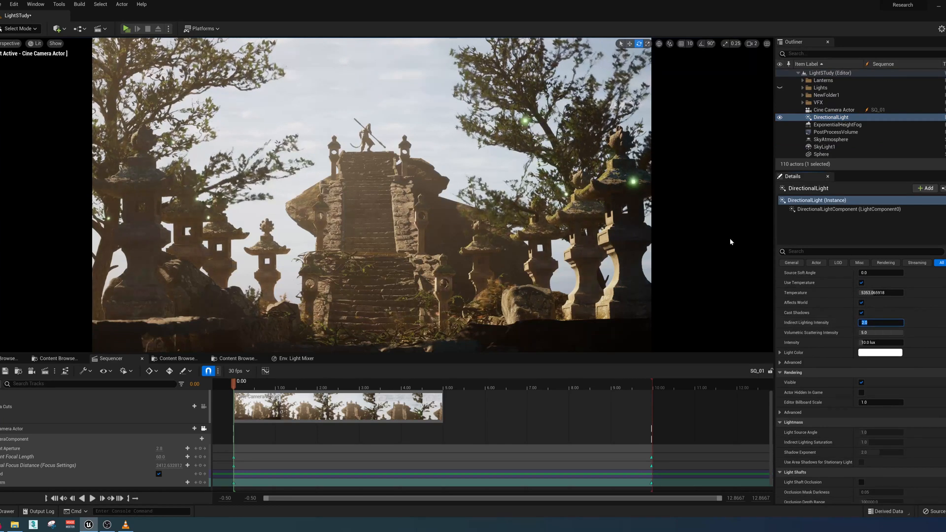